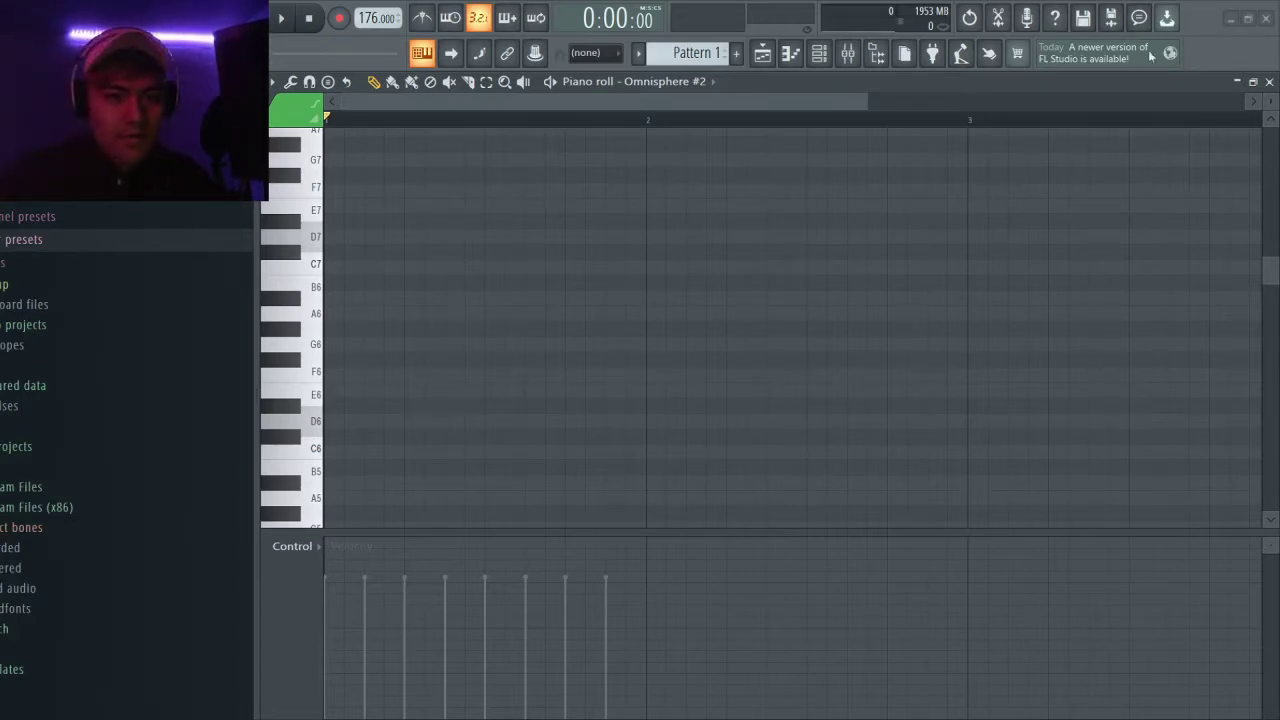
Step: Open and close the Omnisphere #2 synth from the channel list, then bring the channel rack back up
scroll(400, 345, down, 2)
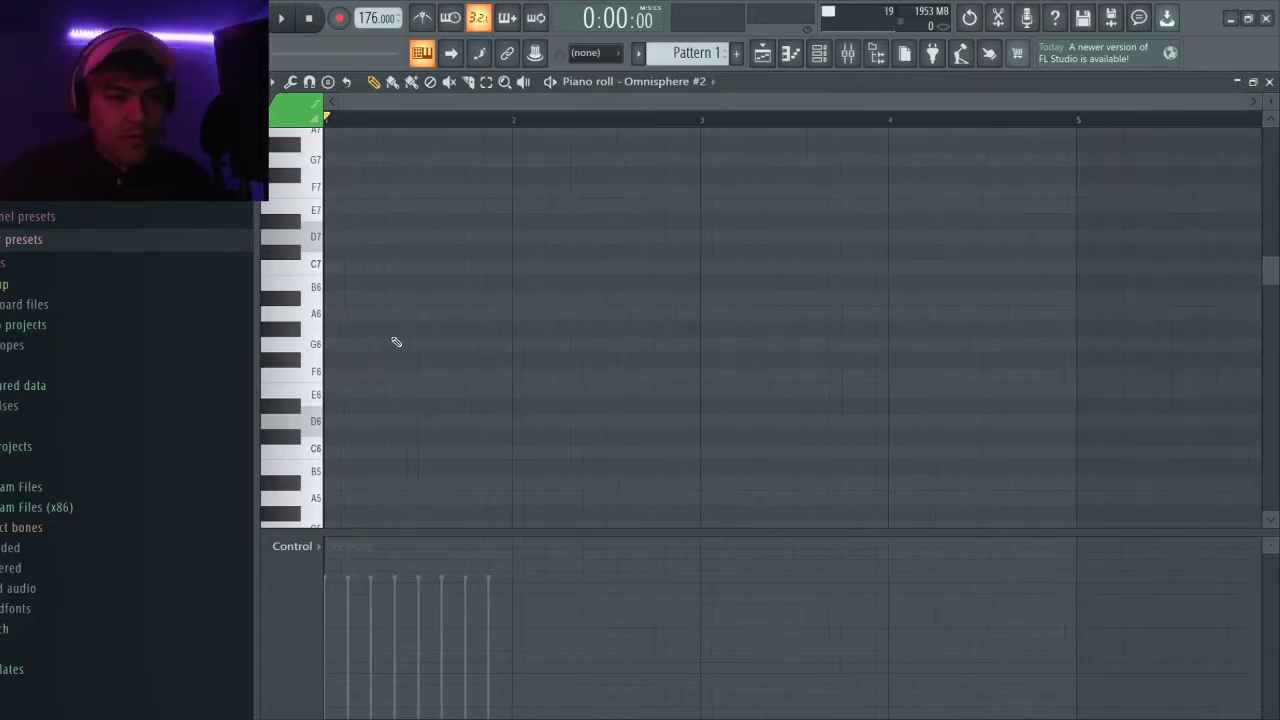
scroll(457, 340, down, 3)
click(820, 52)
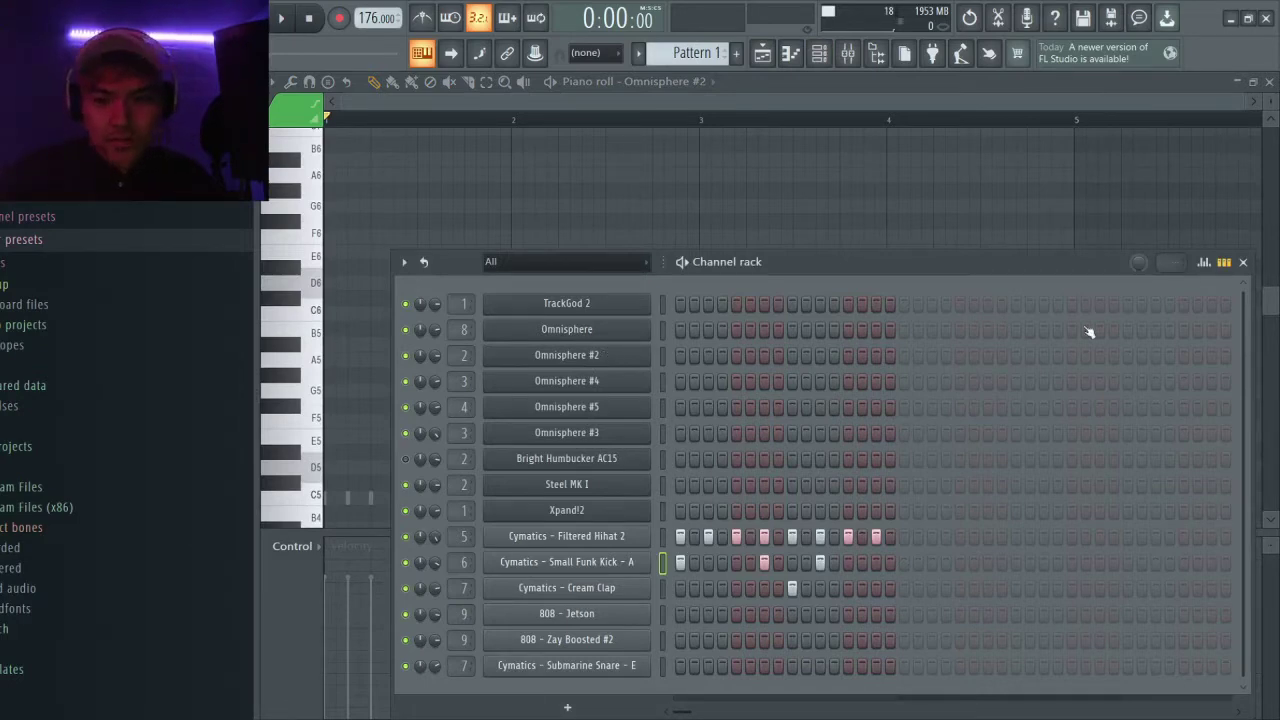
click(625, 432)
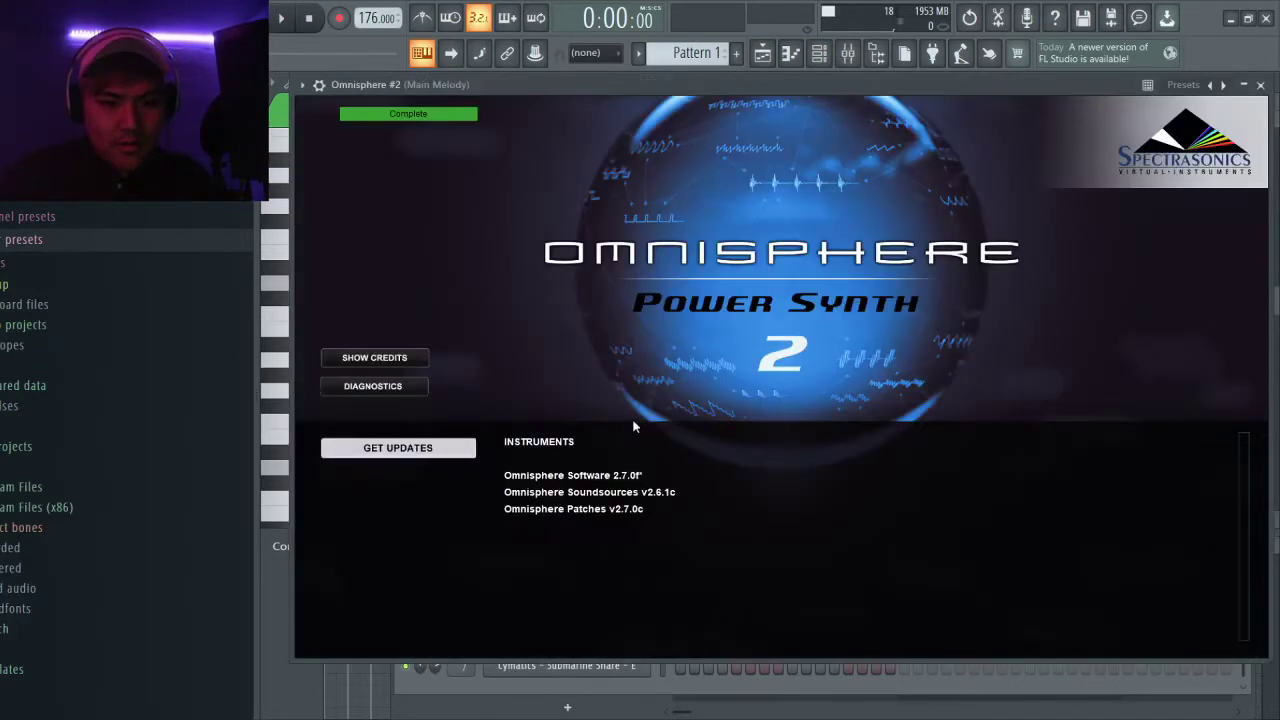
click(1261, 85)
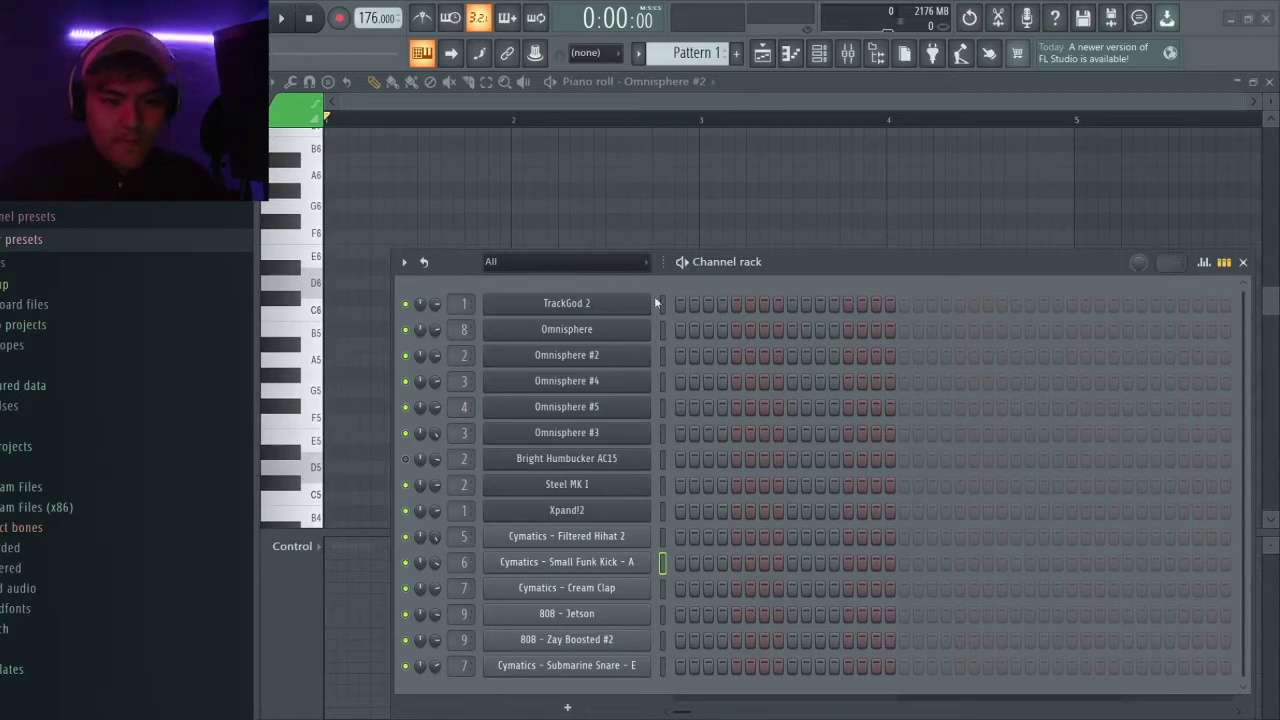
click(276, 84)
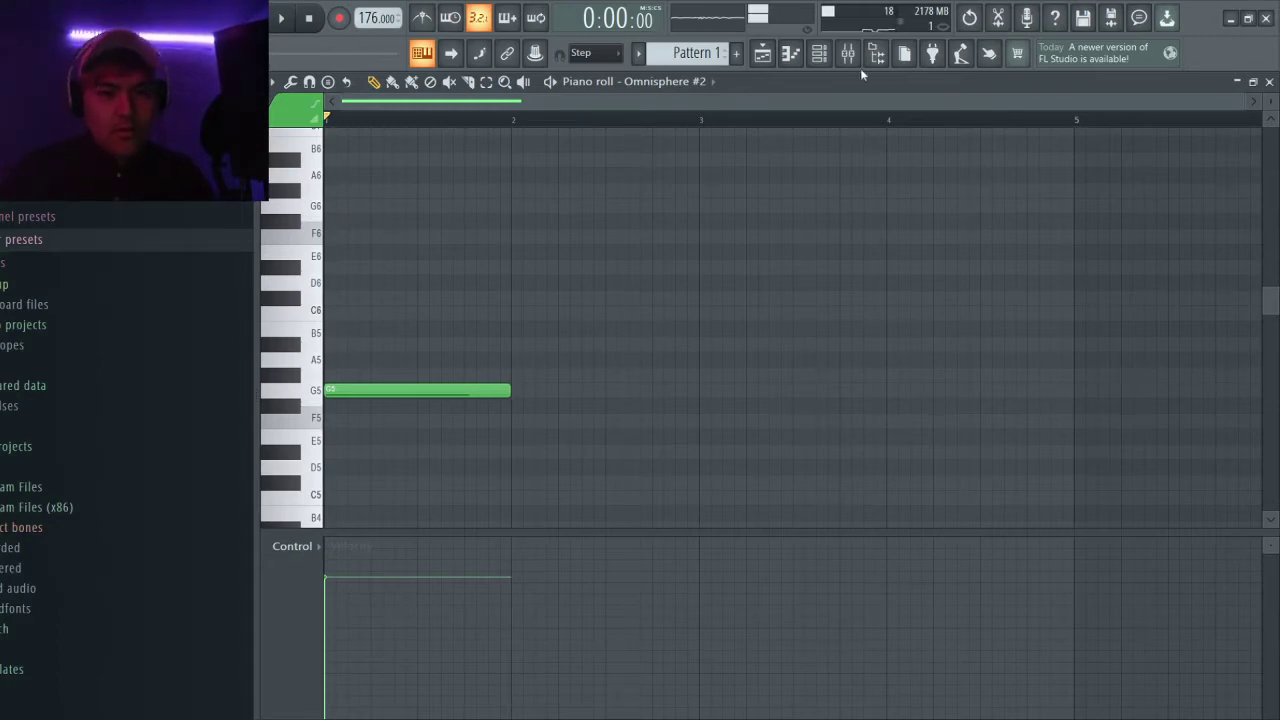
click(820, 54)
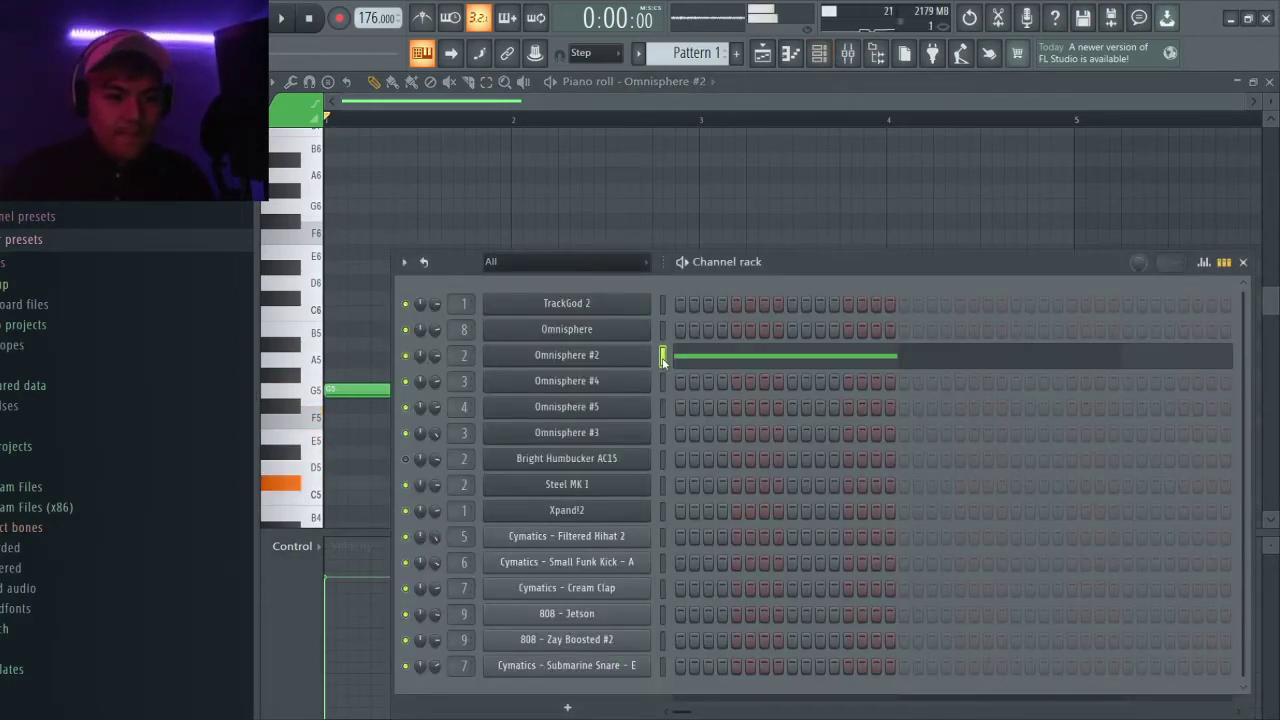
Step: Loop-play the pattern and shorten the G5 note to one beat
click(343, 366)
key(space)
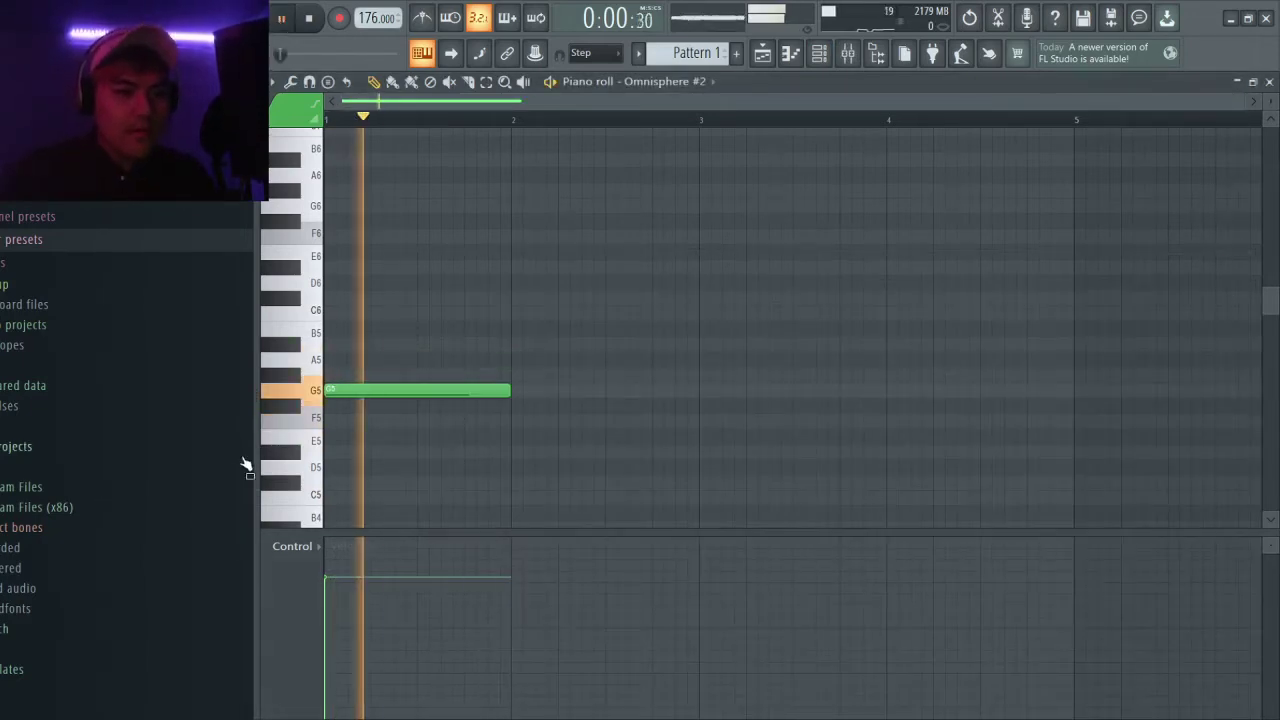
scroll(357, 429, up, 3)
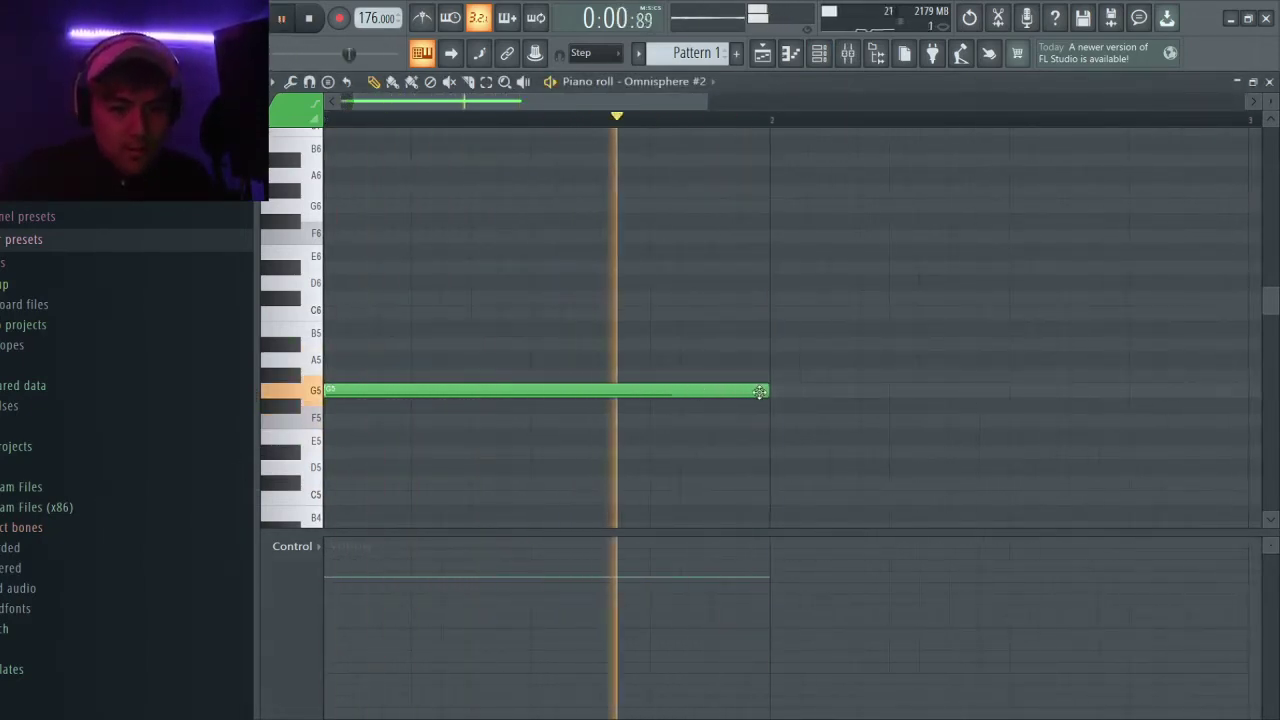
drag(750, 390, 800, 390)
Step: Add an F5 note and a C5 note, both ending at bar 2
click(455, 420)
scroll(583, 448, up, 2)
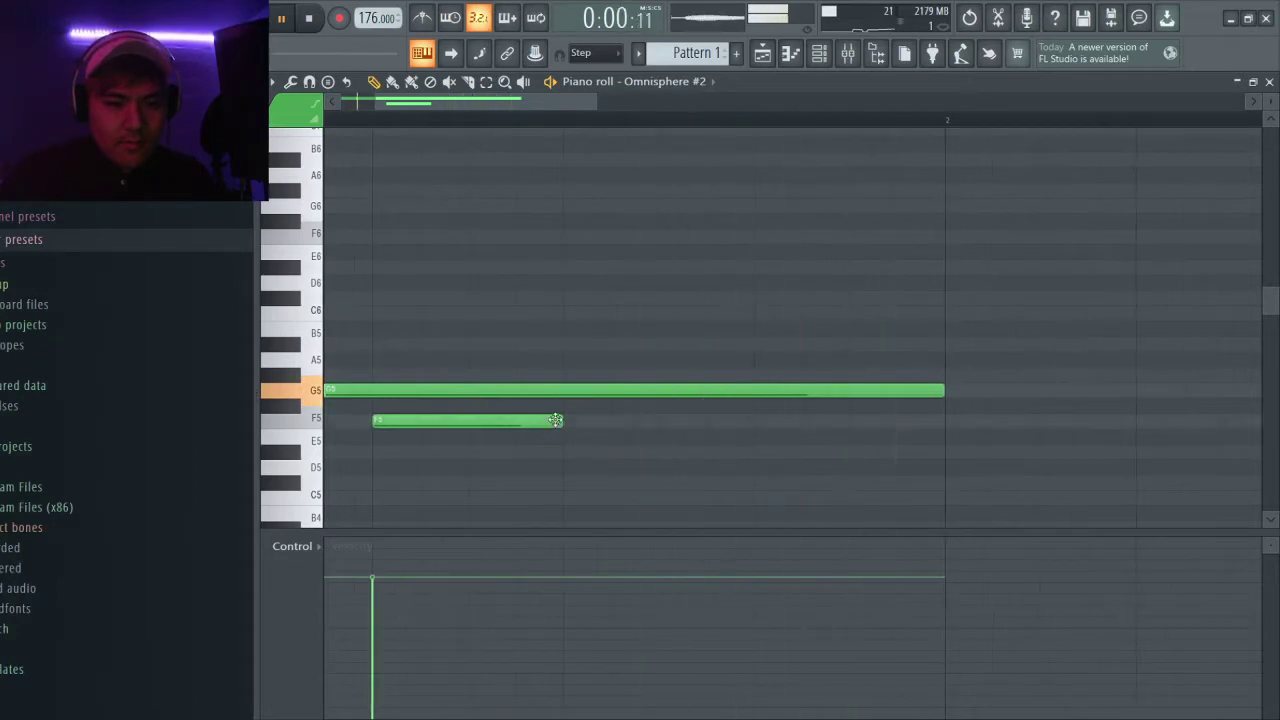
drag(562, 421, 926, 405)
scroll(700, 450, down, 1)
scroll(529, 480, down, 3)
click(551, 435)
drag(791, 437, 697, 436)
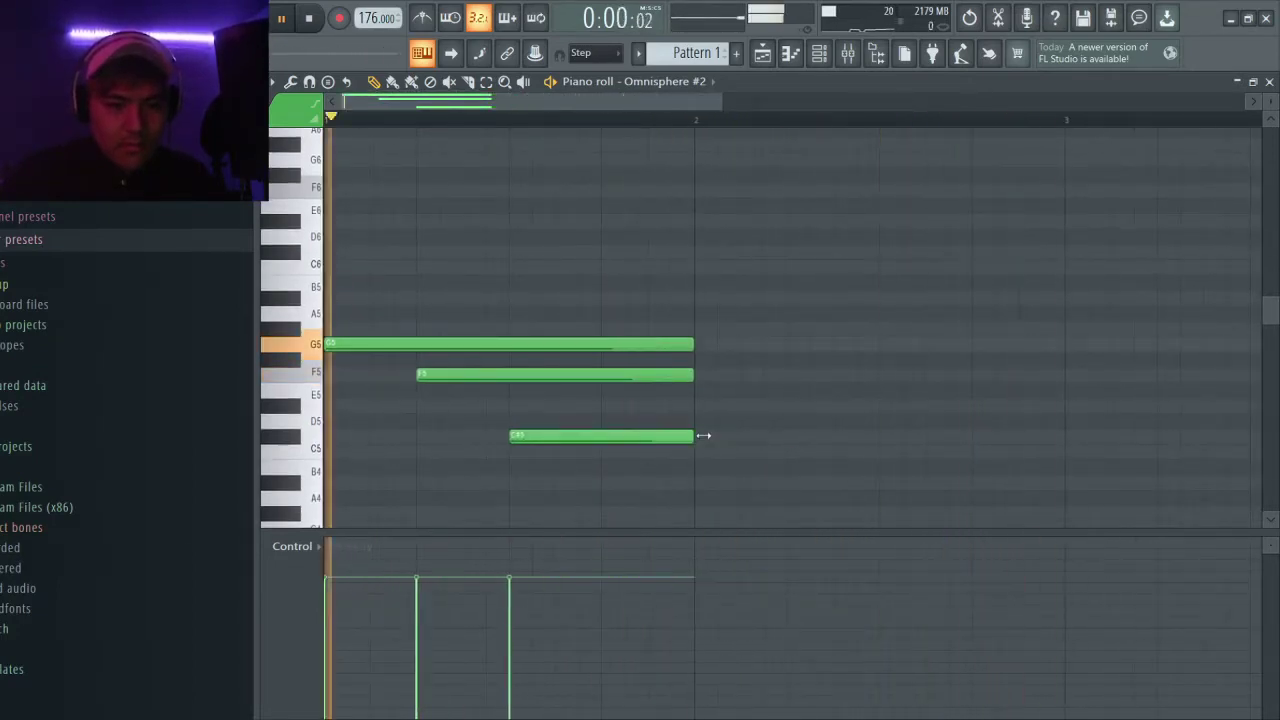
scroll(478, 487, up, 1)
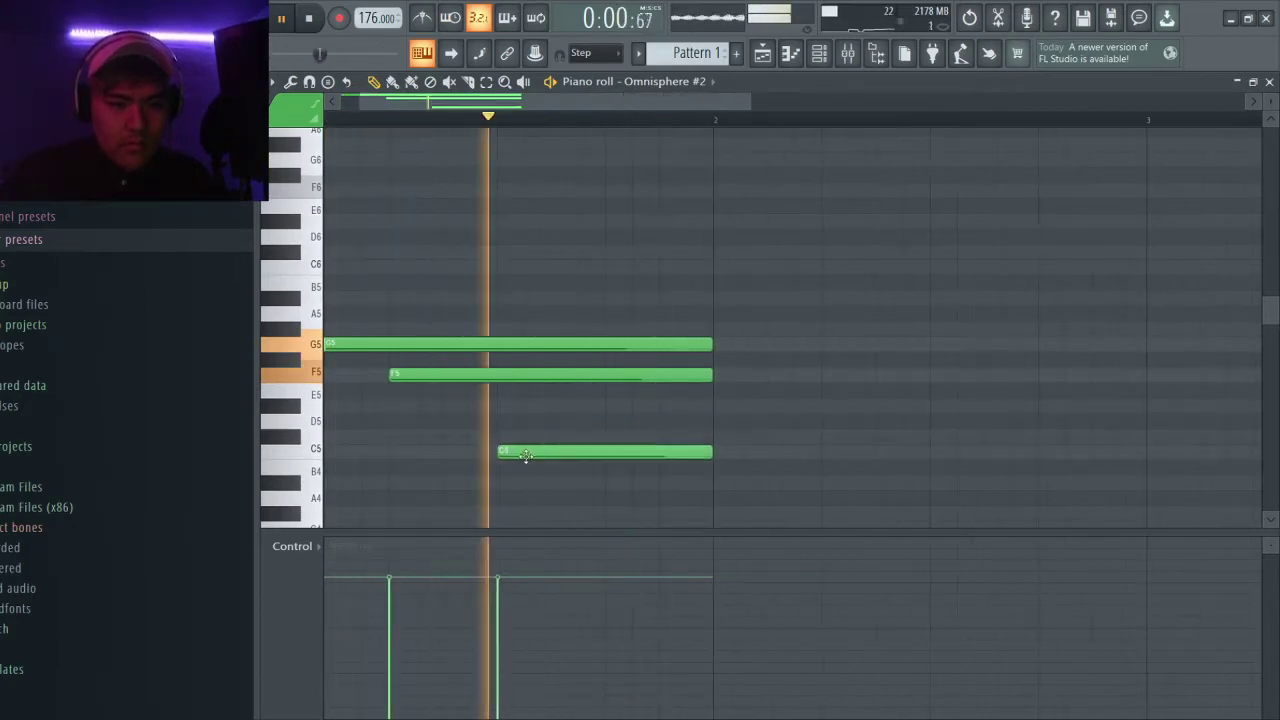
scroll(512, 457, down, 2)
Step: Delete the stray C#5, move F5 down to D#5 and the lower note down to C#5
right_click(500, 440)
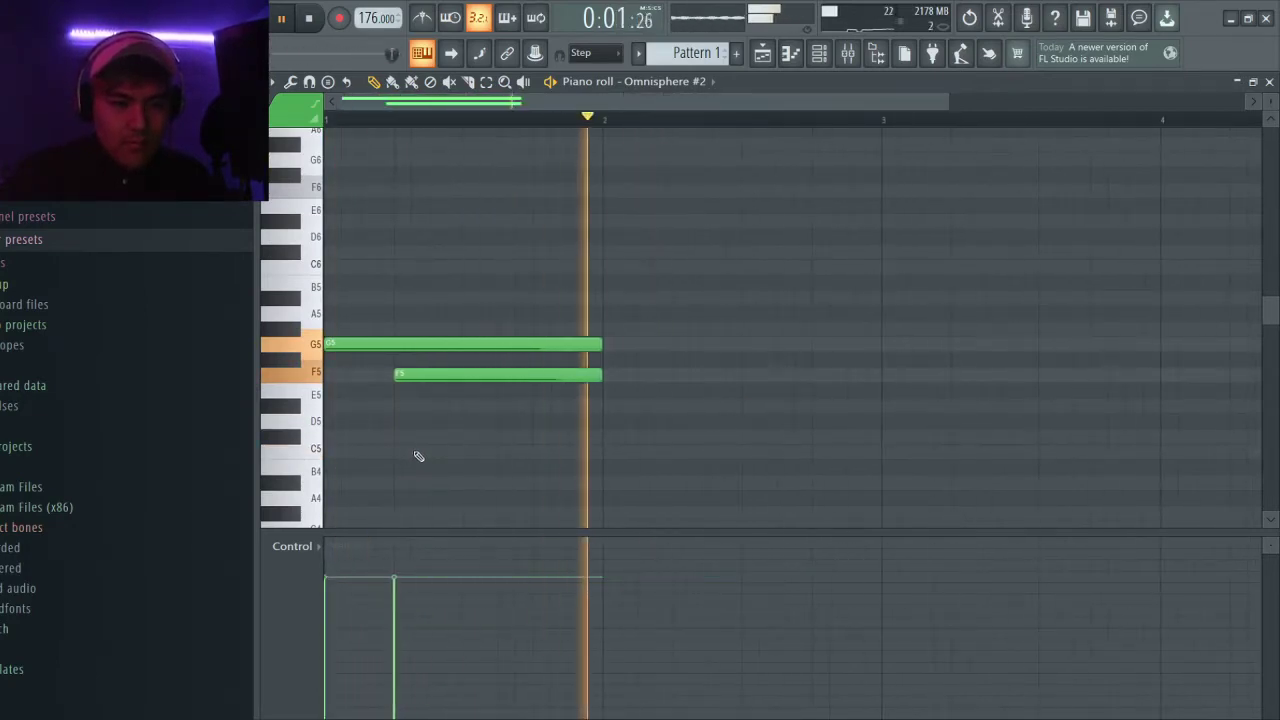
scroll(390, 447, up, 2)
drag(422, 375, 357, 414)
scroll(312, 425, down, 1)
scroll(312, 425, up, 4)
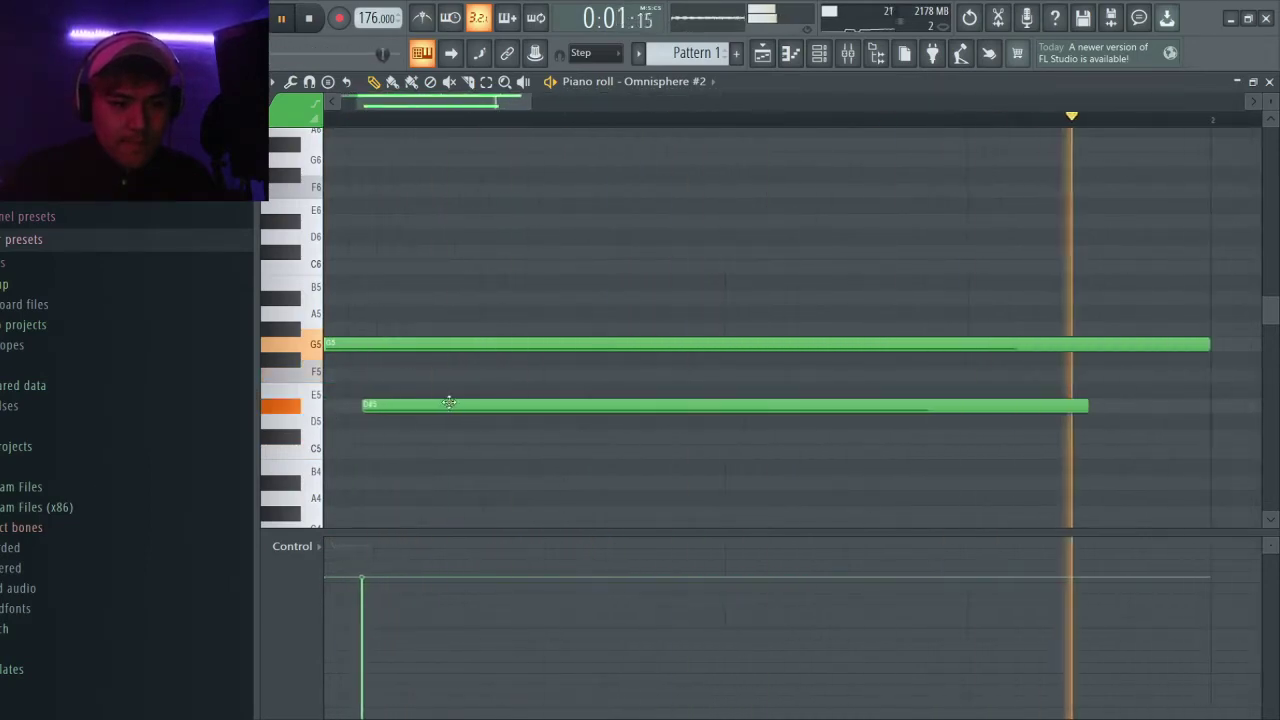
drag(449, 403, 420, 449)
scroll(451, 432, down, 2)
scroll(420, 449, up, 1)
scroll(425, 449, down, 4)
scroll(460, 442, up, 2)
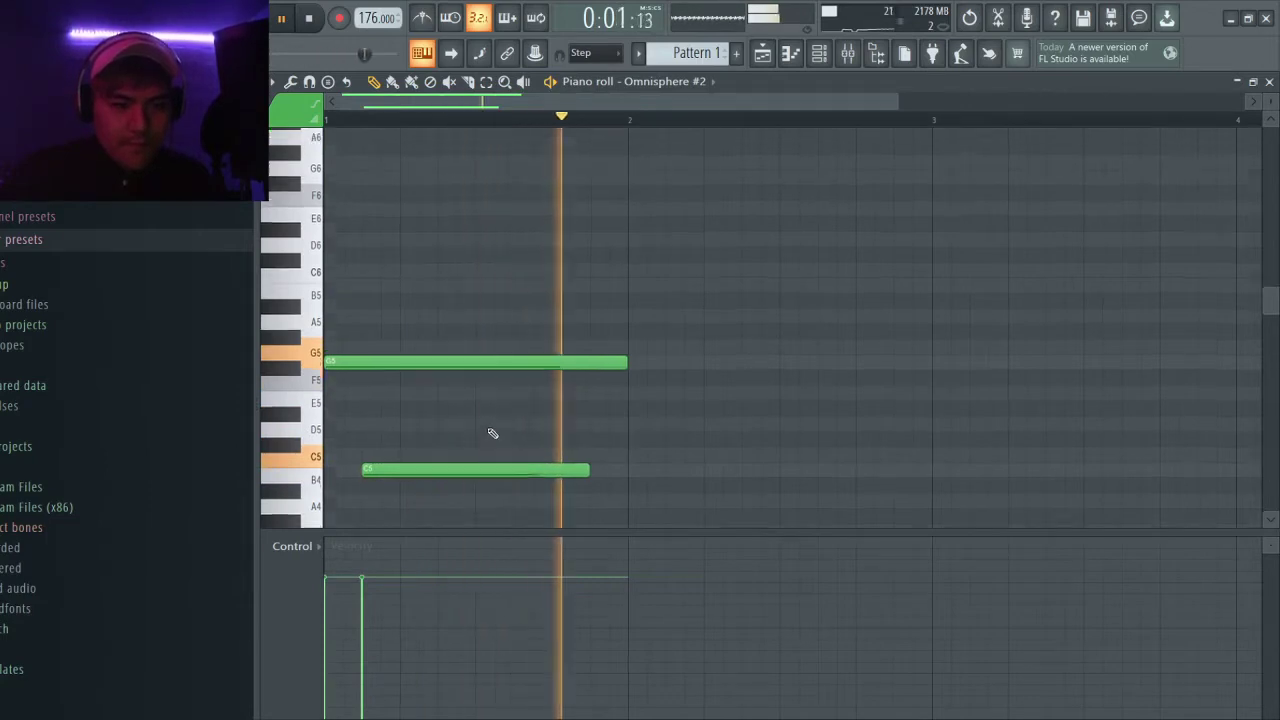
Step: Add a D#5 note and an A#4 note ending at bar 2, and lengthen C5 slightly
click(477, 452)
drag(708, 453, 637, 449)
scroll(509, 400, down, 5)
scroll(509, 400, up, 3)
scroll(670, 362, down, 1)
scroll(663, 366, up, 3)
click(662, 345)
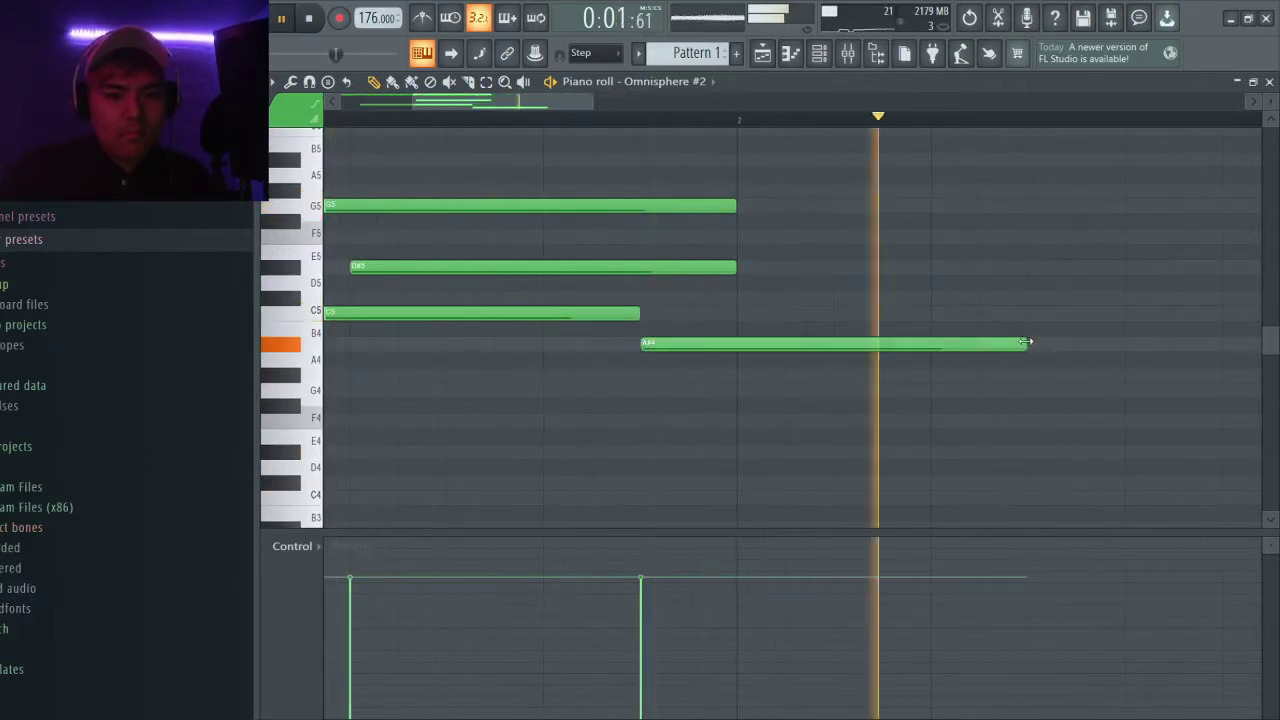
drag(1028, 345, 604, 340)
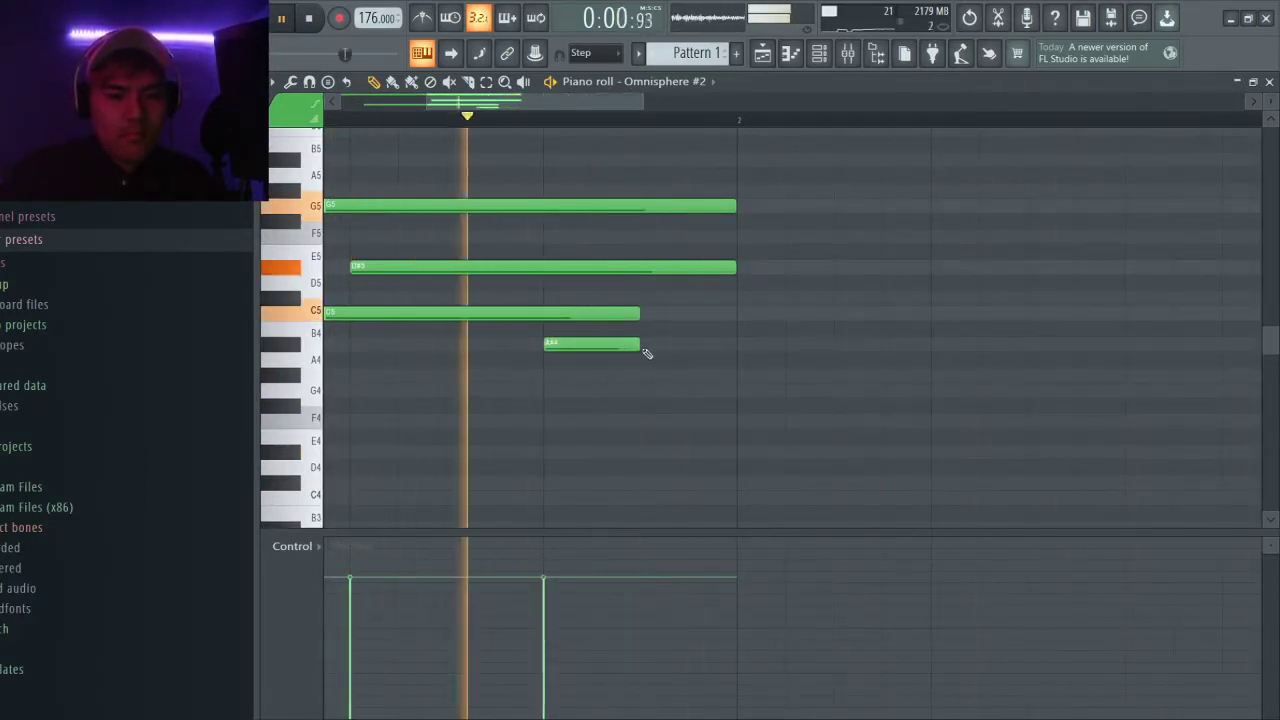
scroll(523, 366, down, 4)
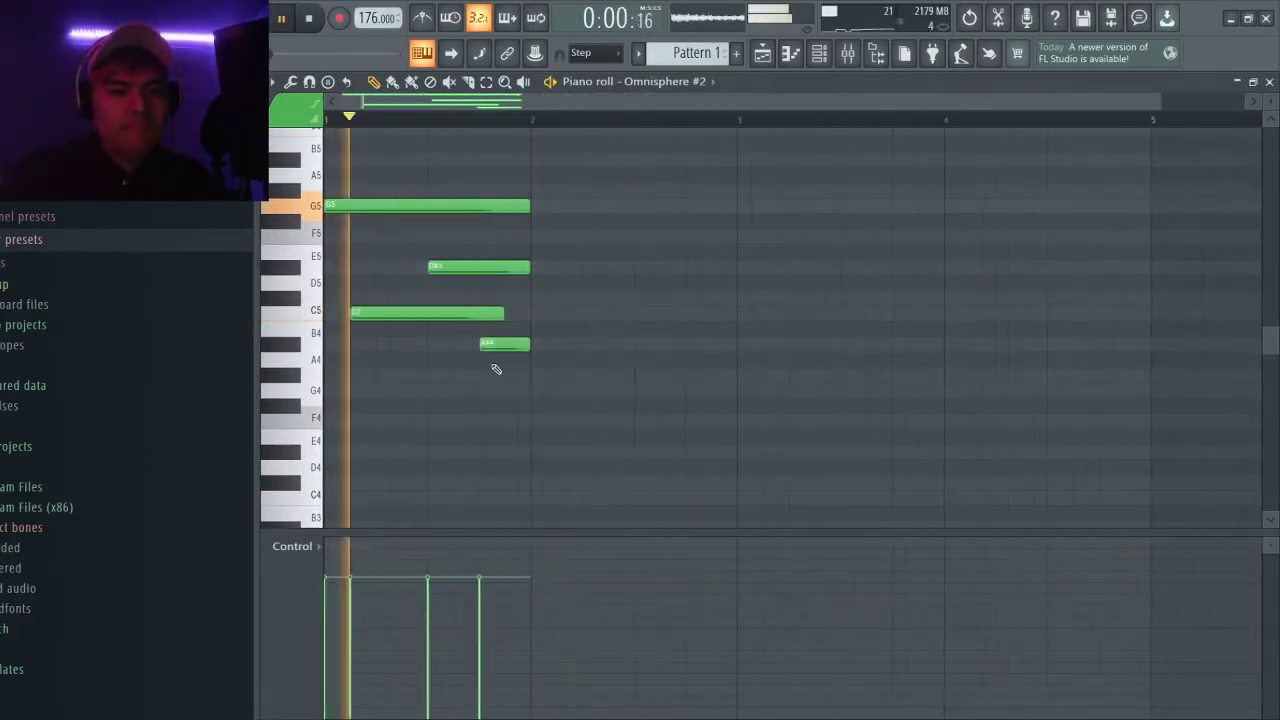
scroll(408, 360, up, 2)
scroll(407, 359, down, 2)
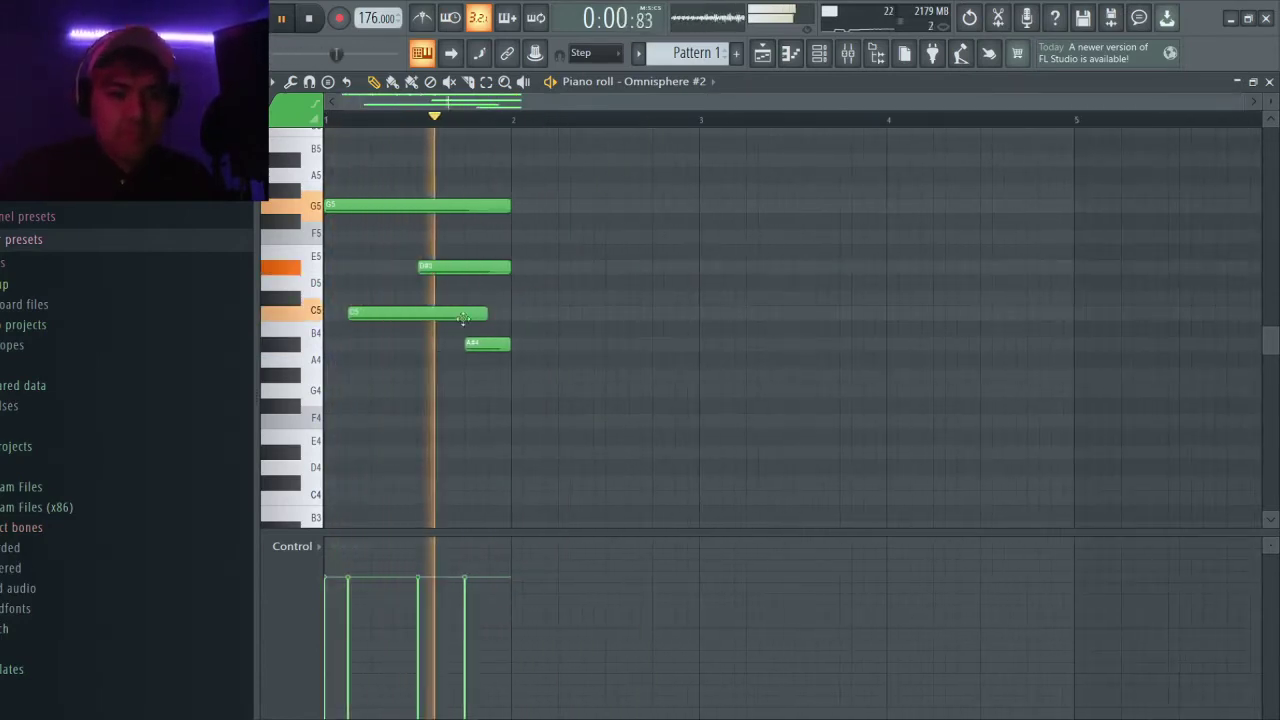
drag(487, 313, 510, 313)
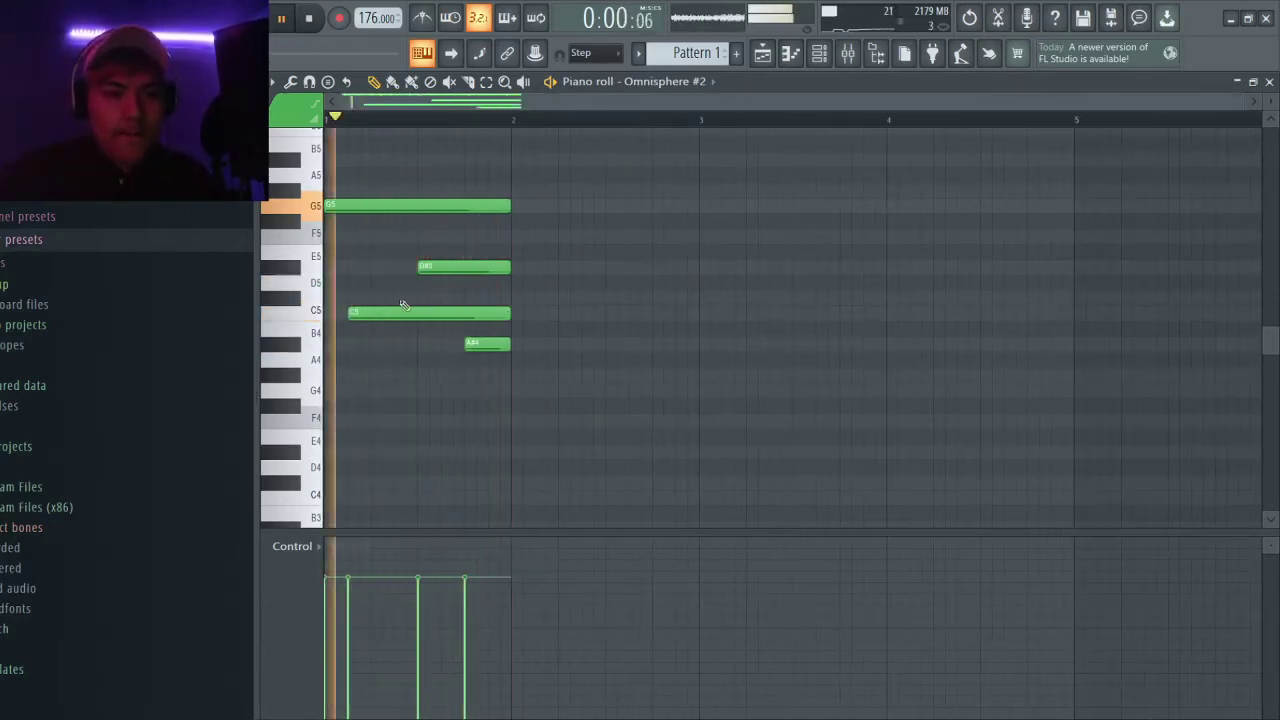
Step: Add an F5 note from bar 2 to bar 3 and a C#5 from beat 3 of bar 2
click(530, 238)
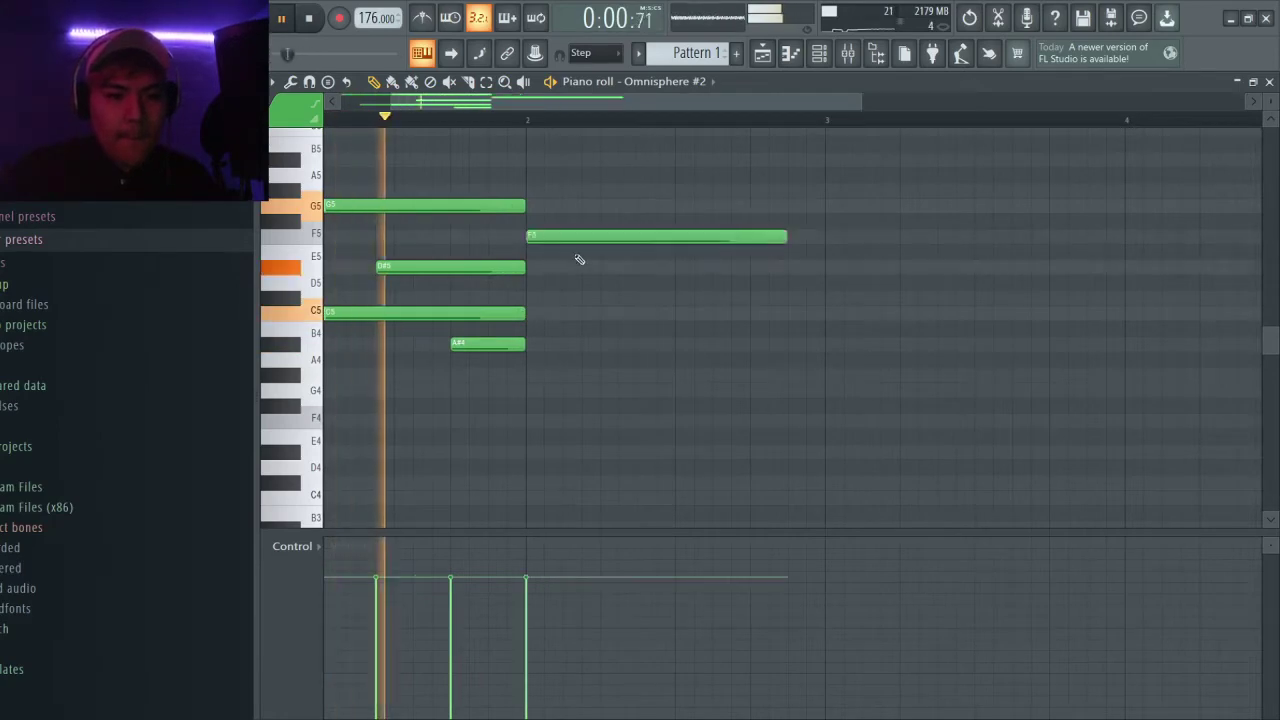
scroll(575, 252, down, 2)
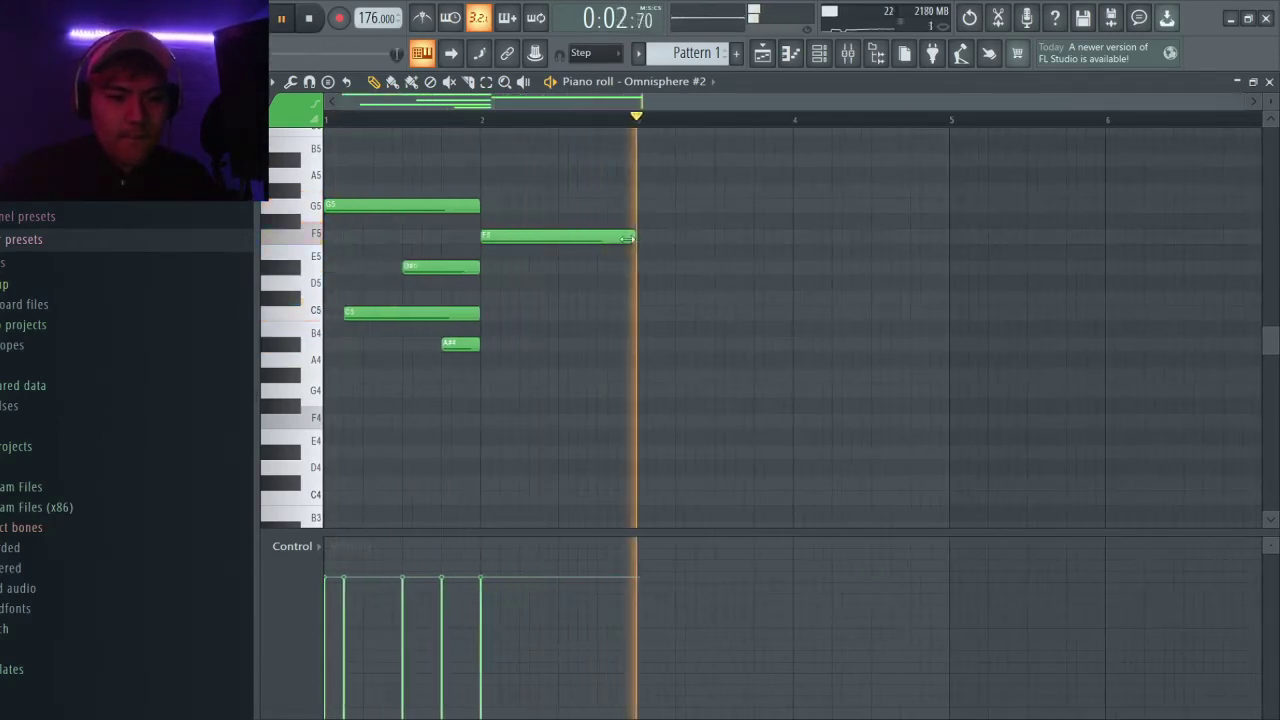
drag(615, 240, 638, 240)
scroll(451, 283, up, 3)
click(643, 298)
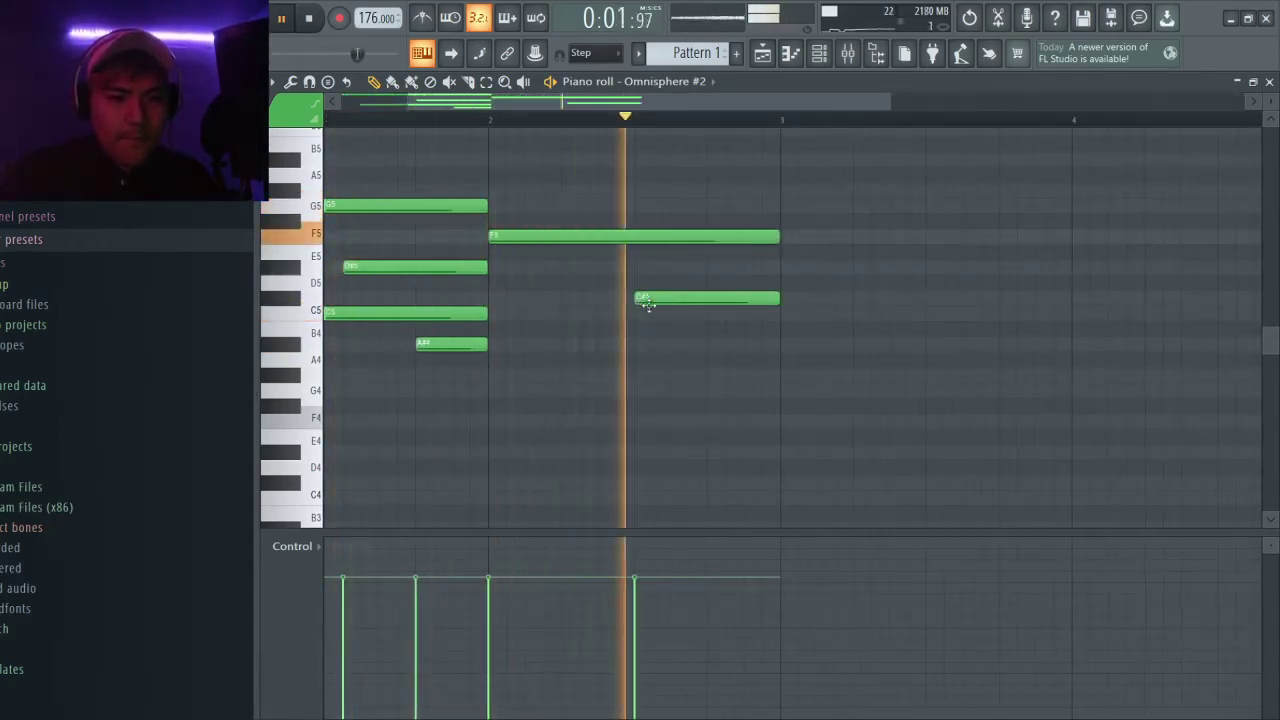
scroll(636, 310, down, 3)
scroll(545, 360, up, 5)
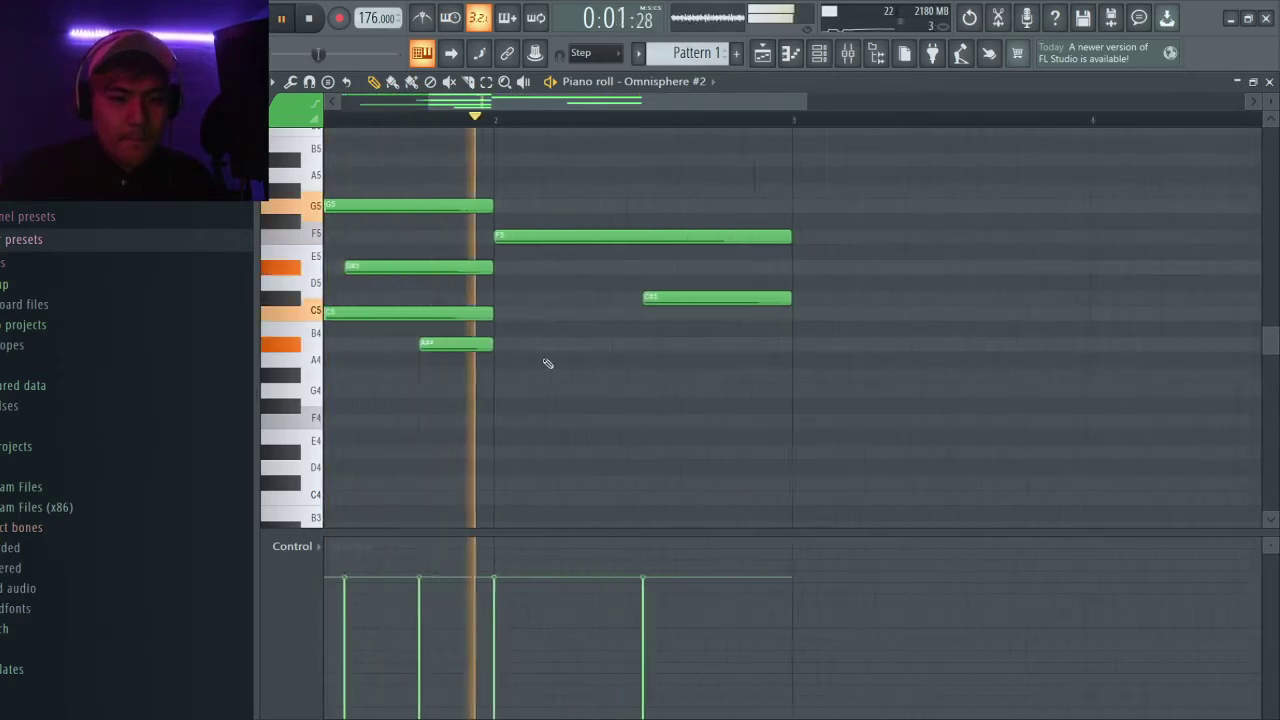
scroll(530, 325, down, 5)
scroll(532, 330, up, 2)
scroll(550, 334, up, 2)
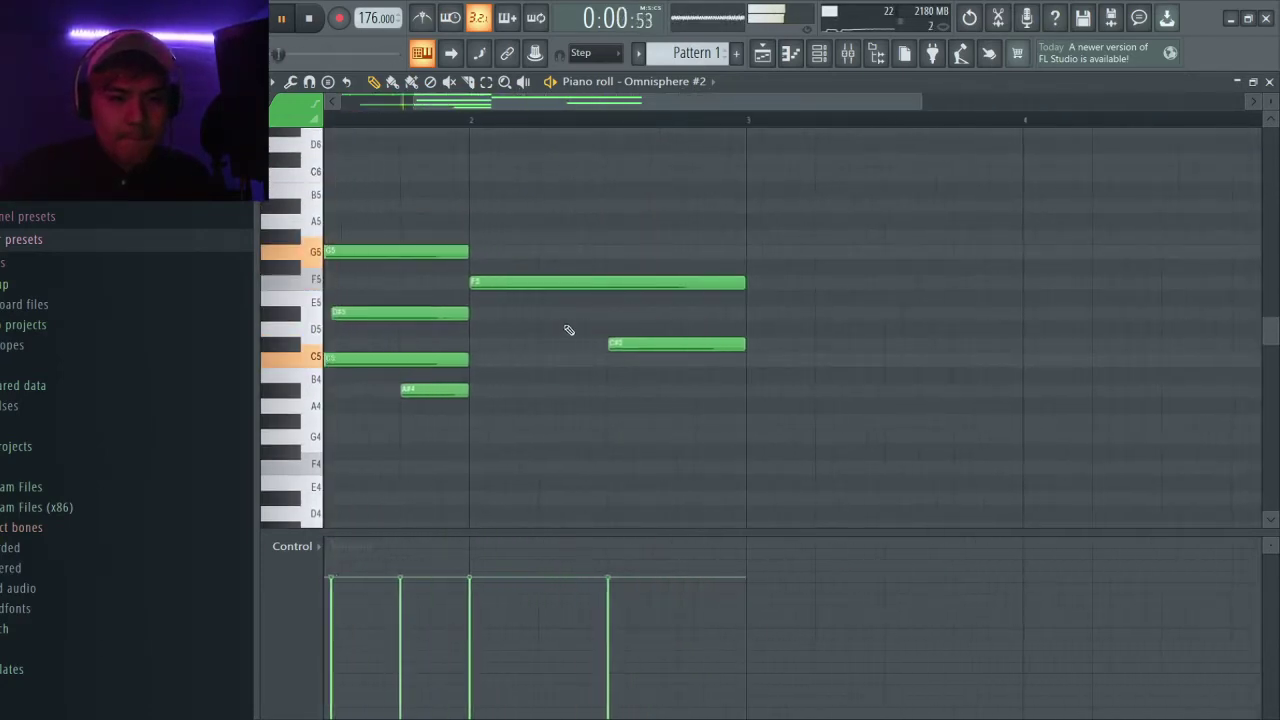
Step: Add a note just after bar 2, drop it to A#4, and select all seven notes
click(548, 252)
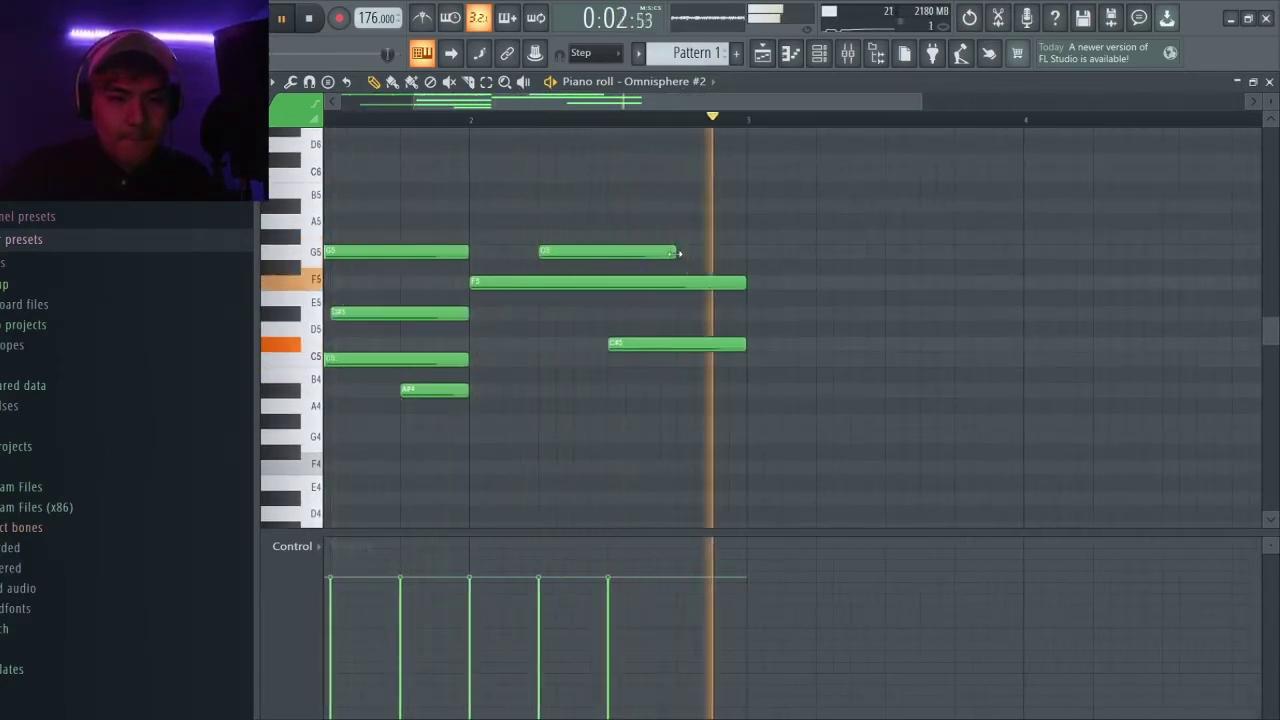
drag(608, 262, 629, 389)
scroll(630, 330, down, 1)
scroll(650, 389, up, 3)
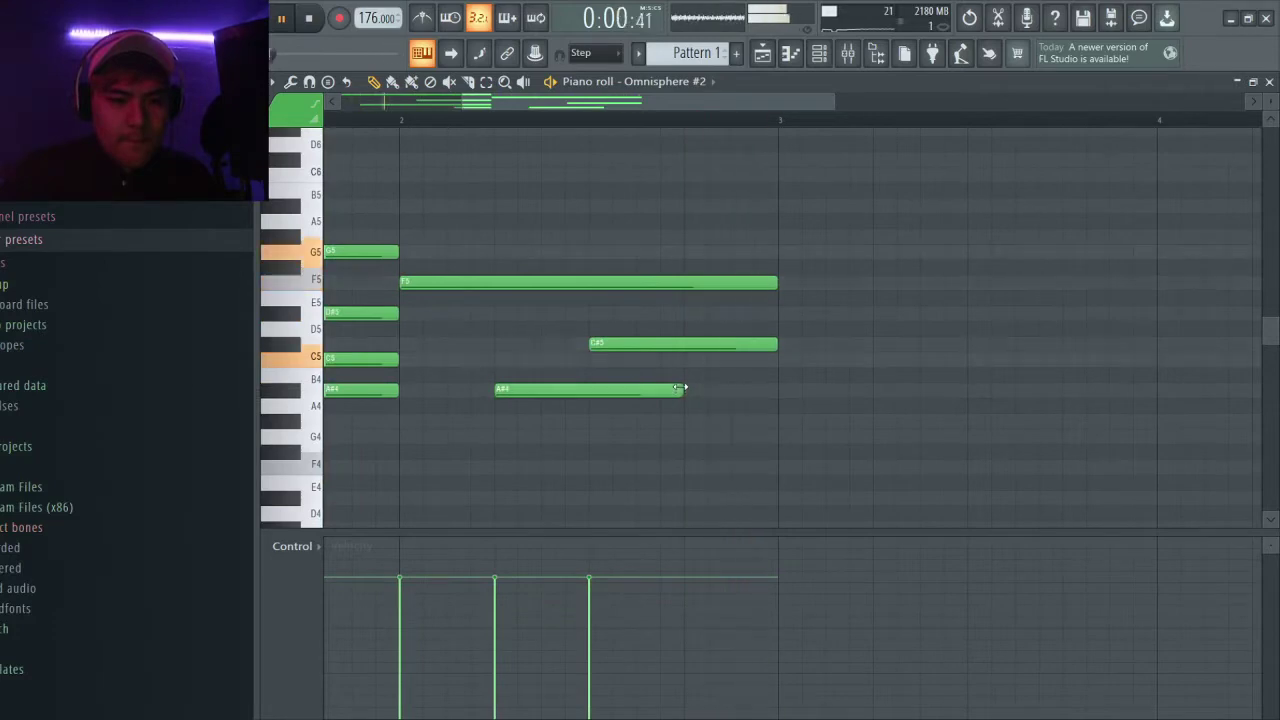
scroll(500, 386, down, 2)
scroll(515, 430, up, 2)
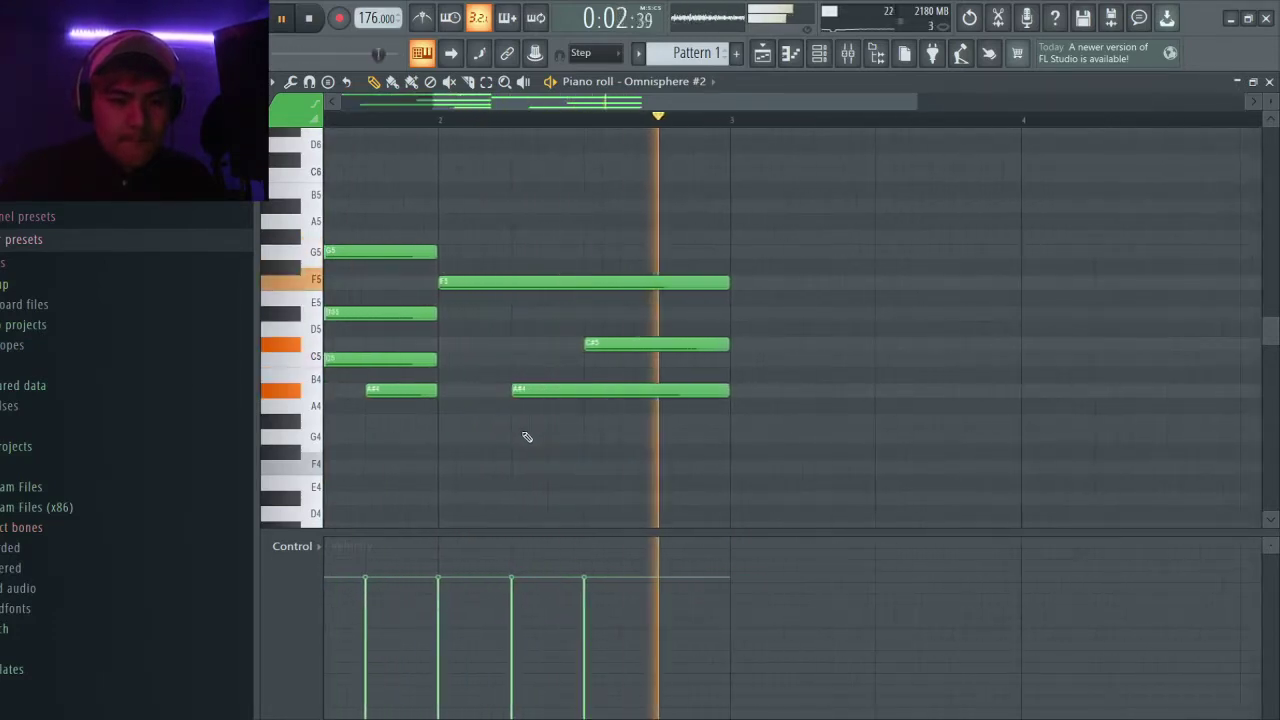
scroll(535, 438, down, 4)
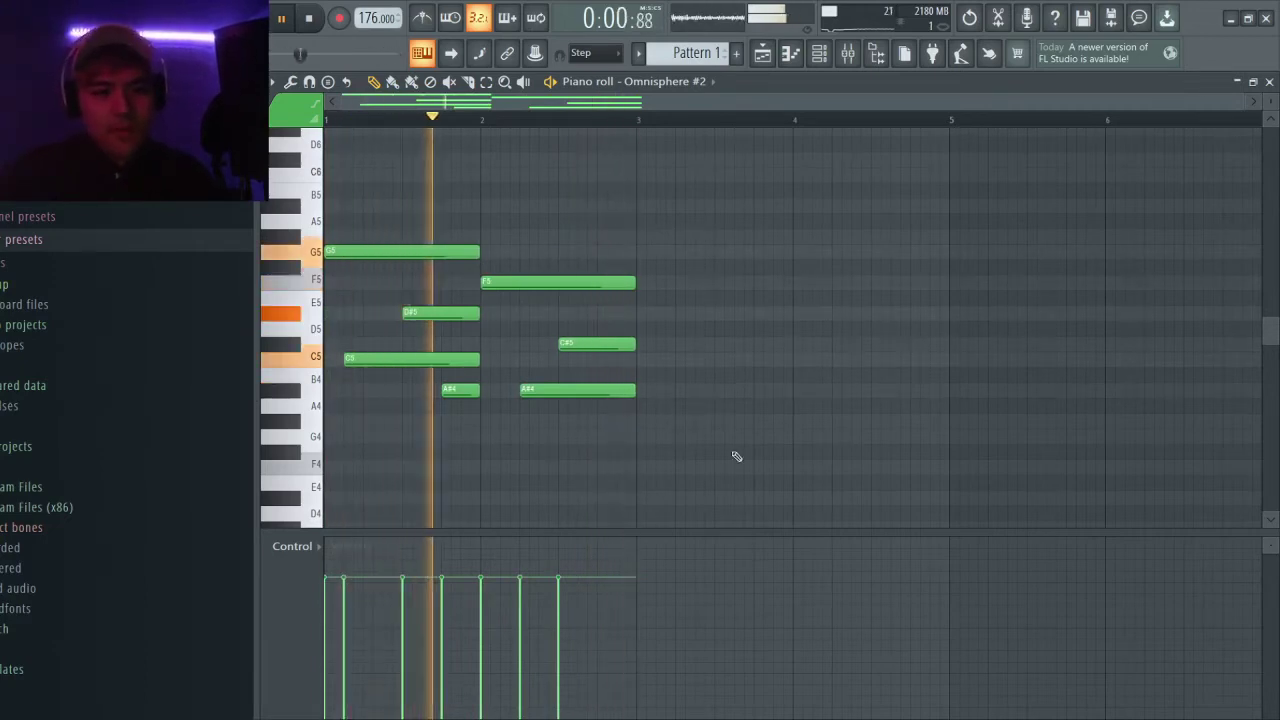
drag(698, 442, 325, 170)
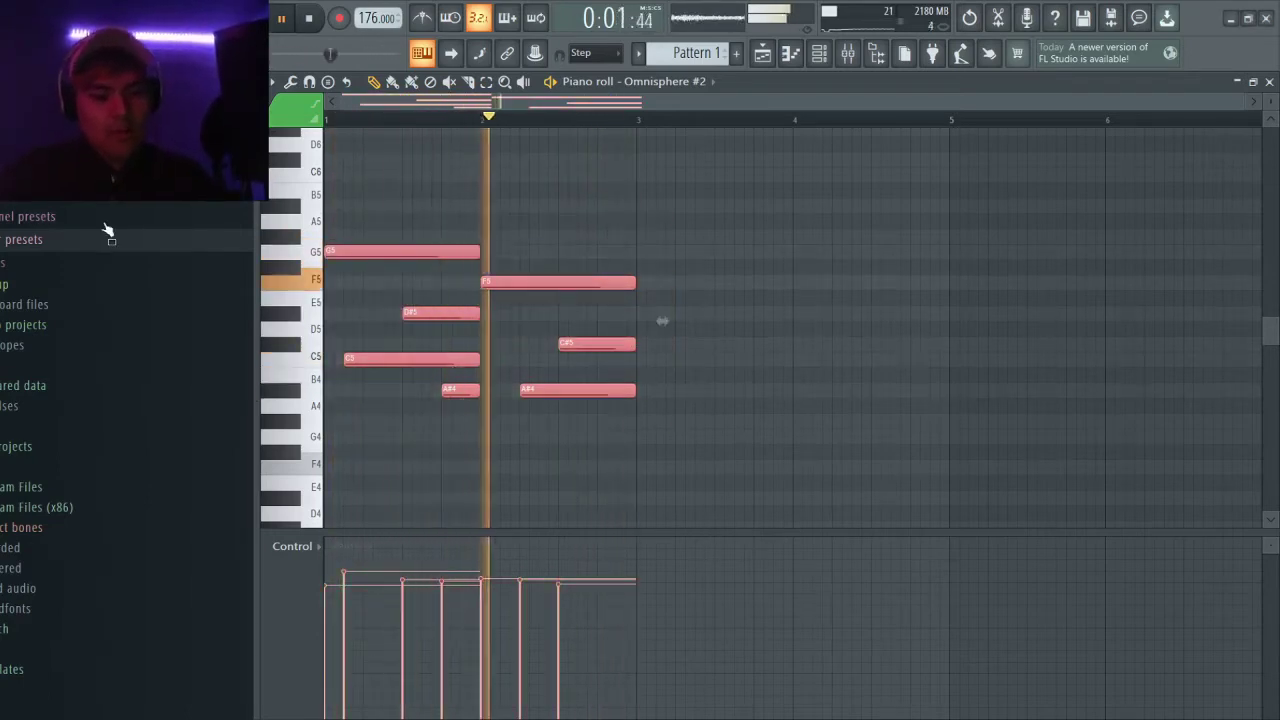
Step: Duplicate the melody with Ctrl+B, delete the stray A5, and add an A#5 halfway through bar 1
key(ctrl+b)
click(534, 214)
right_click(530, 216)
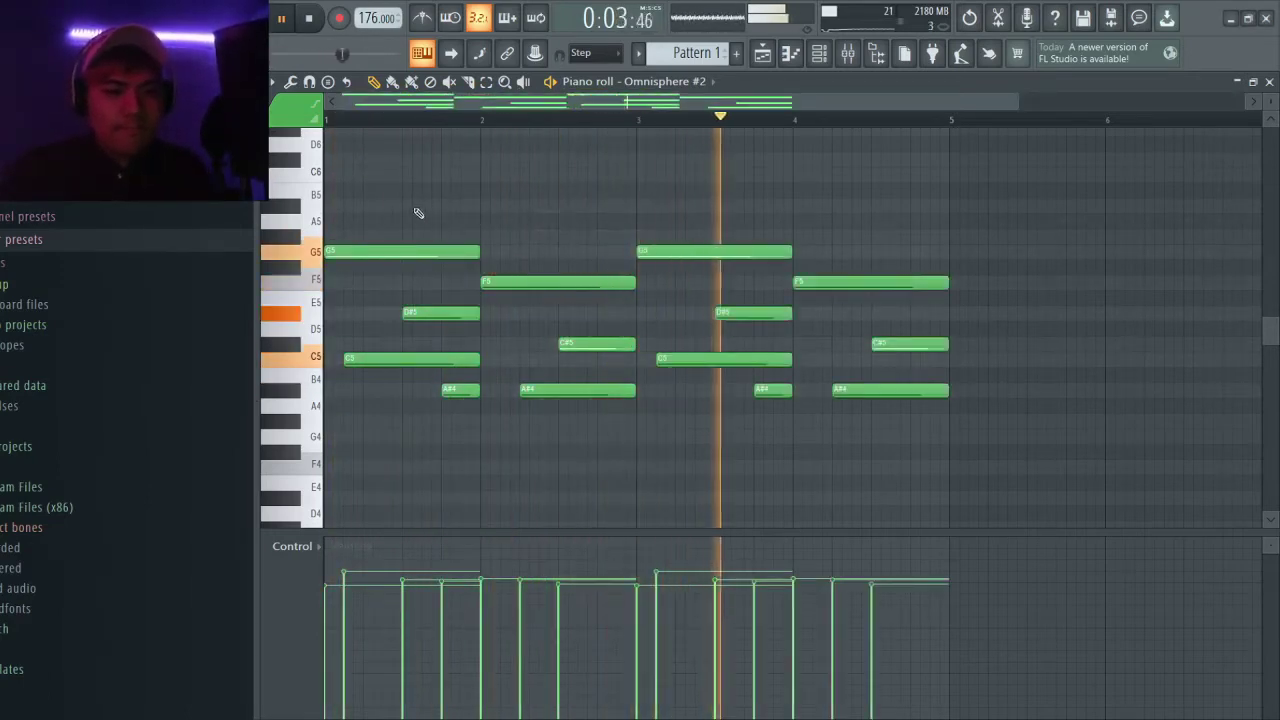
click(400, 182)
drag(490, 177, 483, 206)
scroll(493, 207, up, 2)
scroll(493, 207, down, 2)
scroll(483, 206, up, 3)
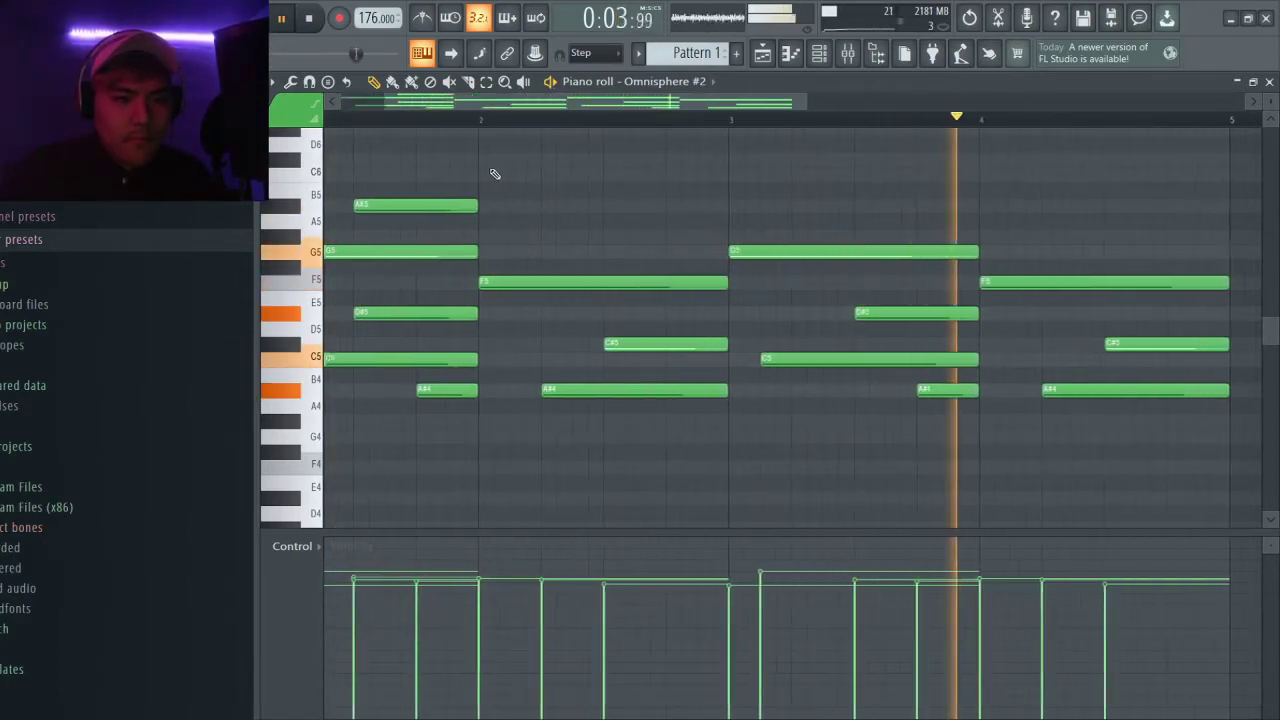
scroll(491, 185, up, 2)
scroll(489, 199, down, 2)
scroll(486, 251, up, 2)
Step: Place a note at the start of bar 2 and move it down to G#5
click(486, 251)
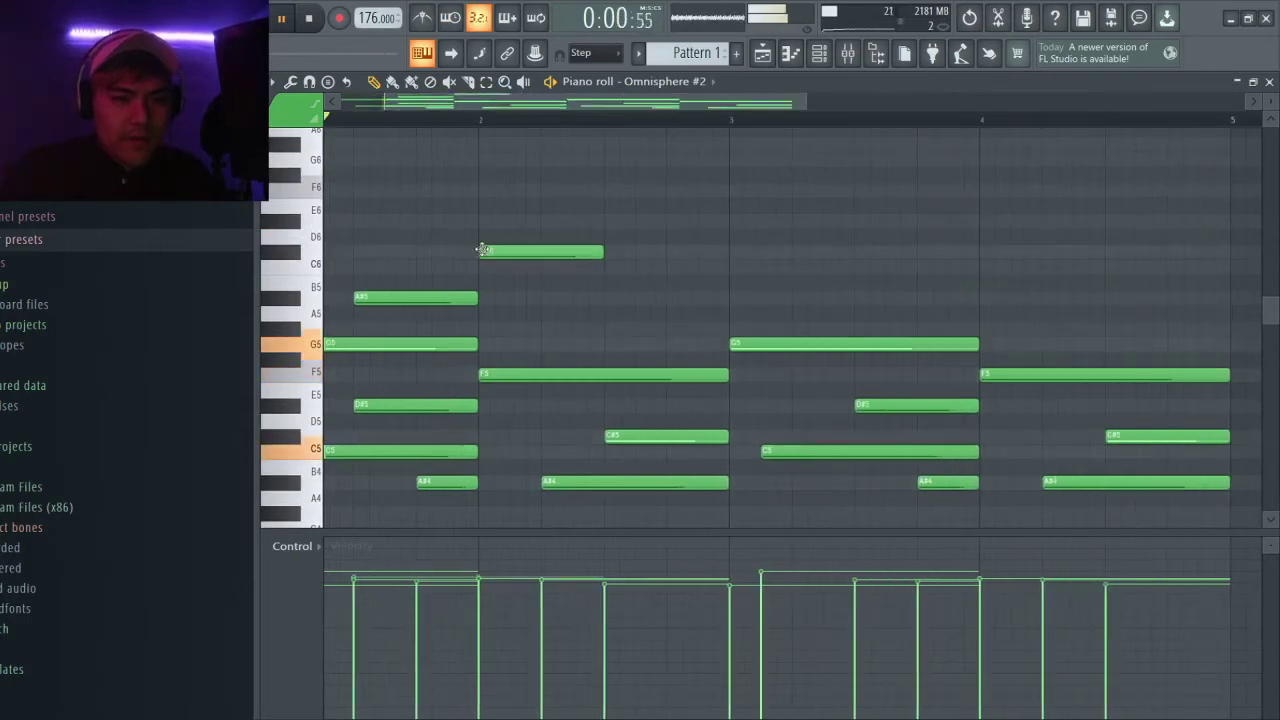
scroll(512, 262, up, 1)
scroll(515, 266, down, 1)
mouse_move(511, 253)
mouse_down()
mouse_move(511, 333)
mouse_move(512, 266)
mouse_up()
scroll(620, 292, up, 2)
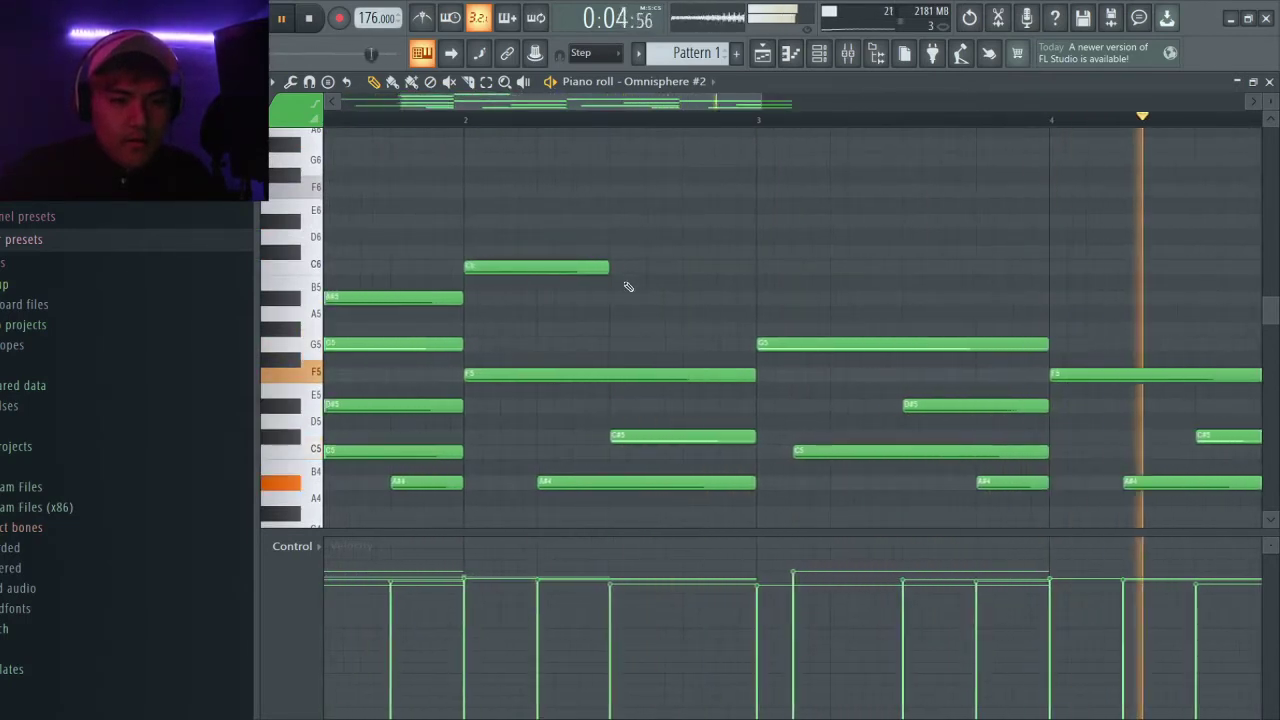
scroll(610, 327, up, 1)
scroll(651, 400, down, 3)
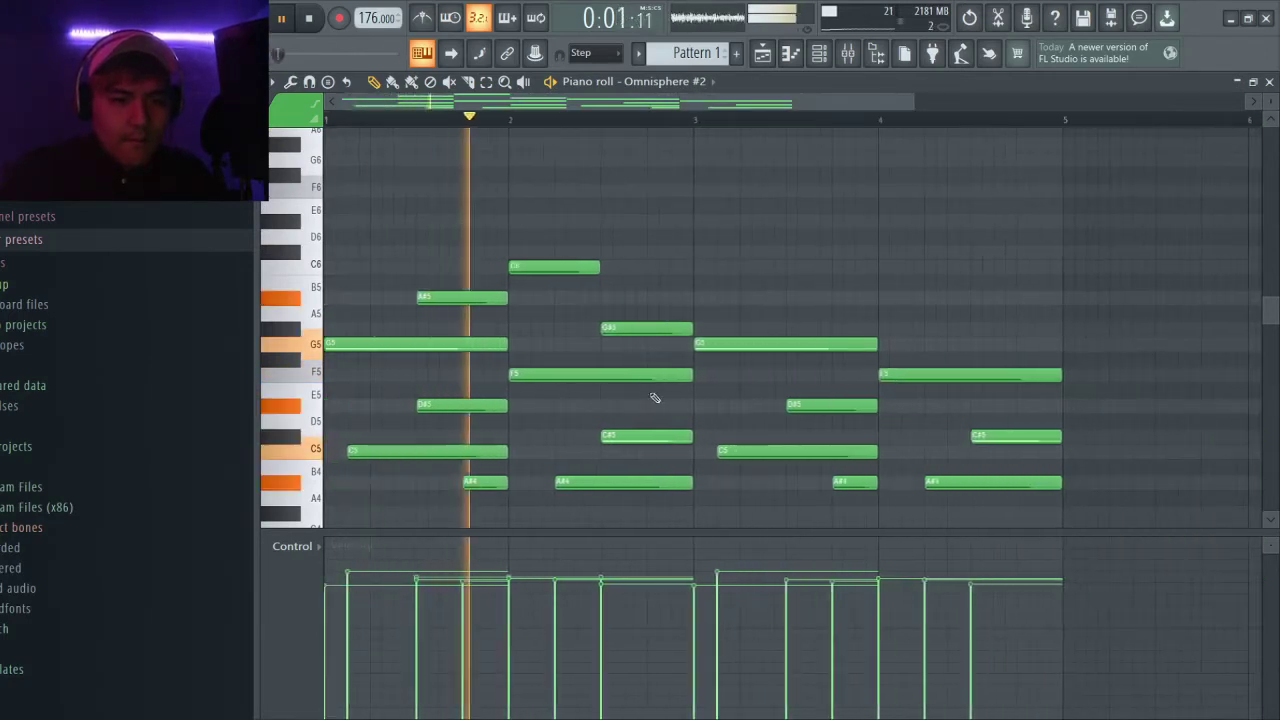
scroll(605, 345, up, 1)
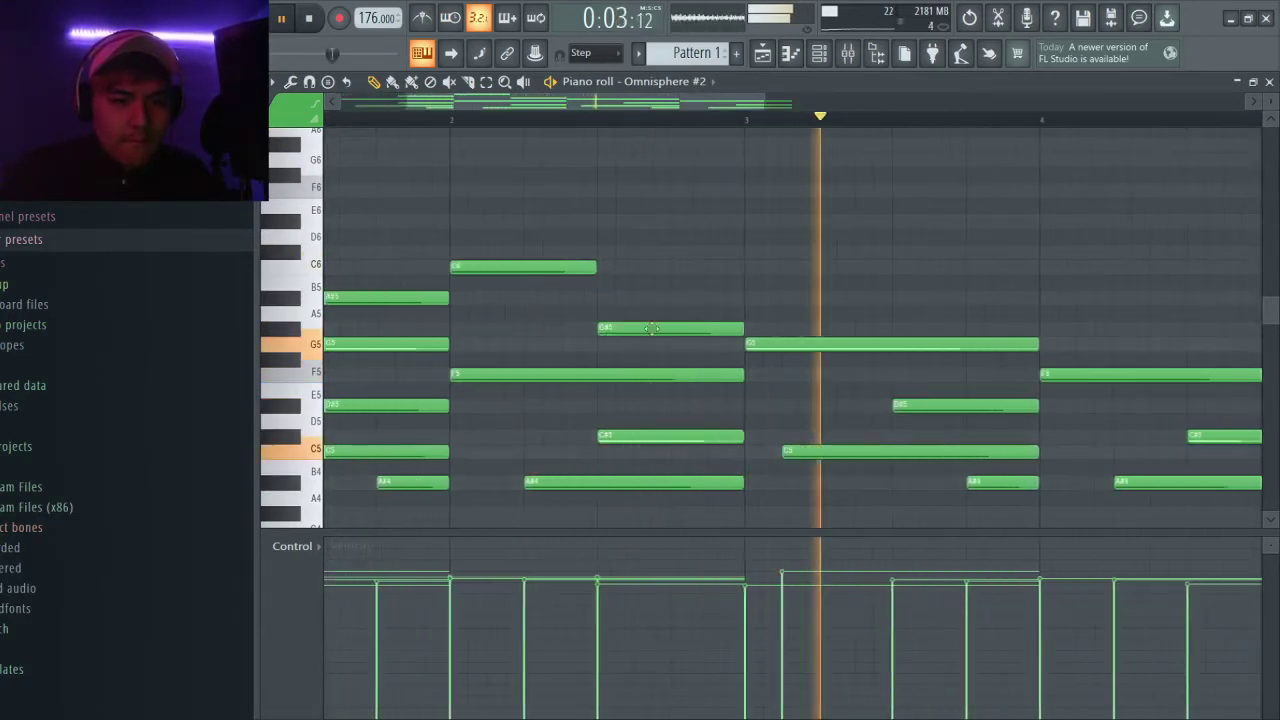
scroll(614, 330, down, 2)
scroll(624, 330, up, 1)
scroll(614, 331, down, 3)
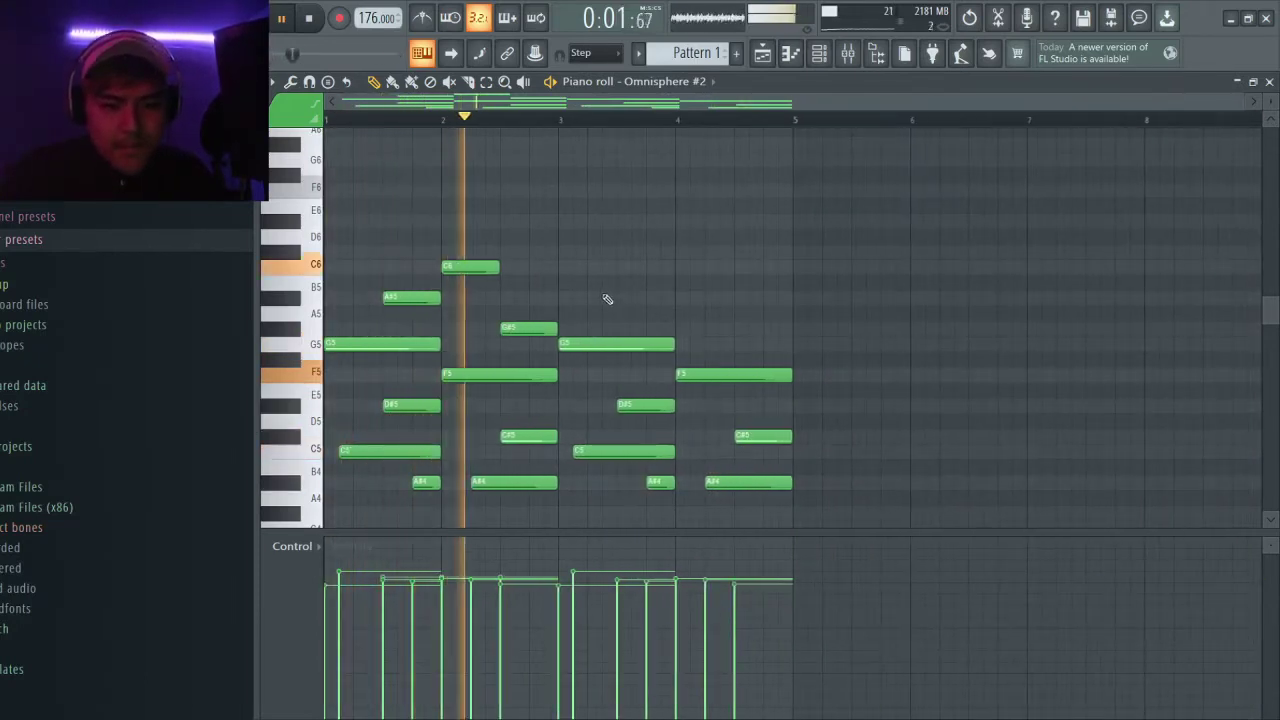
scroll(610, 295, up, 2)
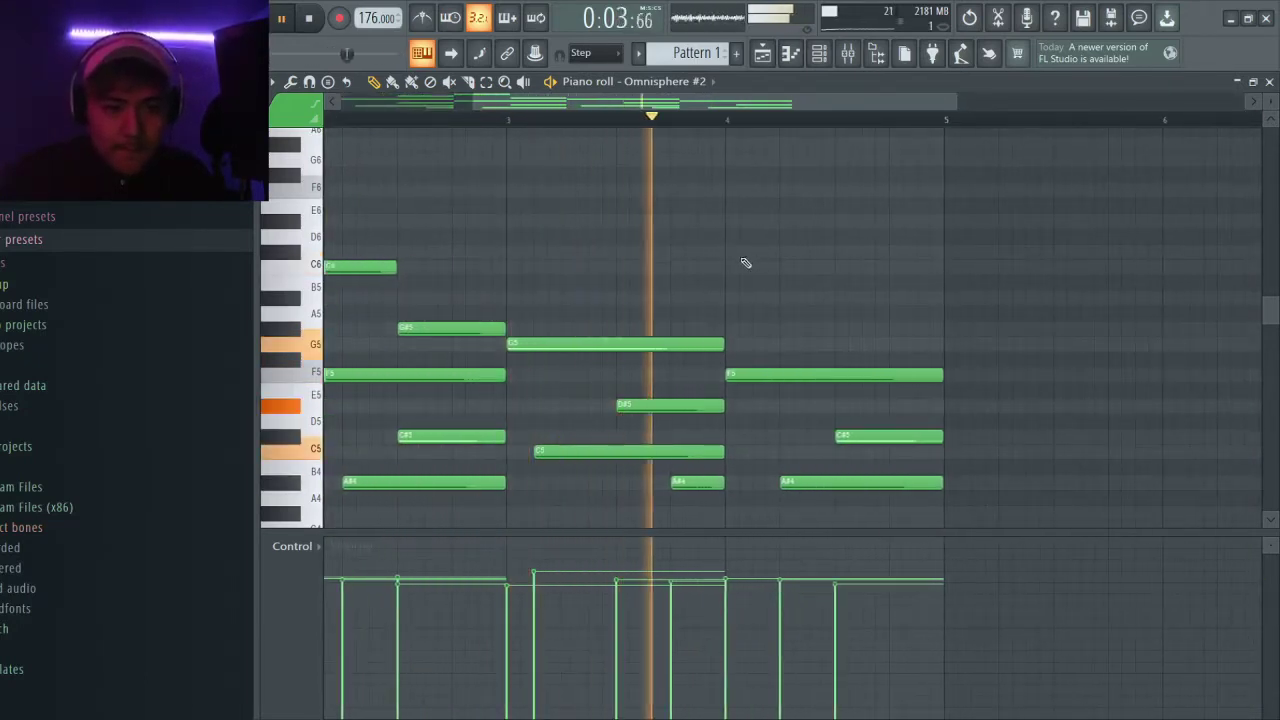
Step: Add D#6 and A#5 notes in bar 4 and adjust the new high note
click(736, 220)
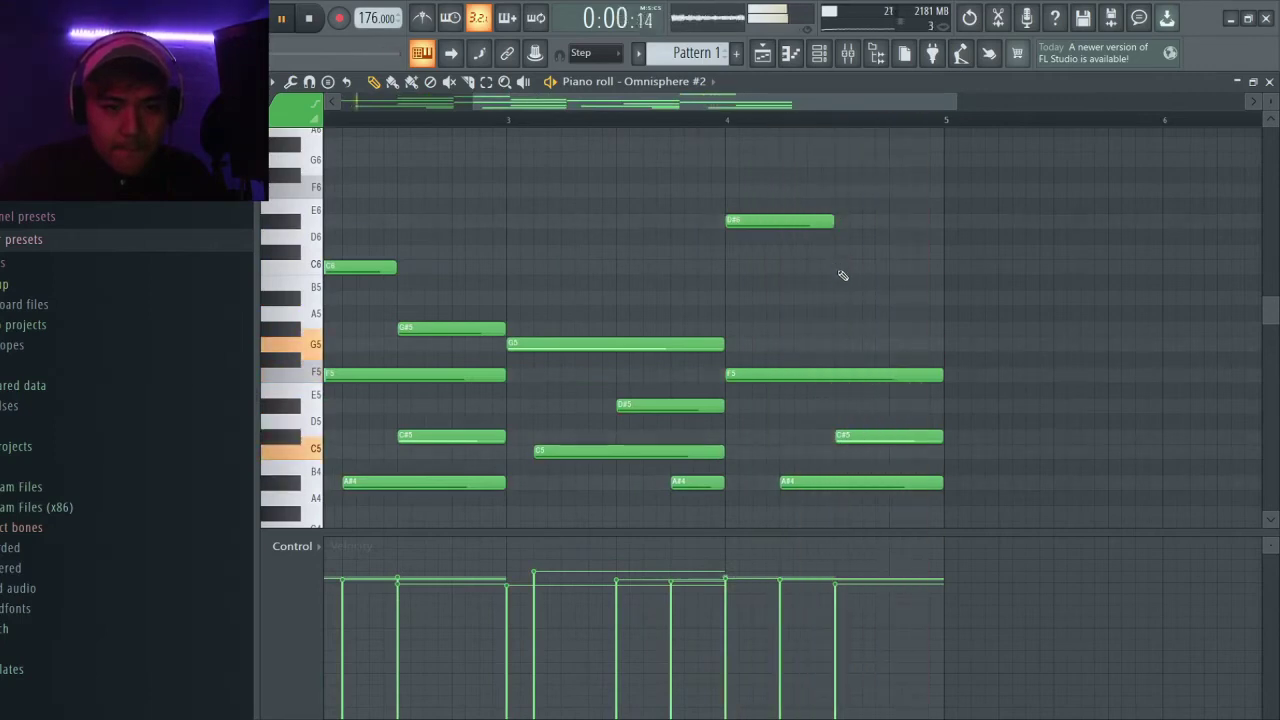
click(862, 297)
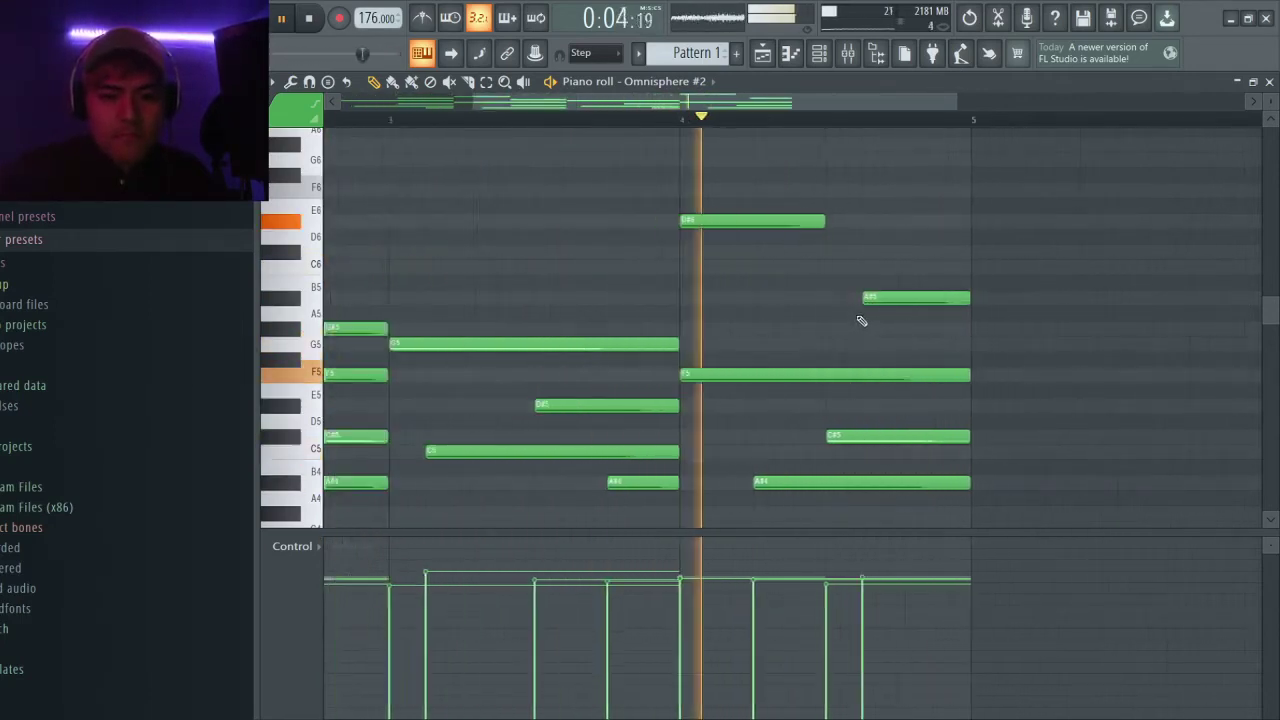
scroll(889, 371, down, 2)
scroll(858, 357, up, 4)
scroll(831, 303, up, 2)
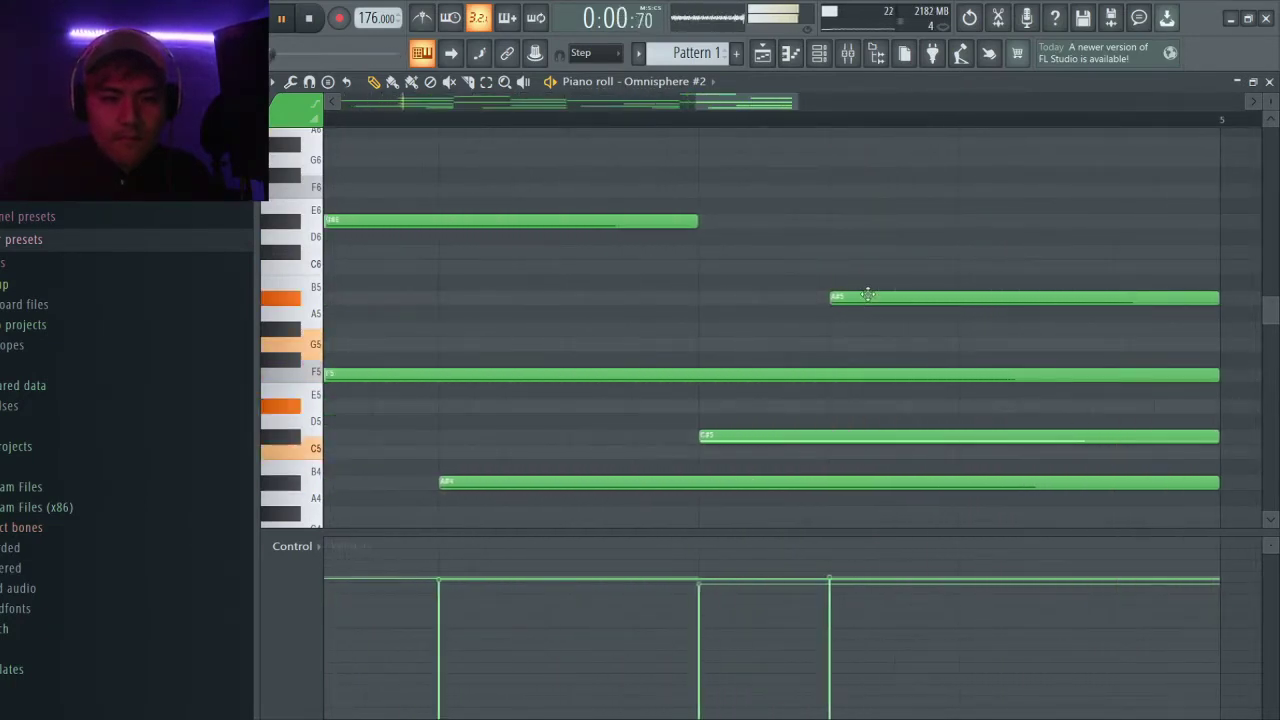
drag(867, 295, 776, 271)
scroll(845, 271, down, 3)
scroll(846, 272, up, 2)
scroll(854, 303, up, 3)
scroll(940, 278, down, 2)
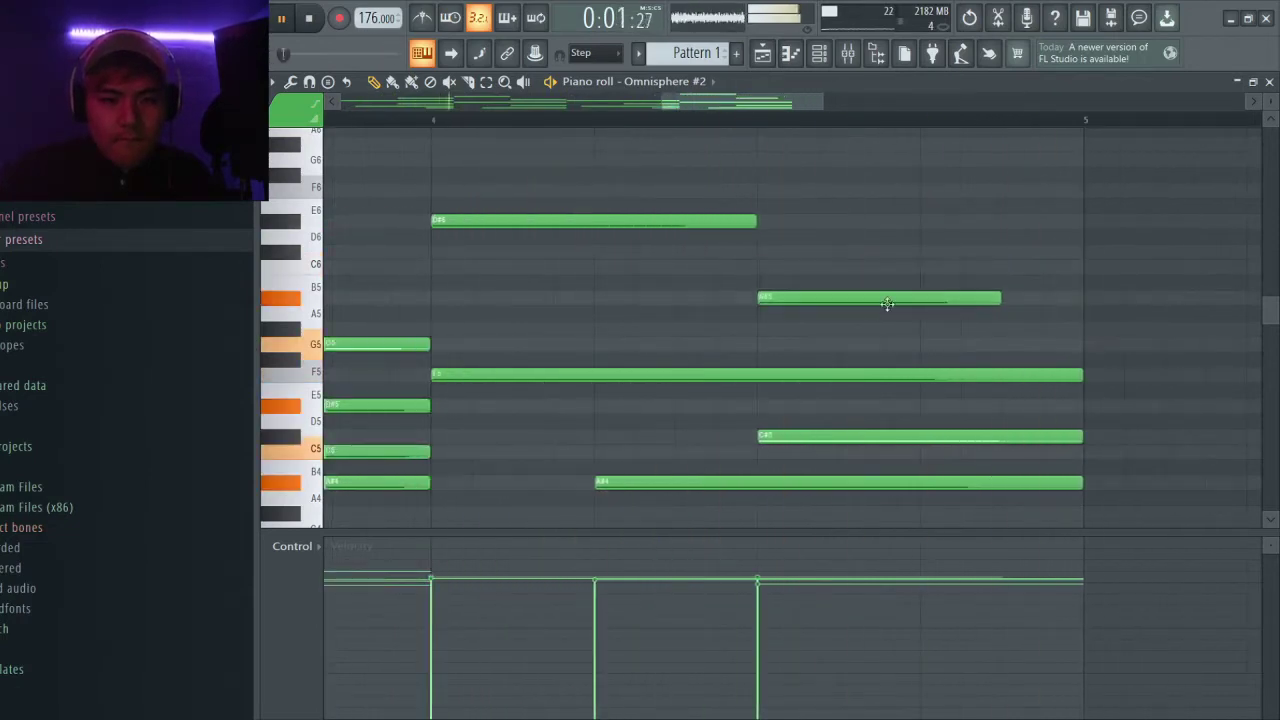
scroll(950, 302, up, 2)
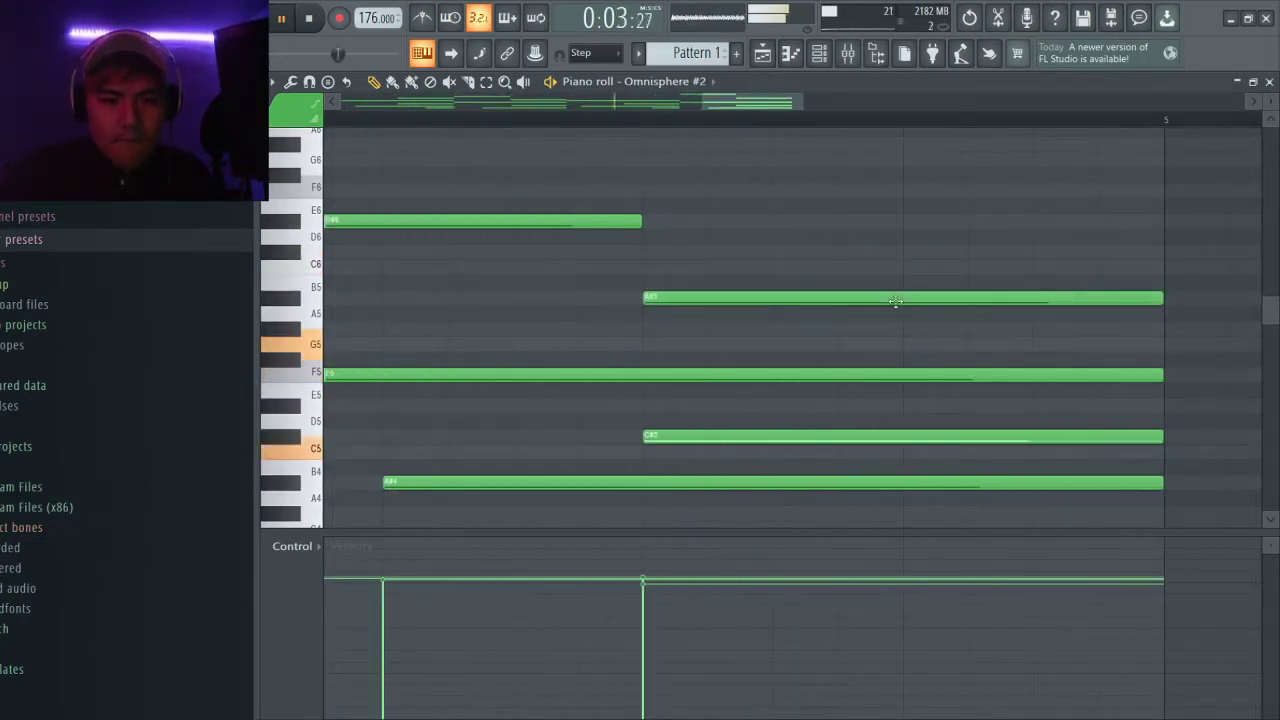
scroll(650, 310, down, 4)
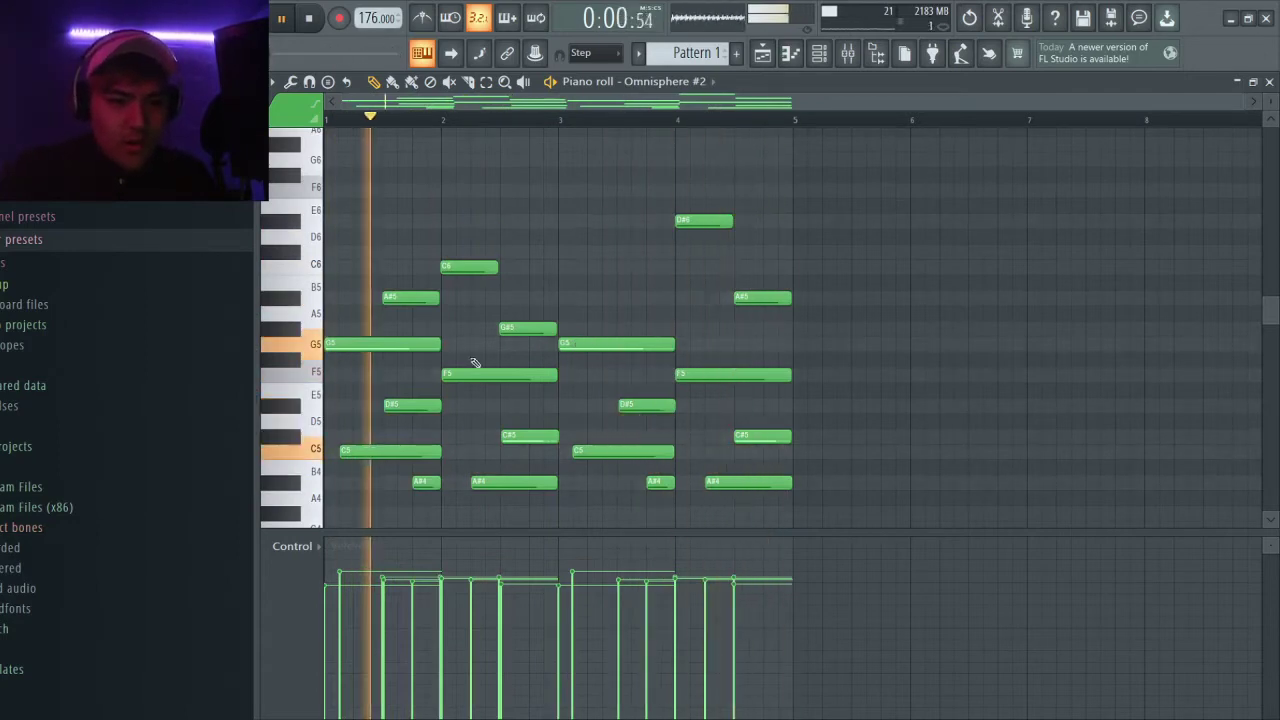
Step: Place a low G#4 note at bar 1 and lengthen it
scroll(466, 443, down, 3)
click(364, 422)
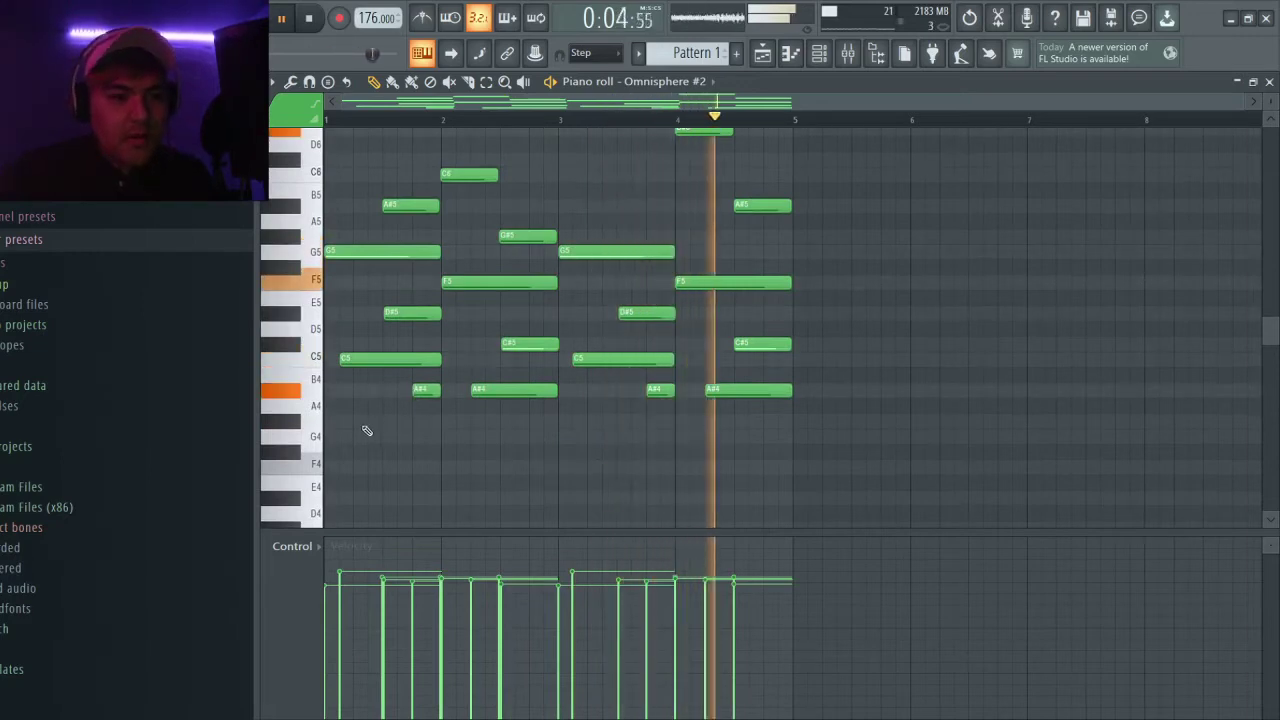
drag(364, 422, 441, 419)
Step: Stretch the low G#4 to reach bar 2 and add a one-bar G4 at bar 2
mouse_move(345, 424)
mouse_down()
mouse_move(348, 445)
mouse_move(348, 421)
mouse_up()
scroll(443, 437, up, 2)
click(441, 436)
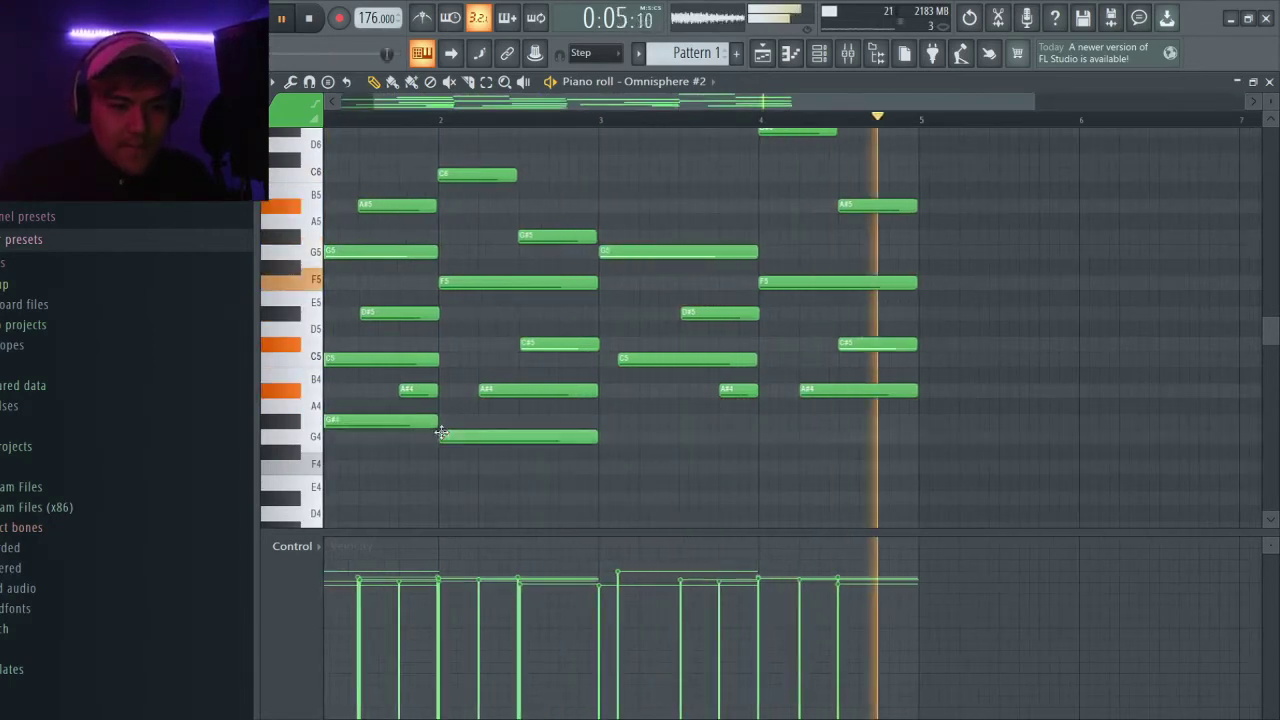
scroll(441, 432, down, 3)
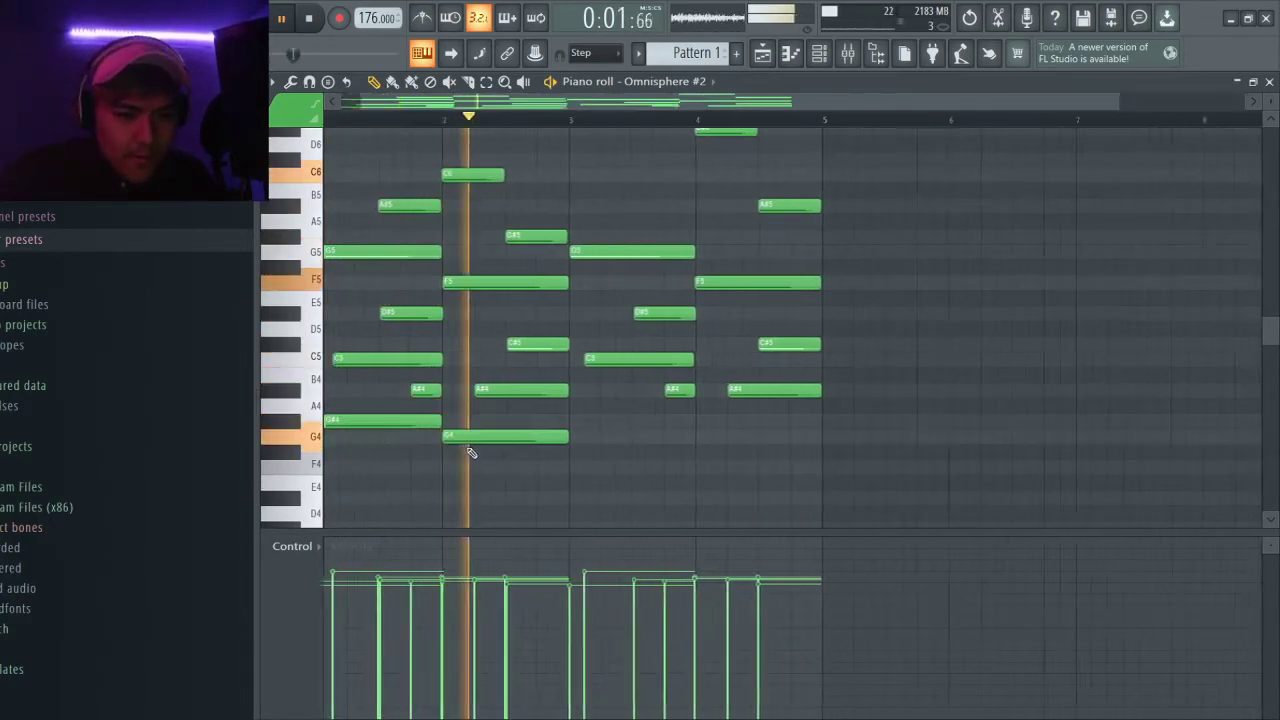
scroll(472, 453, up, 2)
Step: Add an F4 note at bar 3 and bring up the mixer on the Main Melody insert
click(609, 469)
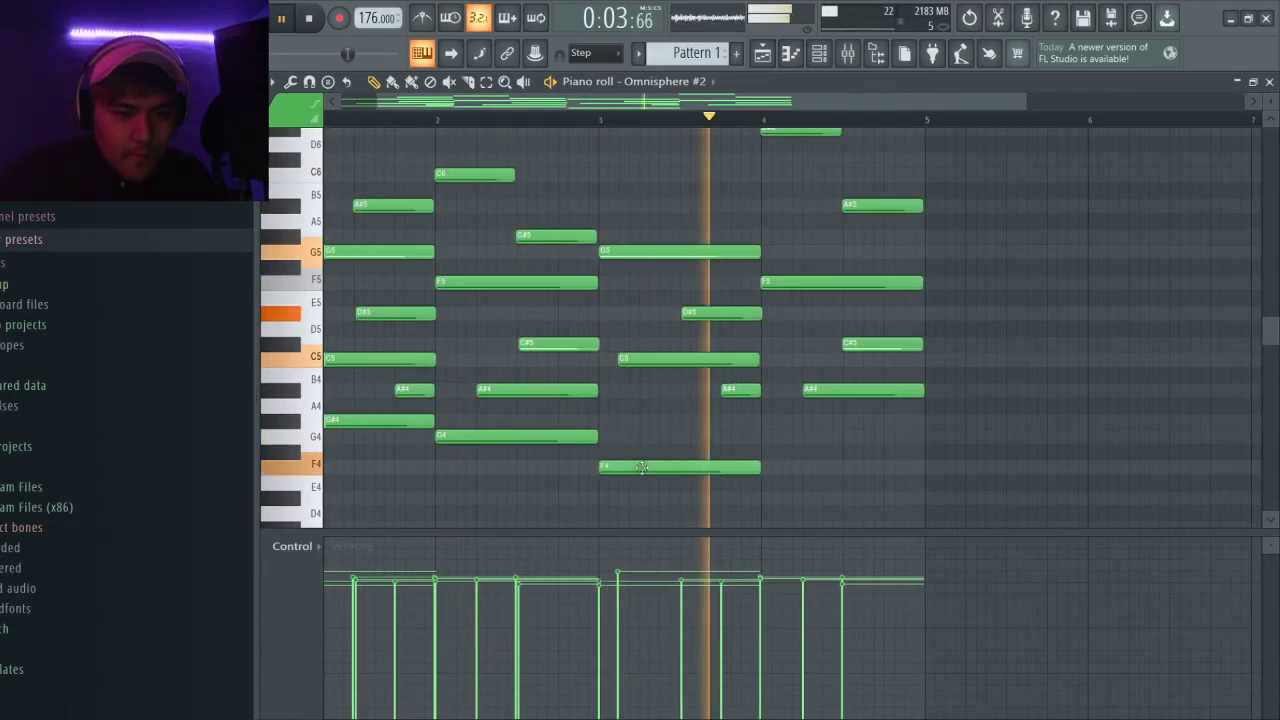
scroll(755, 450, down, 2)
scroll(752, 448, up, 5)
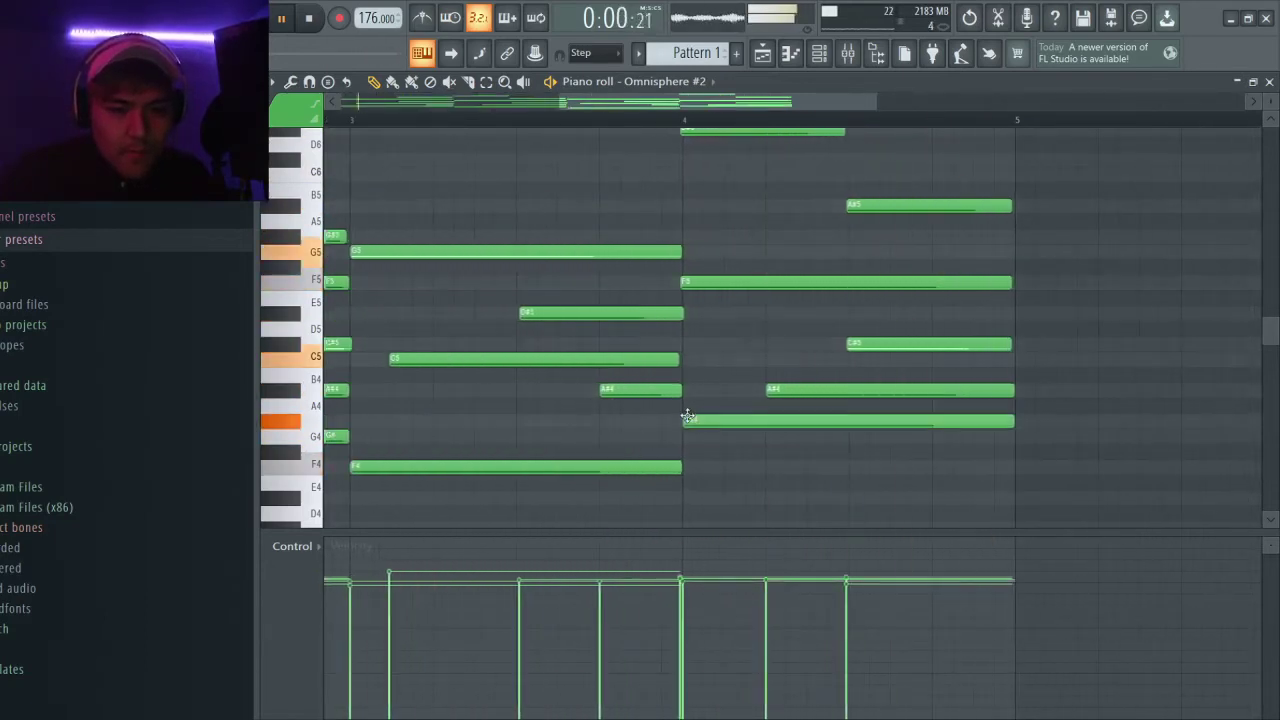
scroll(680, 420, down, 6)
scroll(480, 460, up, 4)
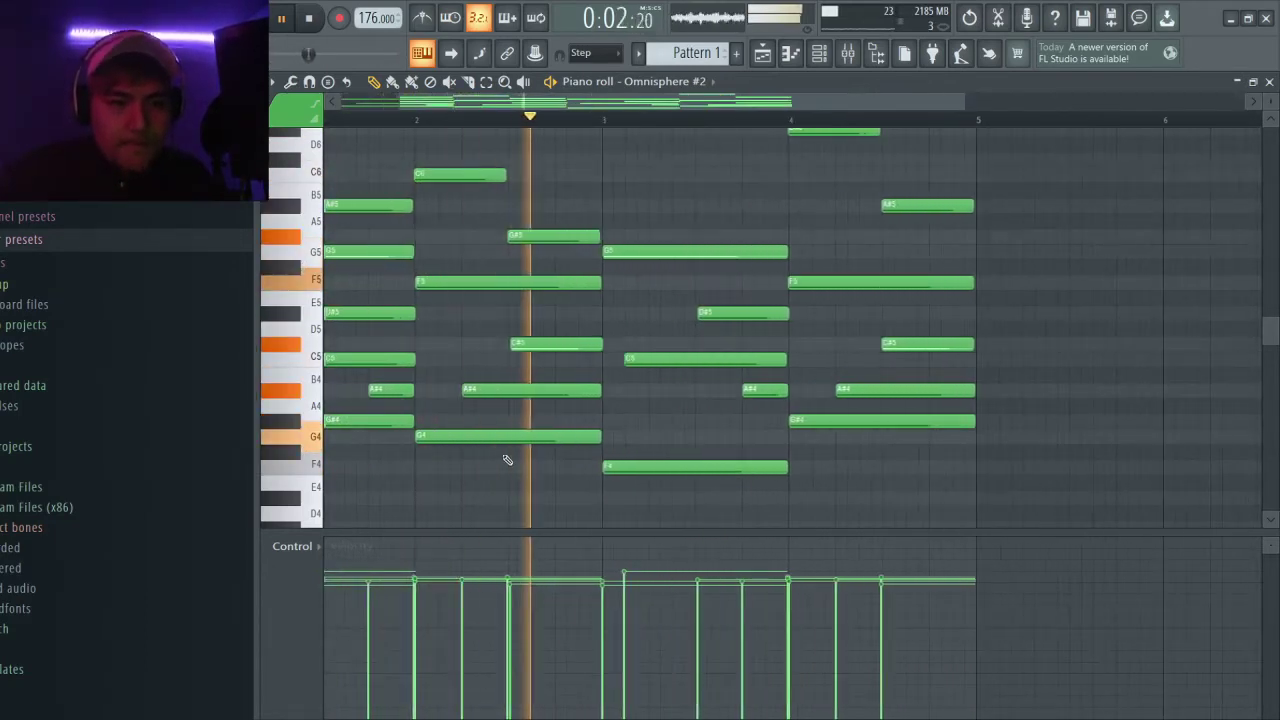
scroll(455, 445, down, 3)
scroll(711, 449, up, 3)
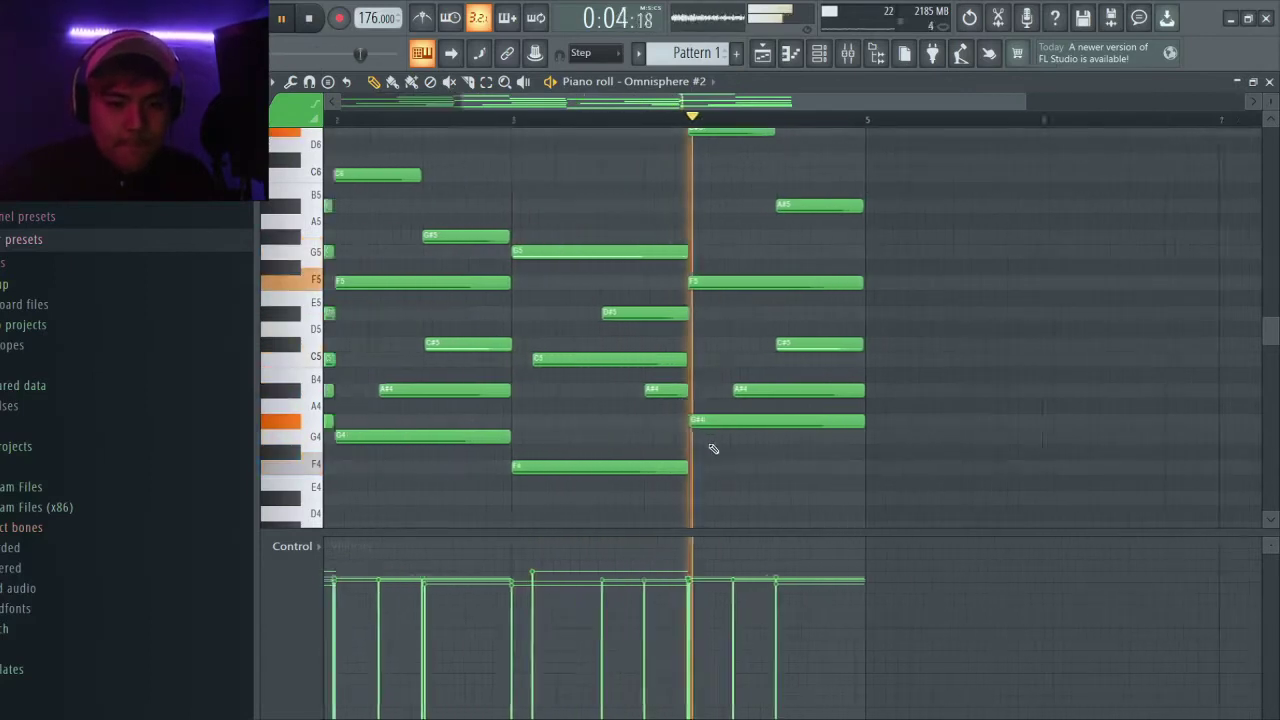
scroll(703, 449, down, 4)
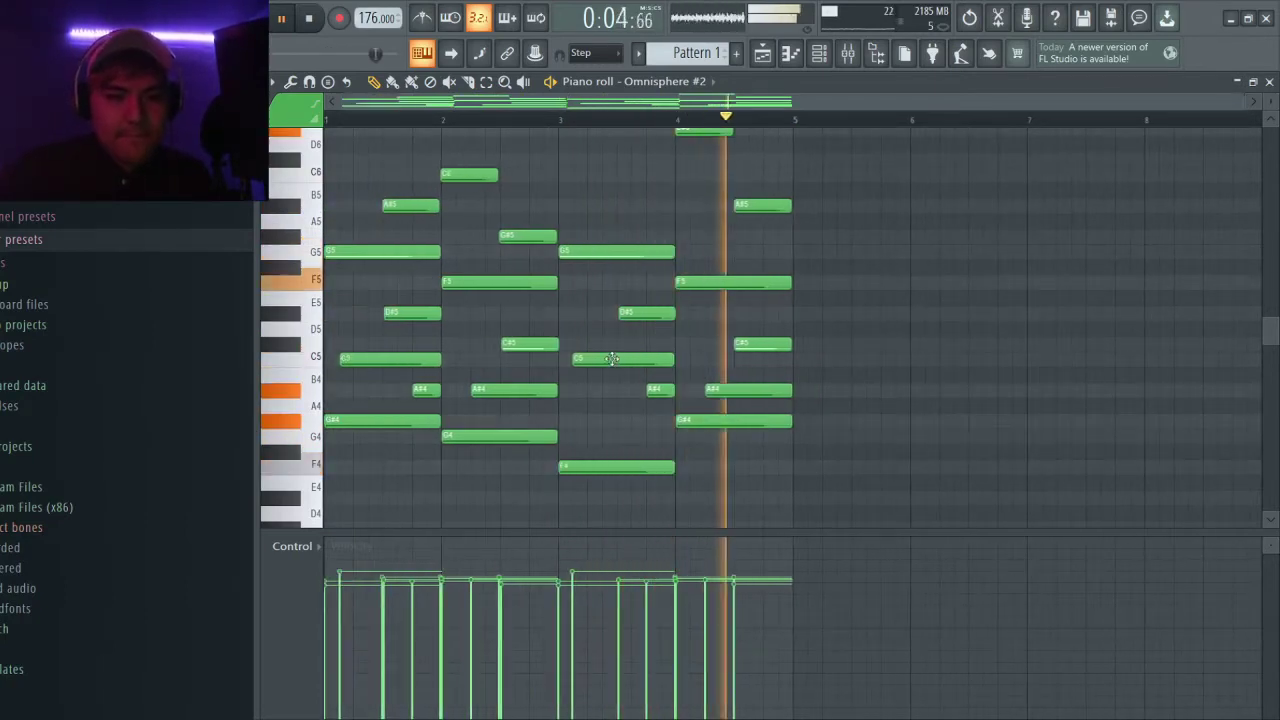
scroll(566, 303, up, 3)
scroll(627, 317, up, 3)
scroll(627, 317, down, 3)
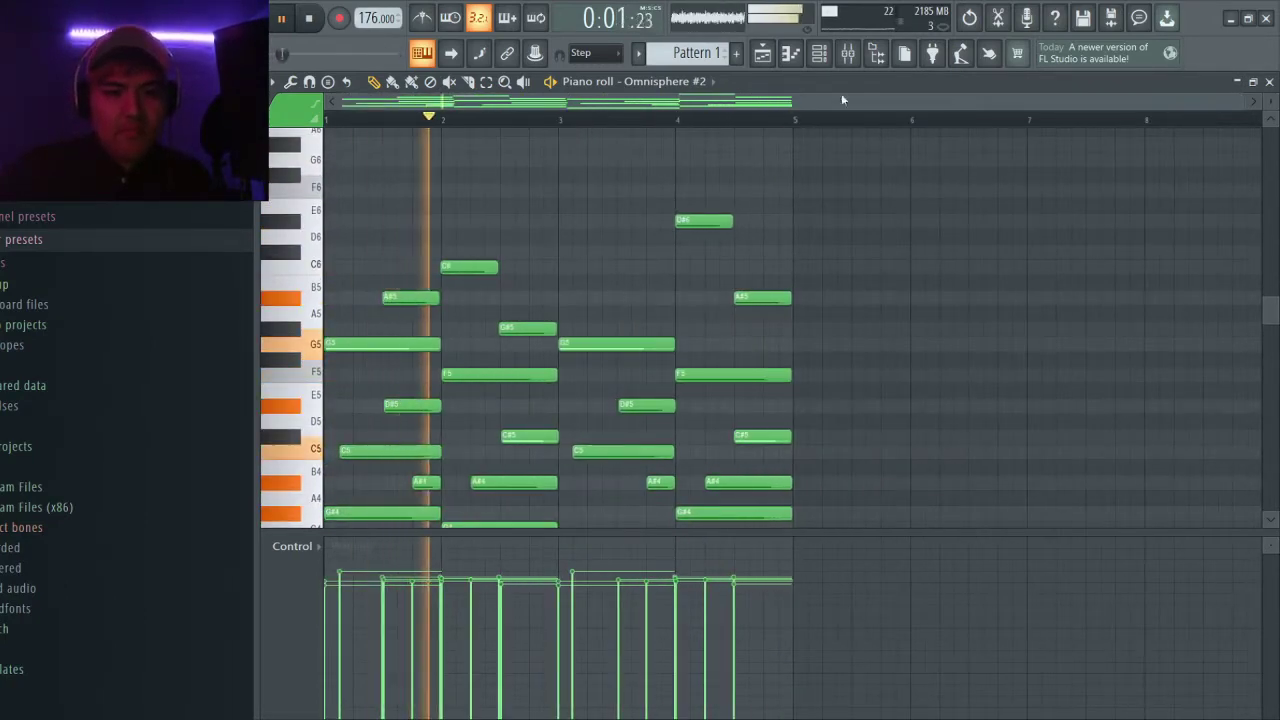
click(847, 58)
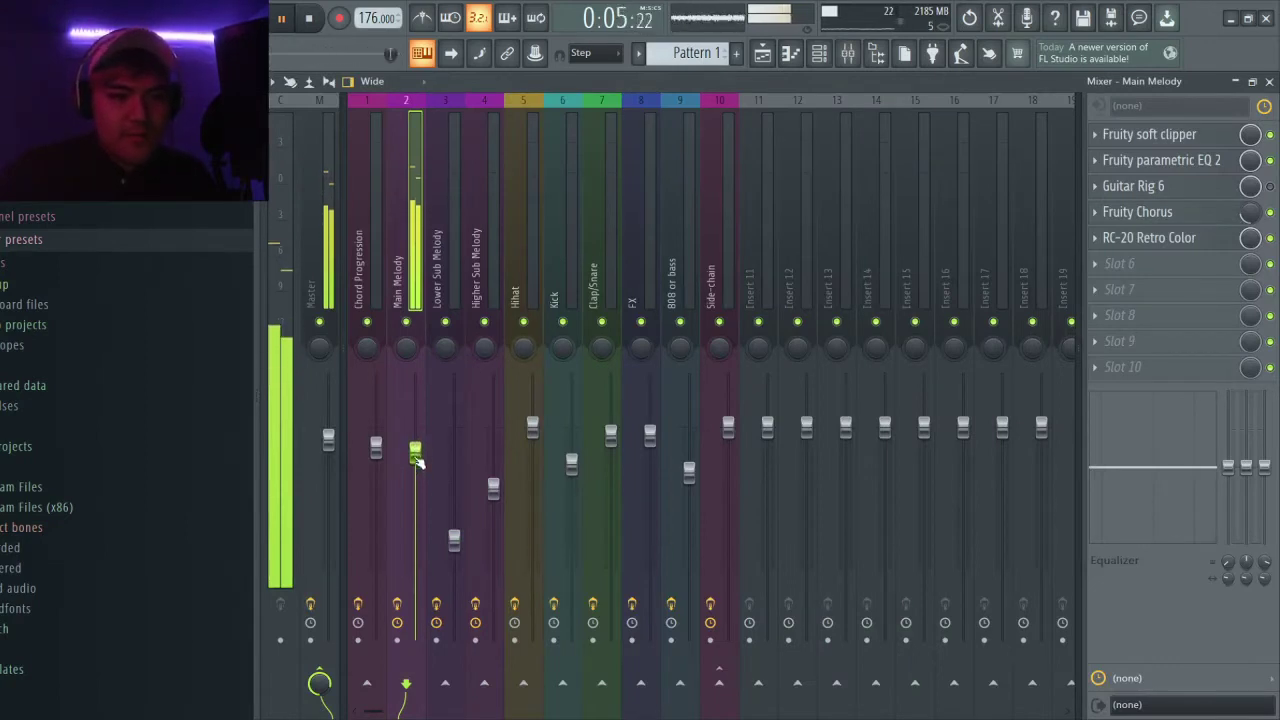
Step: Boost Main Melody's high mids in Fruity Parametric EQ 2, shifting the top peak to about 7329 Hz
click(820, 57)
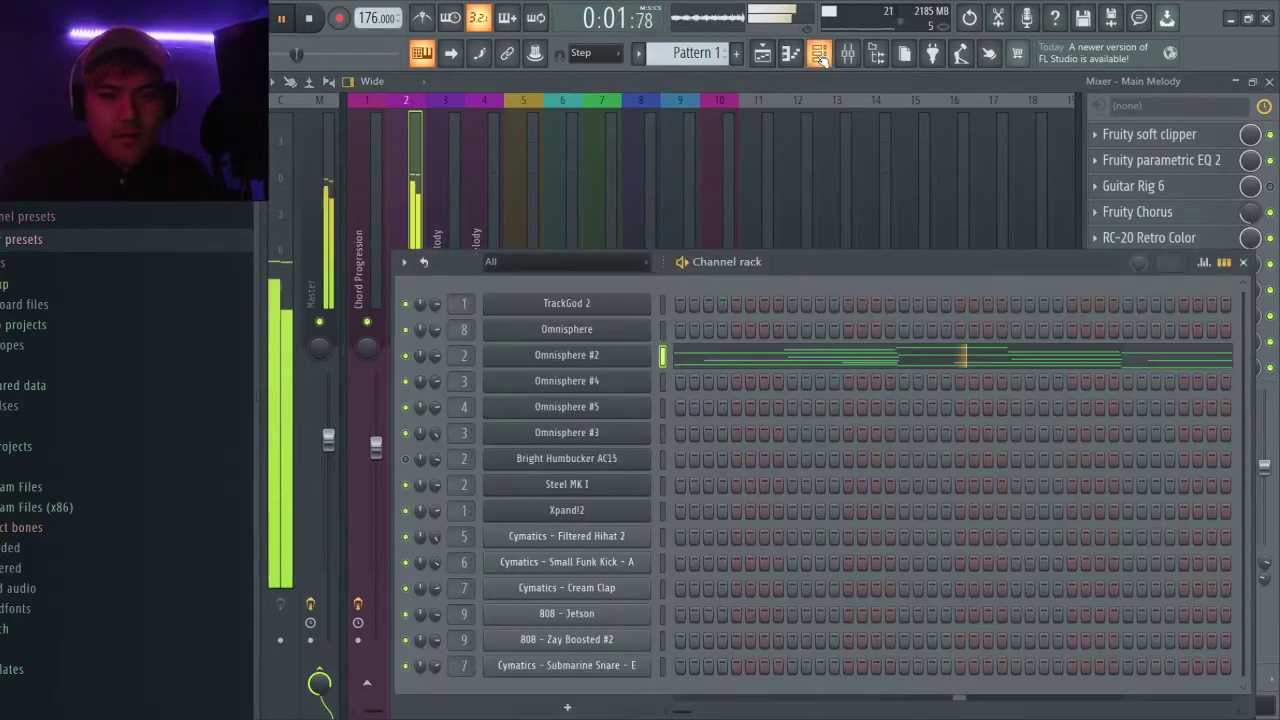
click(819, 57)
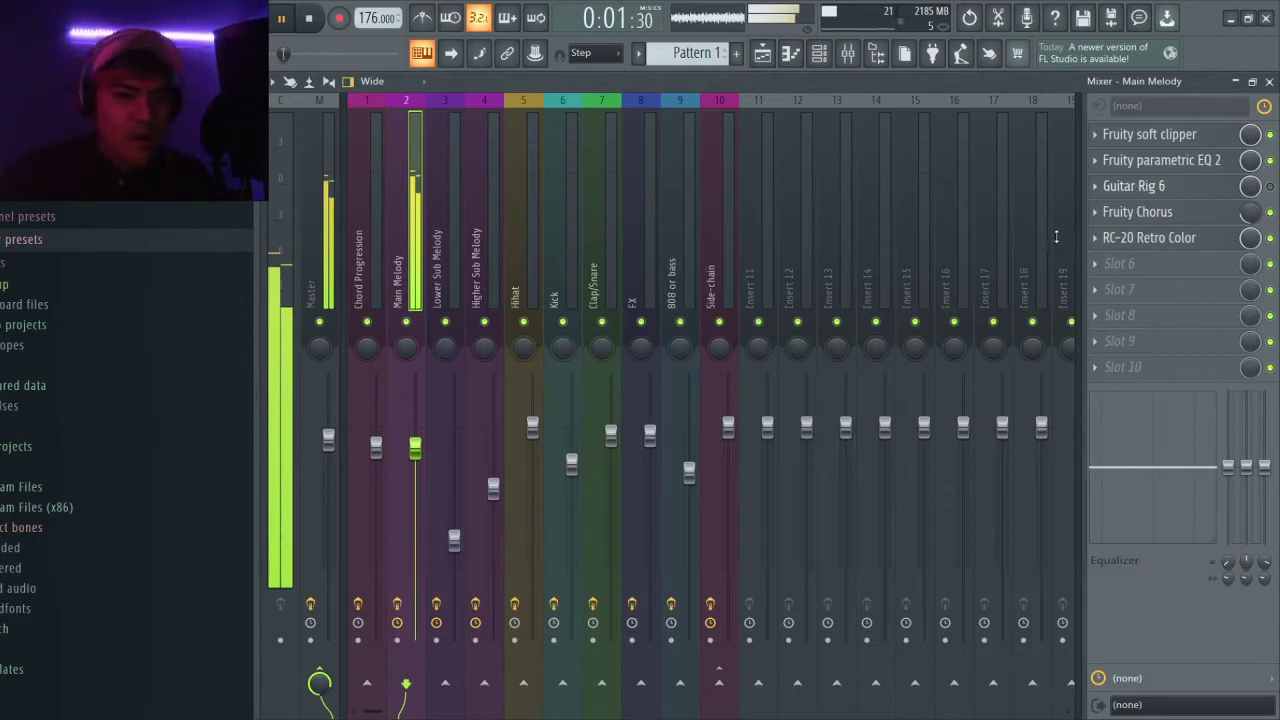
click(1108, 192)
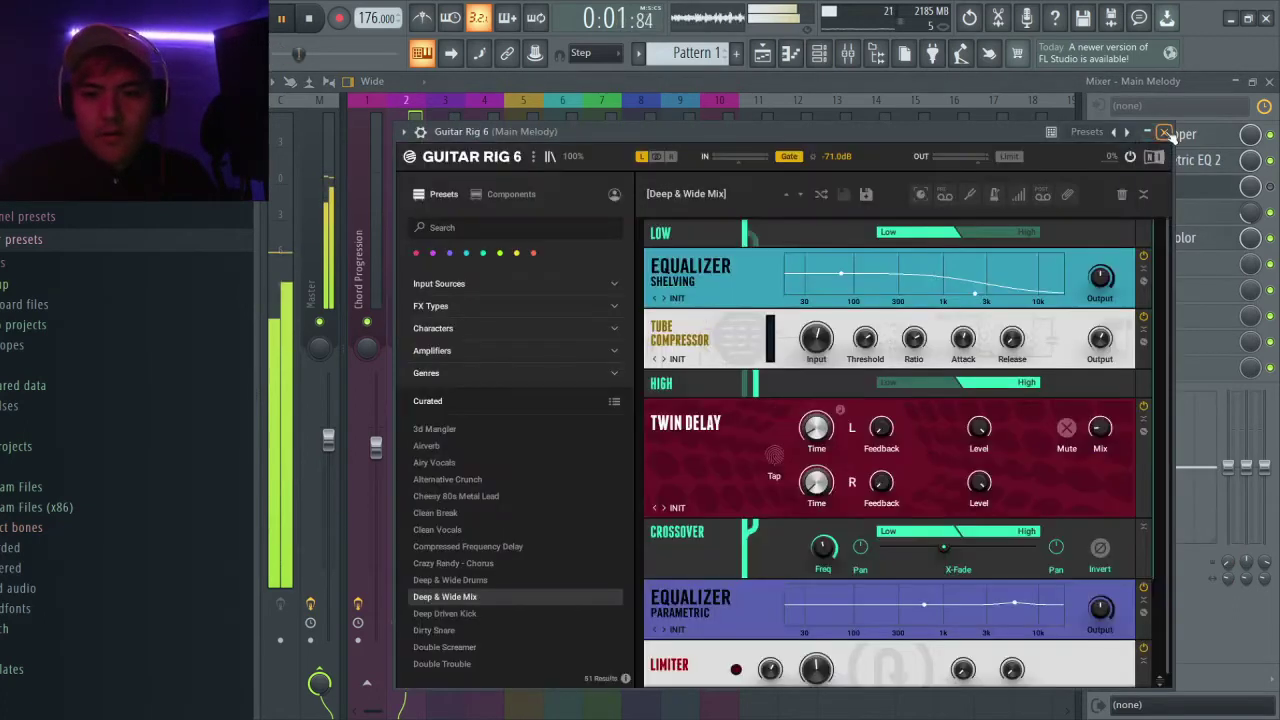
click(1164, 133)
click(1177, 170)
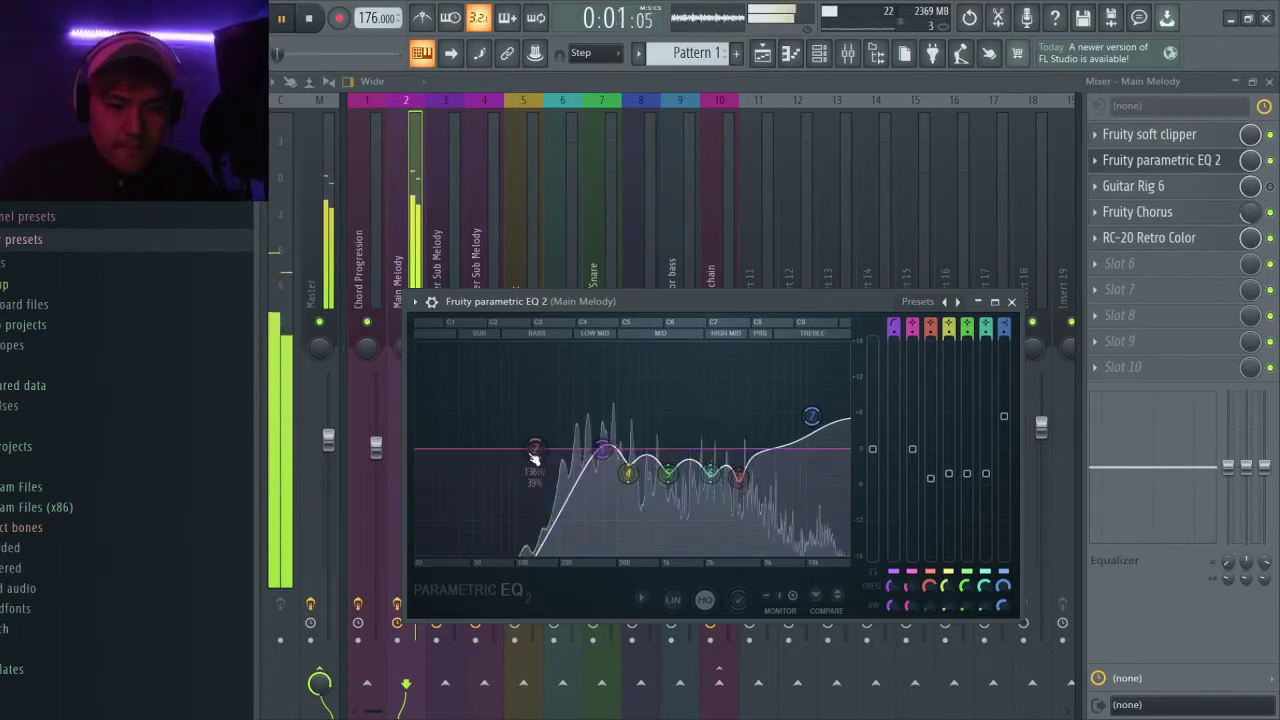
drag(535, 457, 758, 388)
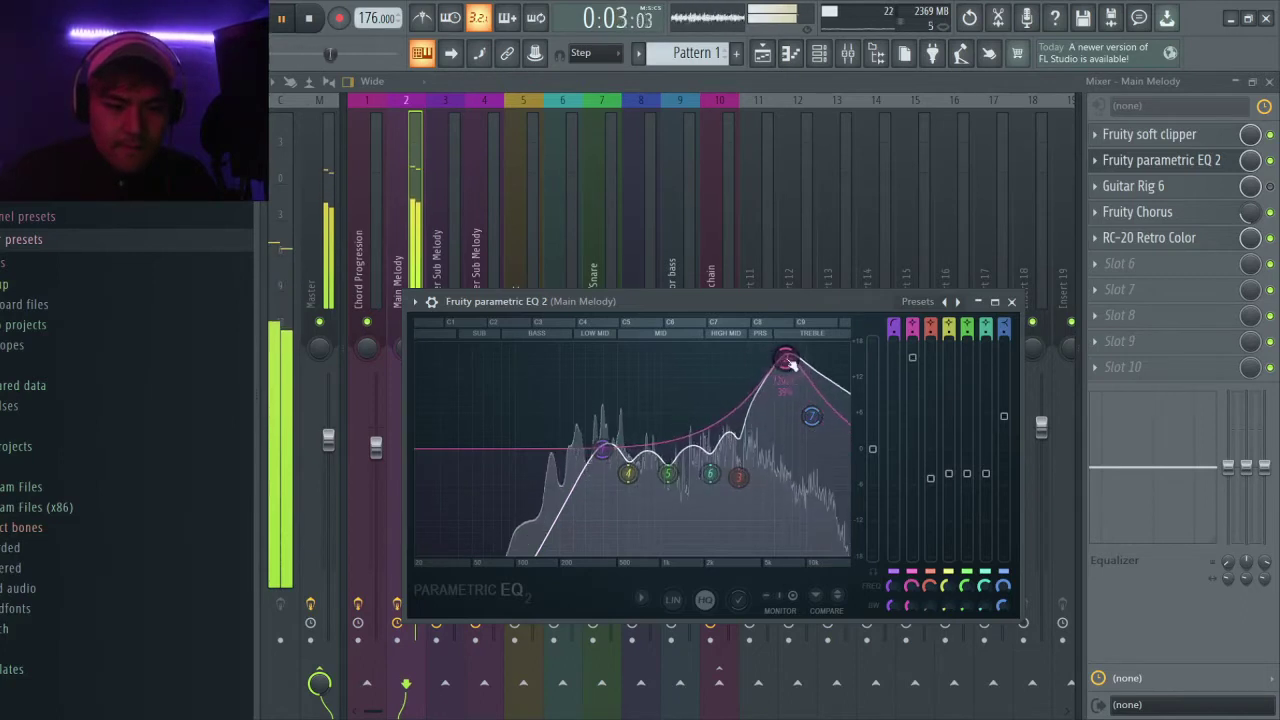
drag(786, 359, 795, 388)
click(1012, 302)
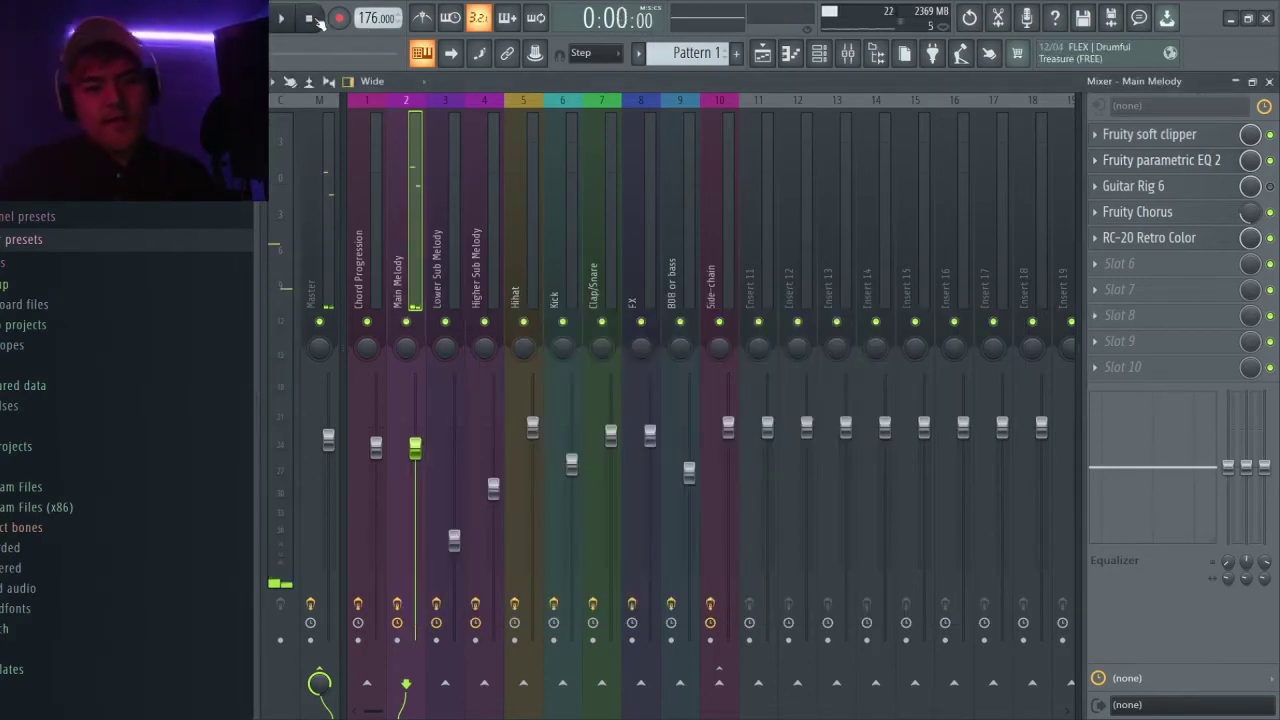
Step: Fill Filtered Hihat 2 on every second step and add a Cream Clap hit in the channel rack
click(849, 54)
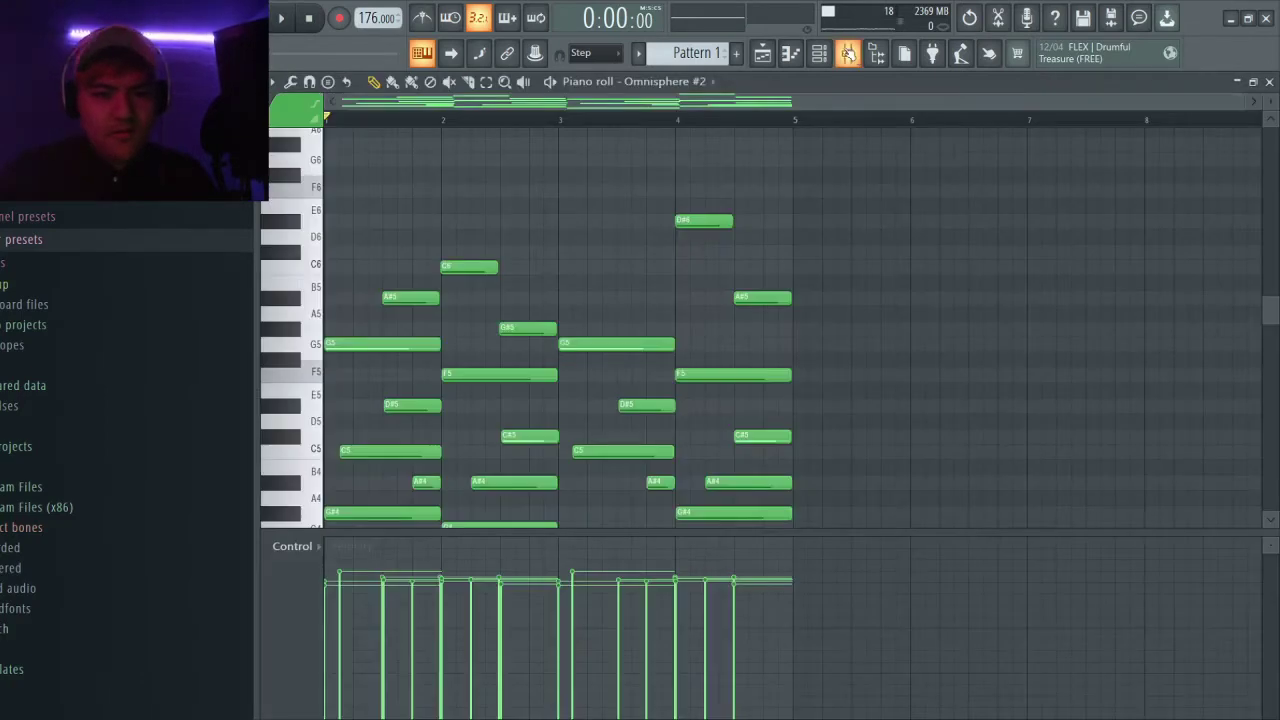
click(819, 54)
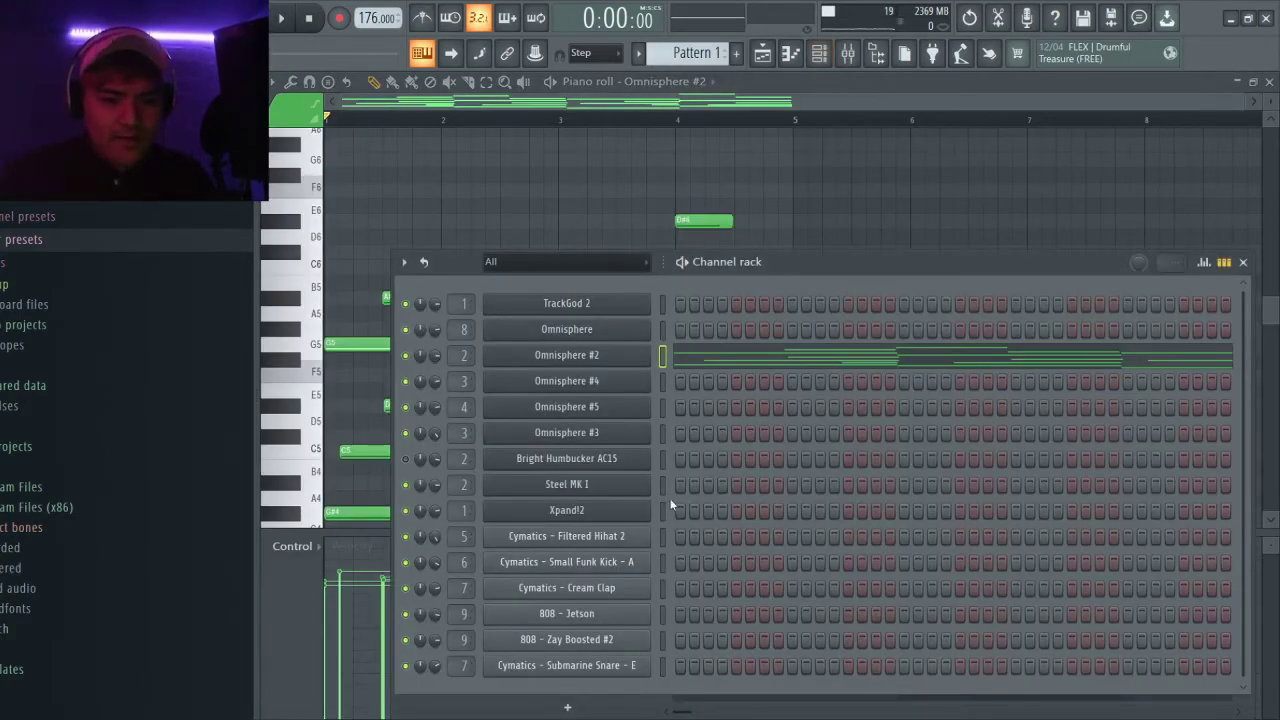
right_click(594, 543)
click(861, 538)
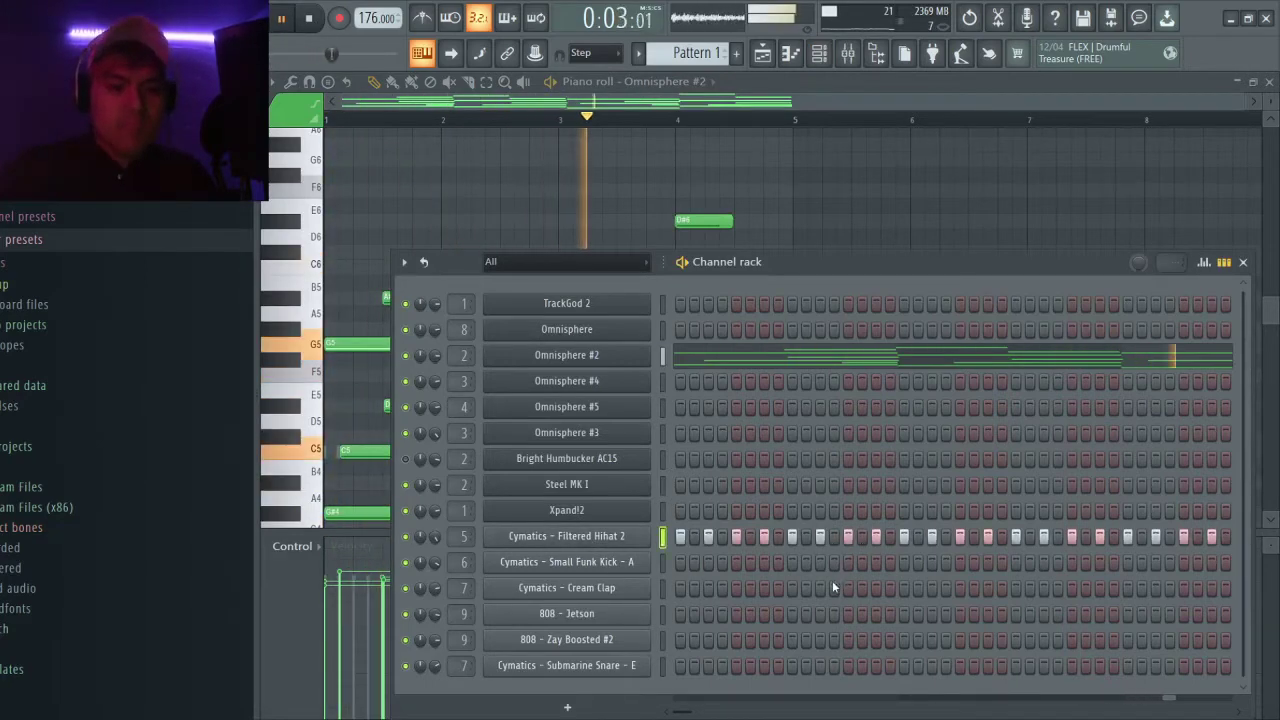
click(1014, 590)
scroll(936, 635, right, 2)
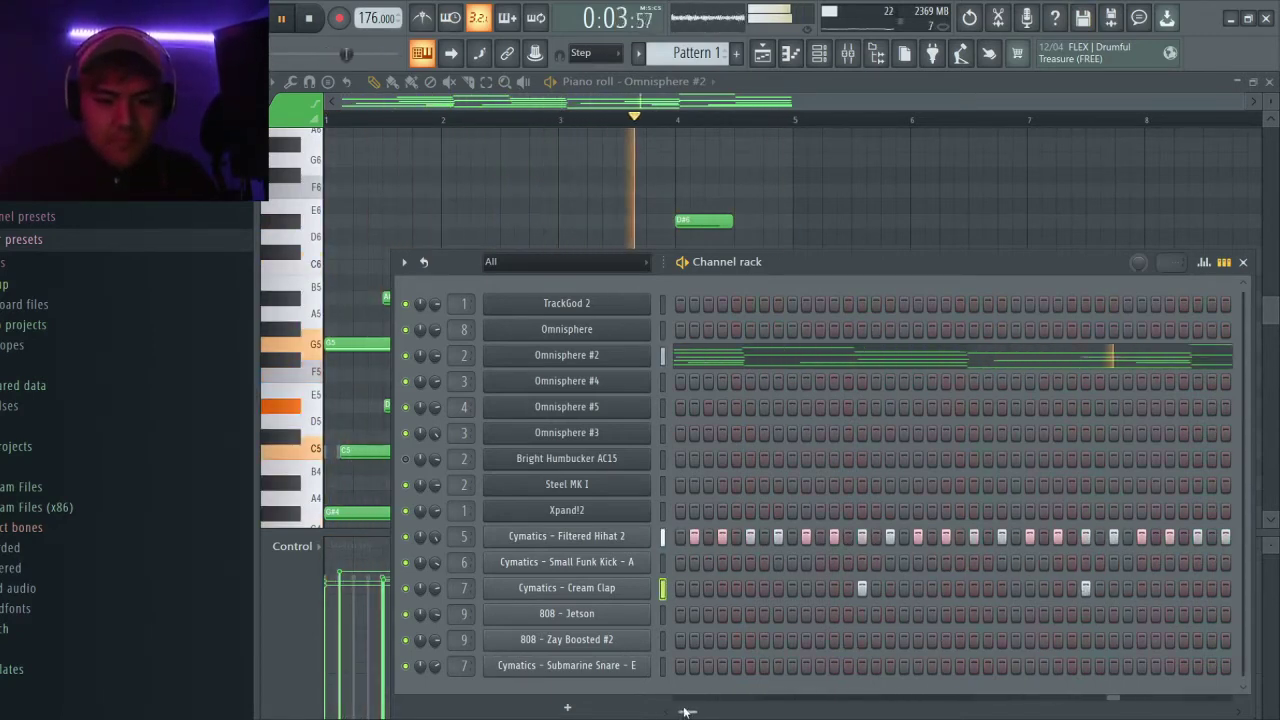
scroll(1218, 602, left, 4)
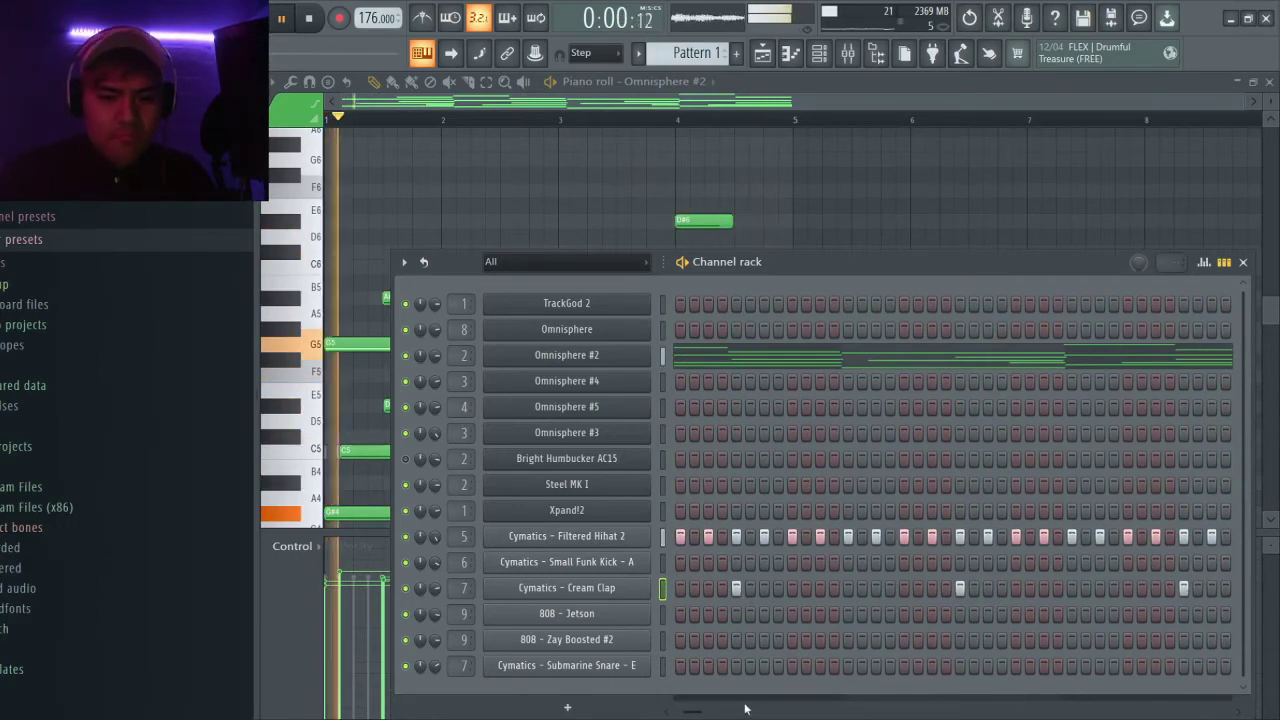
scroll(656, 666, left, 4)
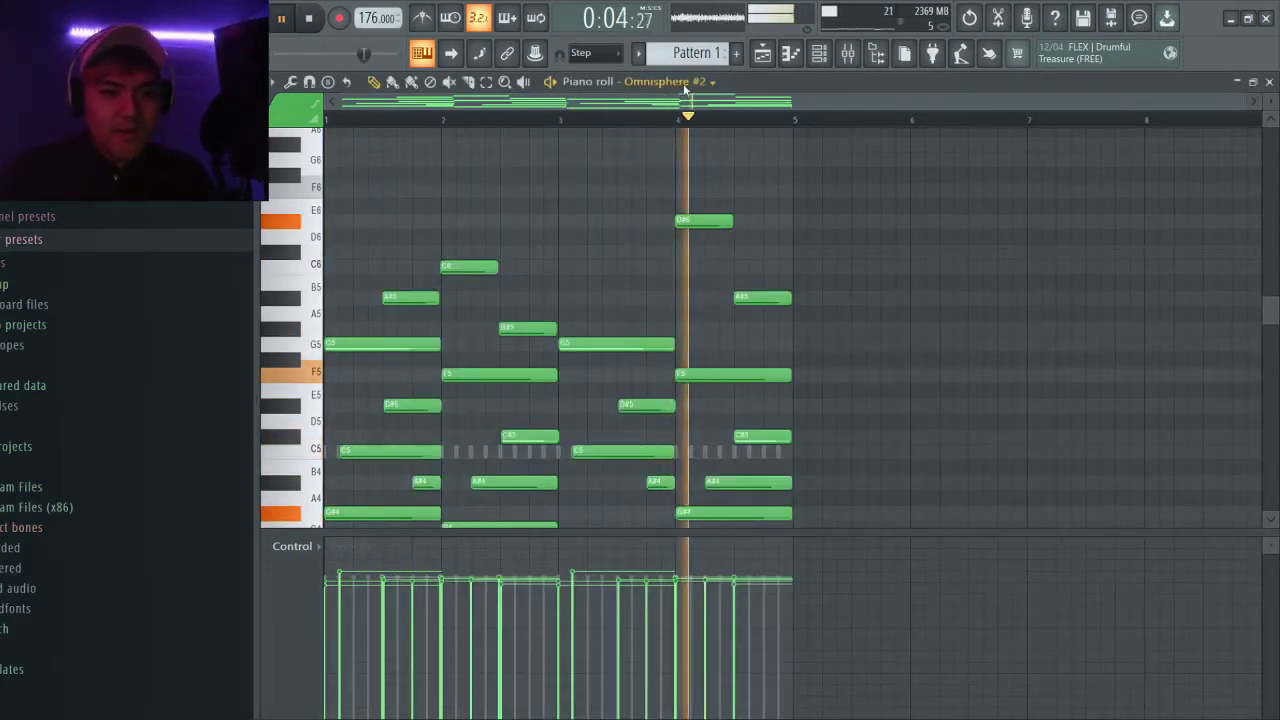
Step: Switch the piano roll from Omnisphere #2 to the empty 808 - Jetson channel
click(680, 80)
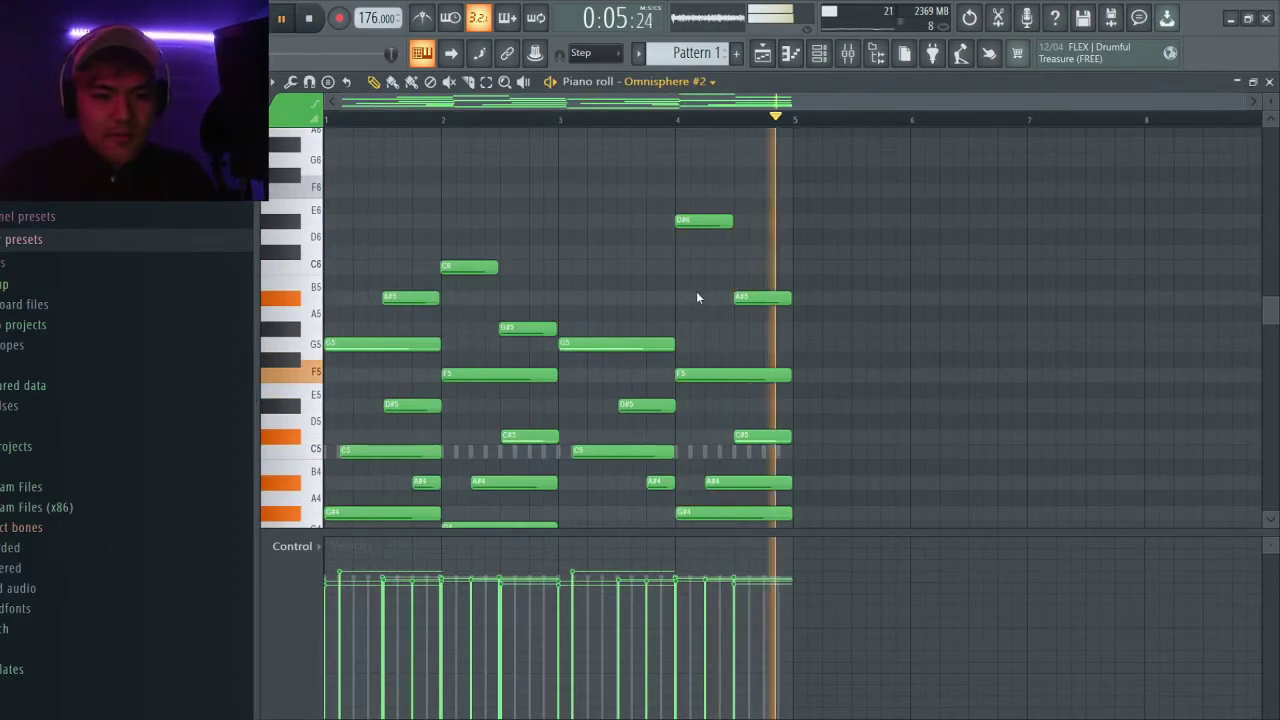
key(Down)
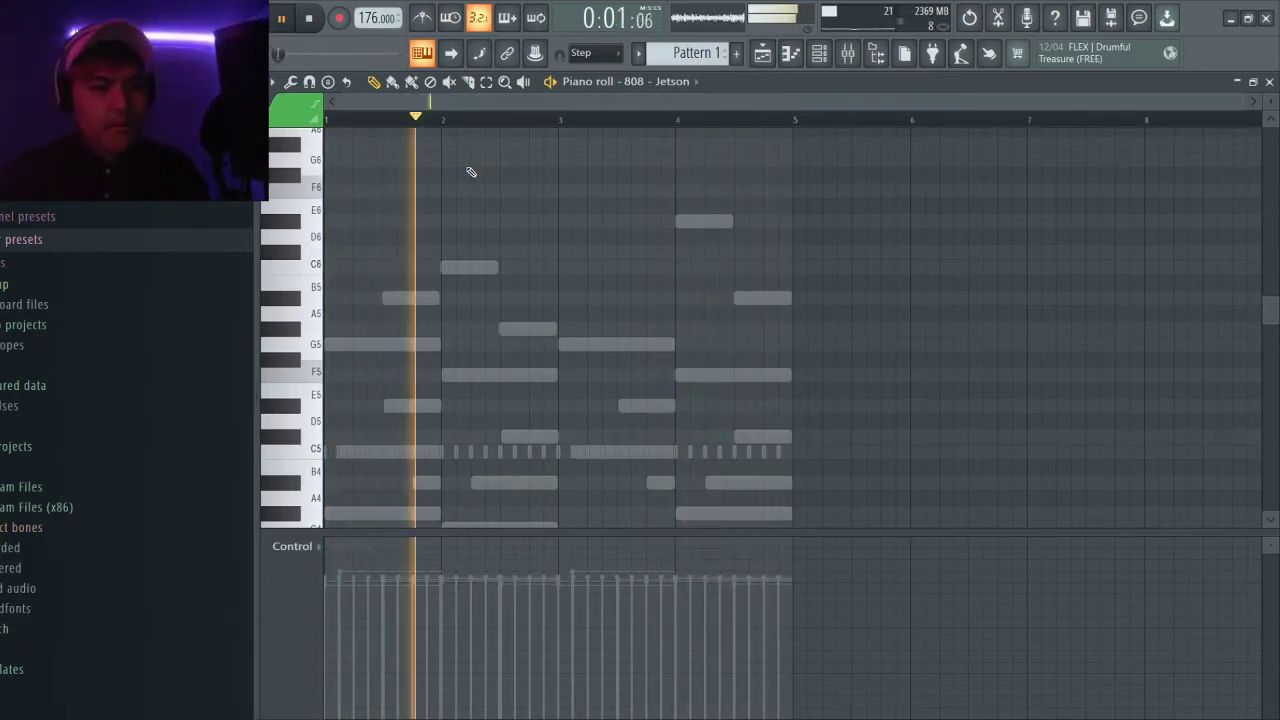
Step: Record two F5 and four C#5 808 notes into 808 - Jetson during playback
click(310, 18)
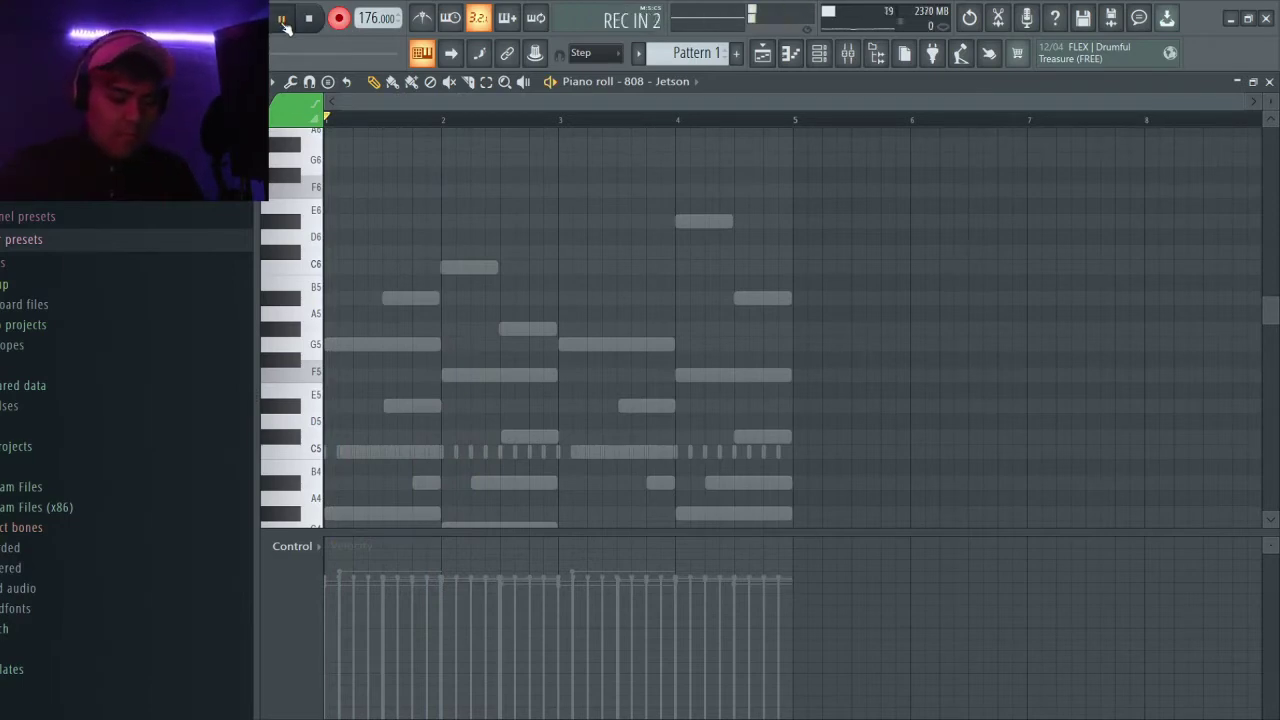
key(v)
key(s)
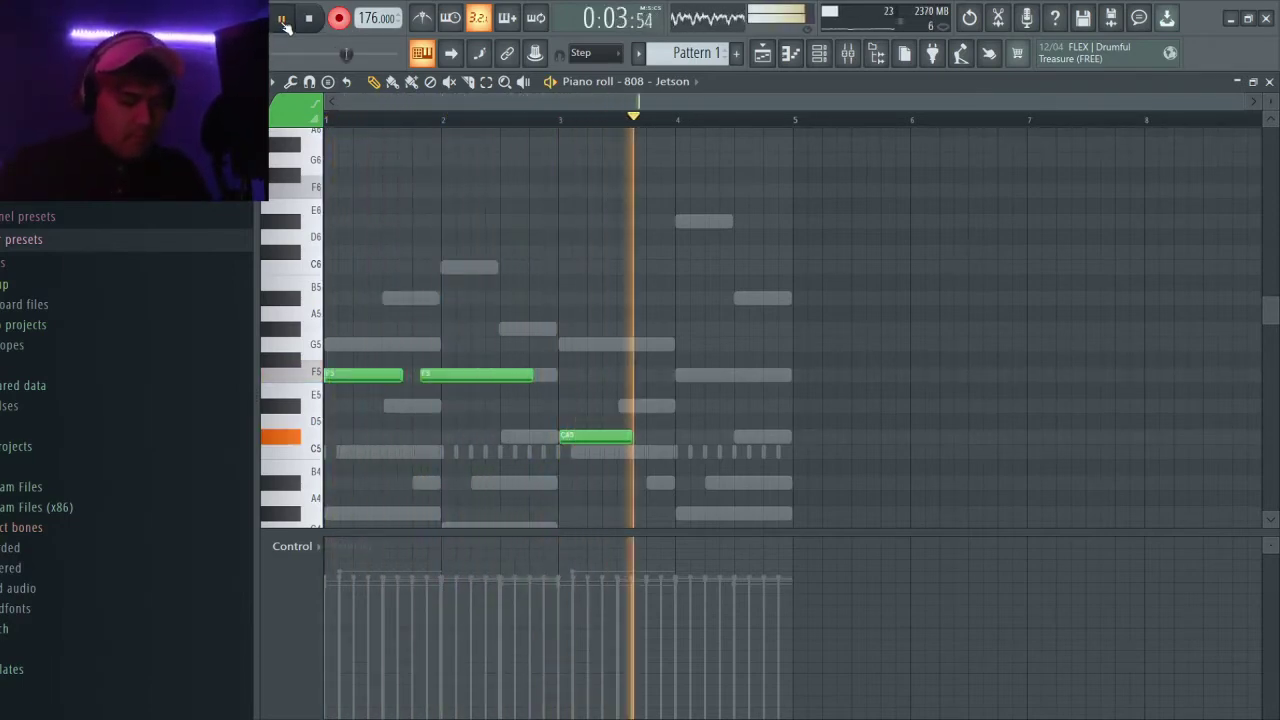
key(s)
key(s)
key(s)
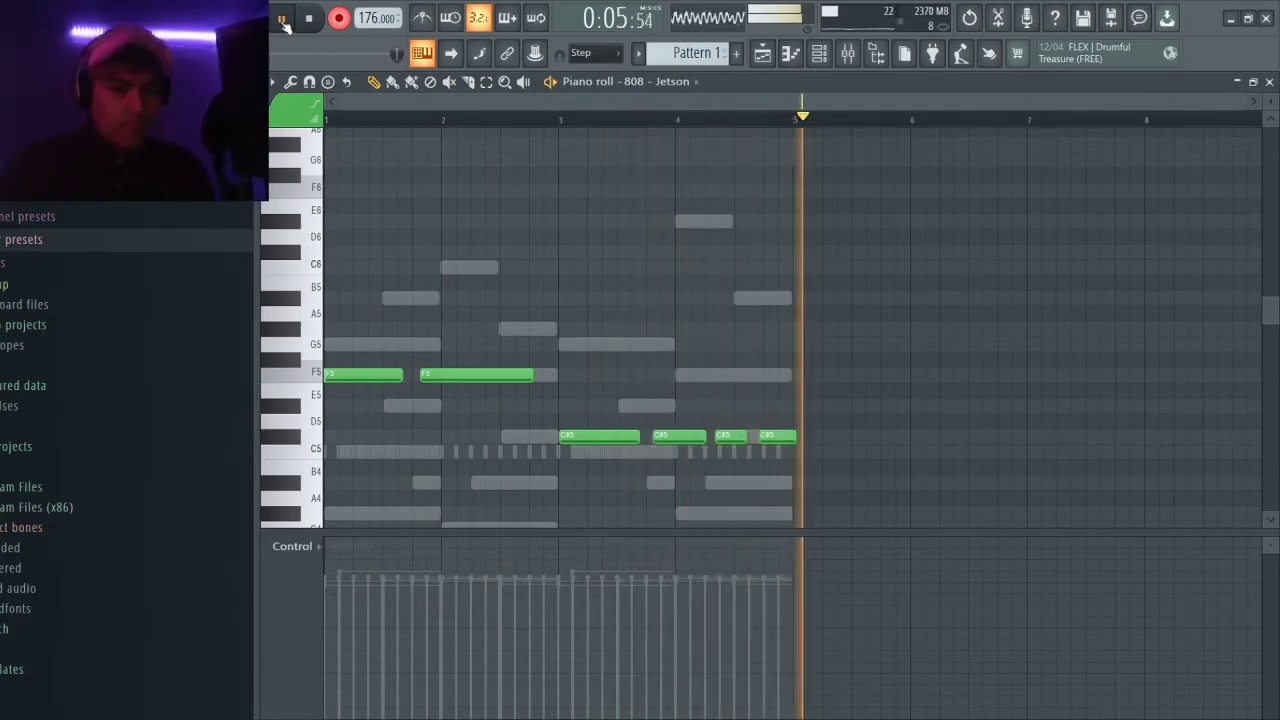
click(310, 18)
Step: Select all six recorded 808 notes and play the pattern back
drag(798, 503, 100, 275)
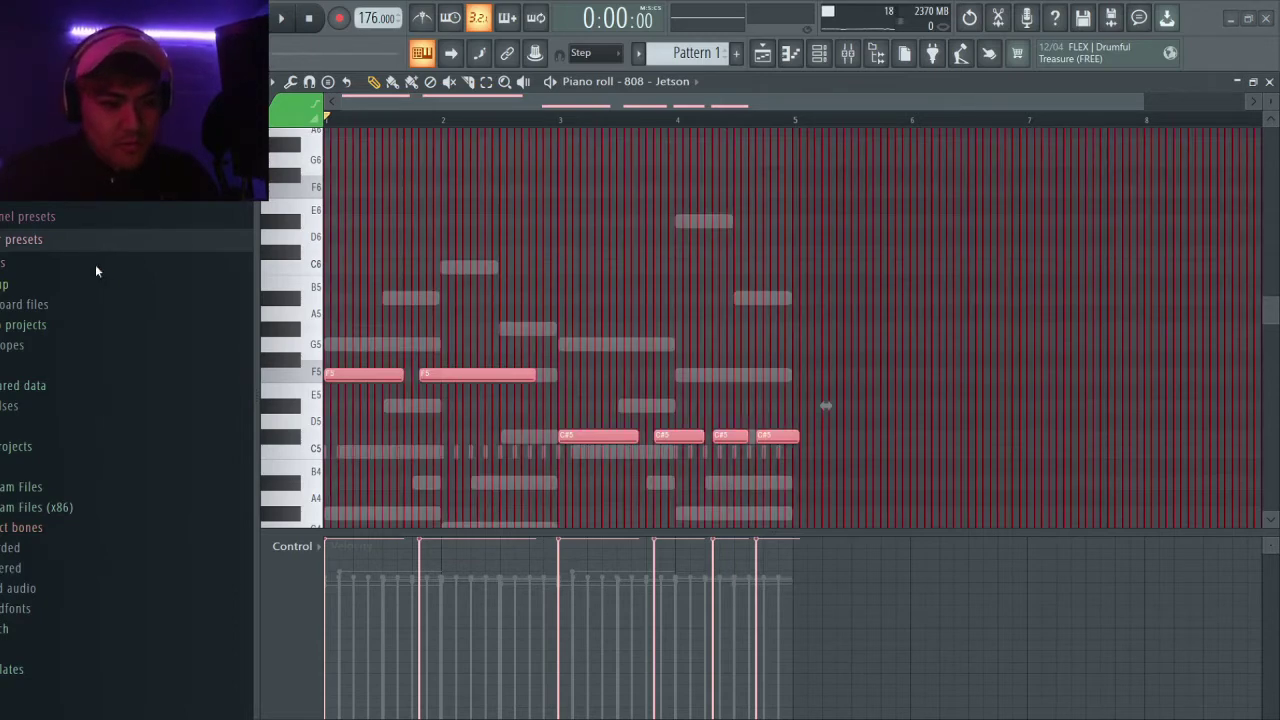
scroll(800, 455, up, 5)
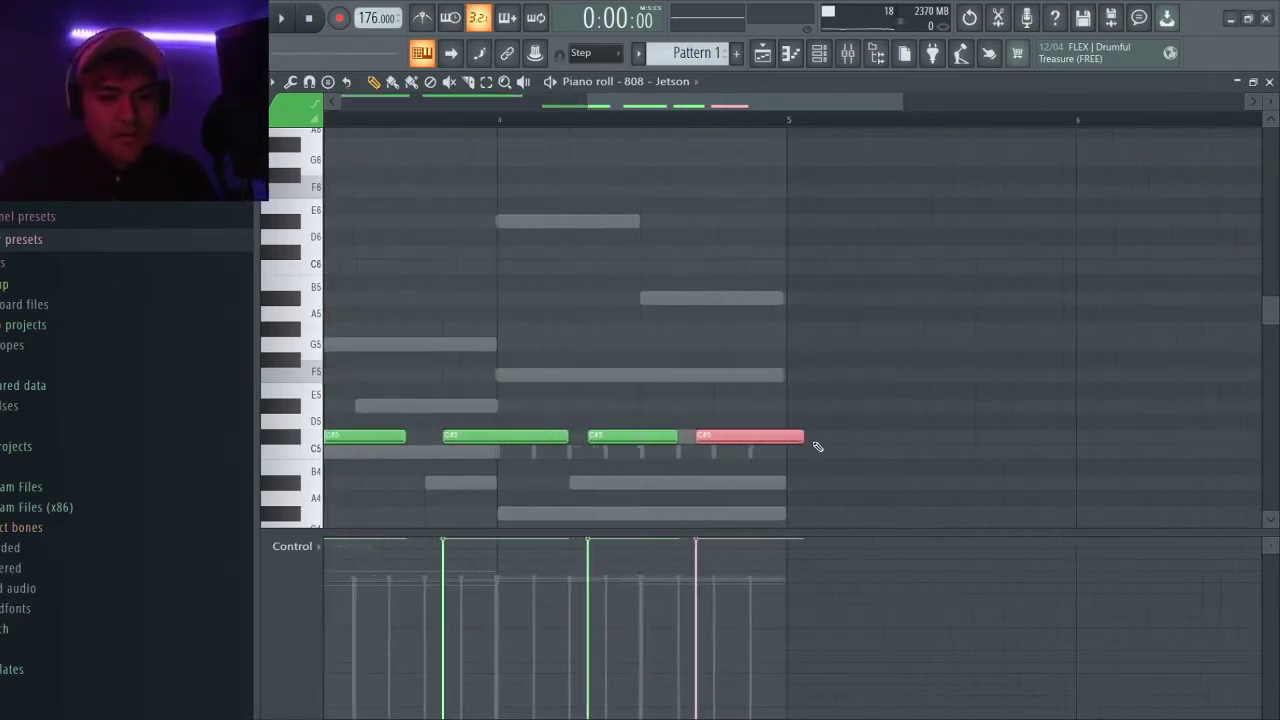
scroll(645, 418, down, 3)
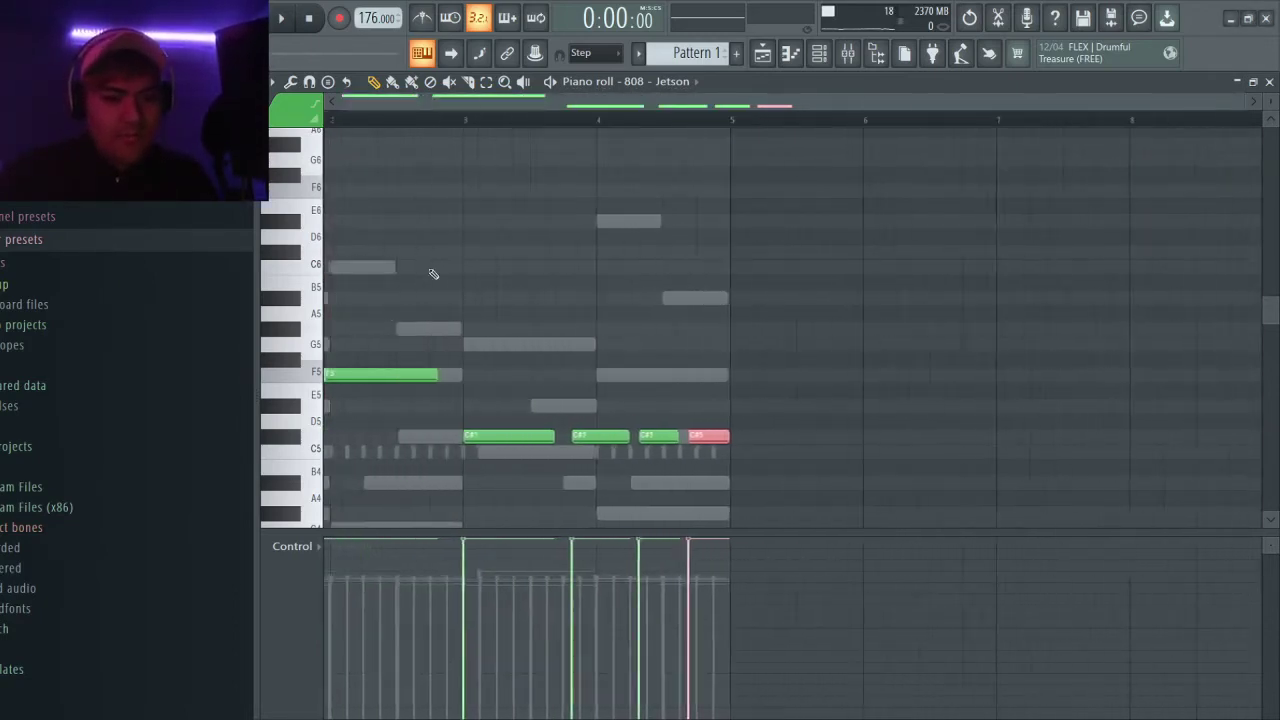
scroll(466, 291, down, 1)
scroll(448, 404, up, 1)
scroll(391, 434, down, 1)
drag(772, 478, 320, 288)
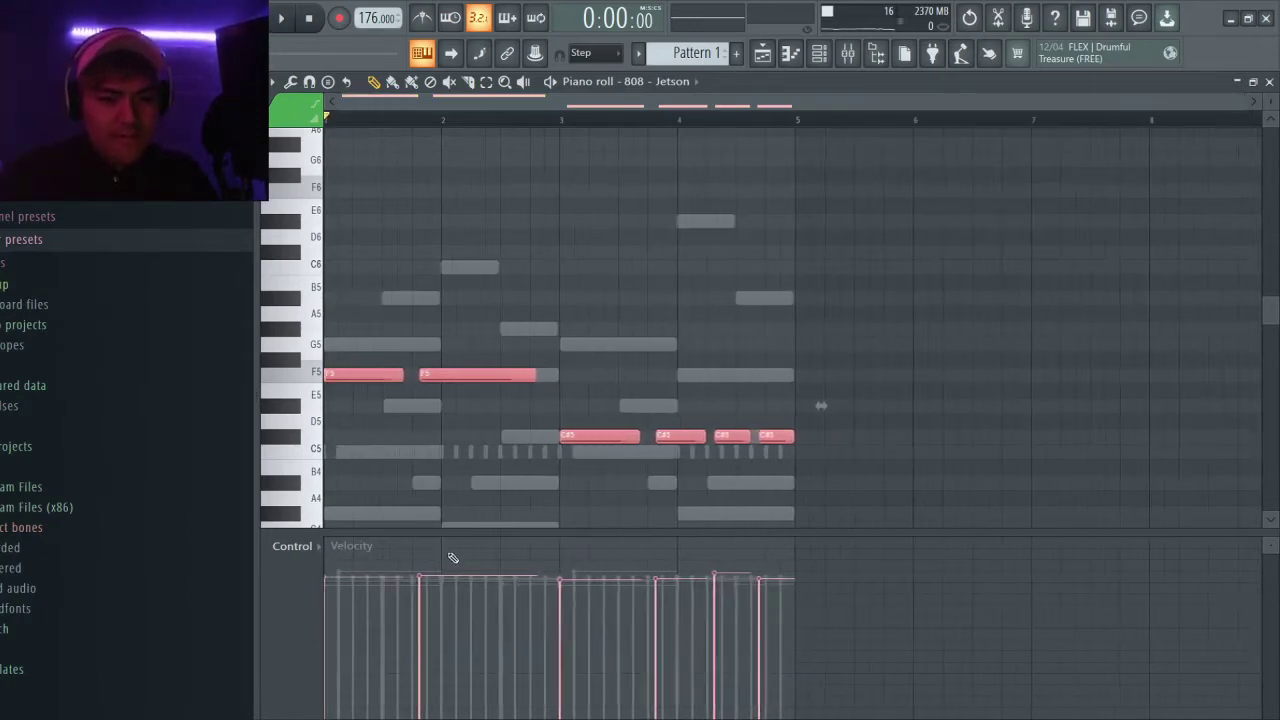
key(space)
scroll(380, 400, up, 5)
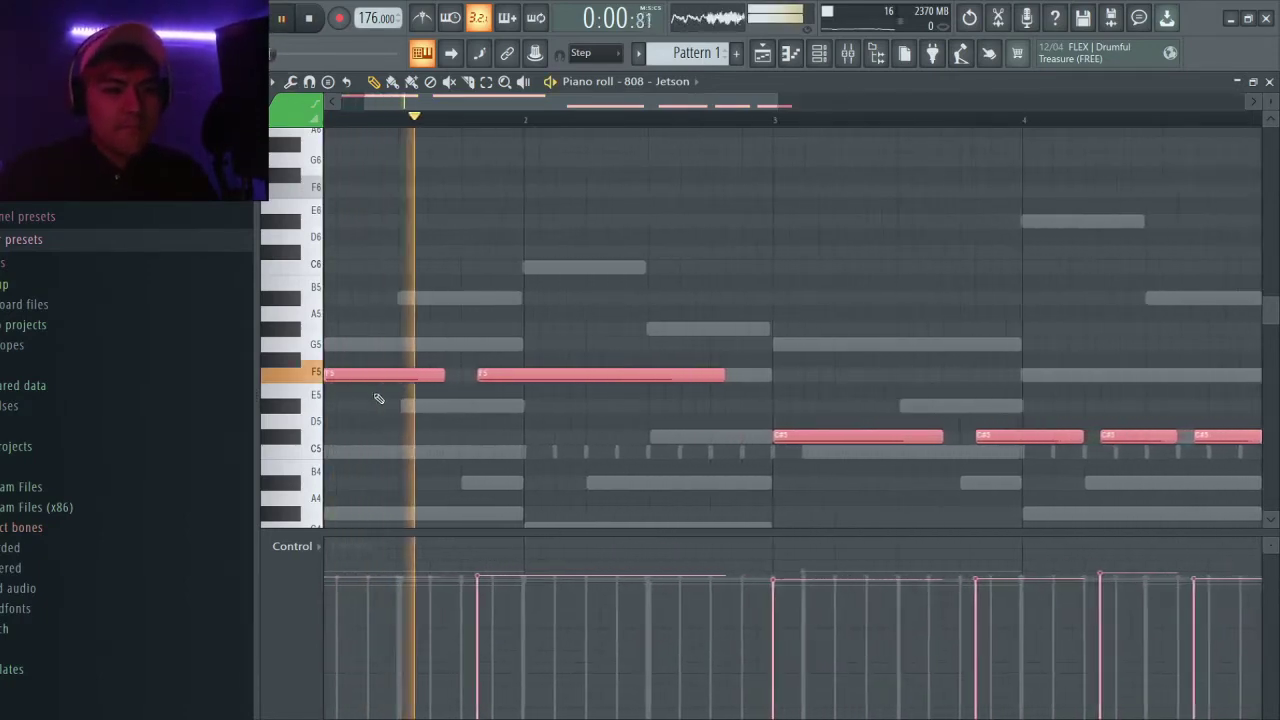
Step: Delete a stray note, then move the long F5 note slightly earlier and shorten it
click(540, 450)
right_click(548, 450)
drag(562, 375, 527, 371)
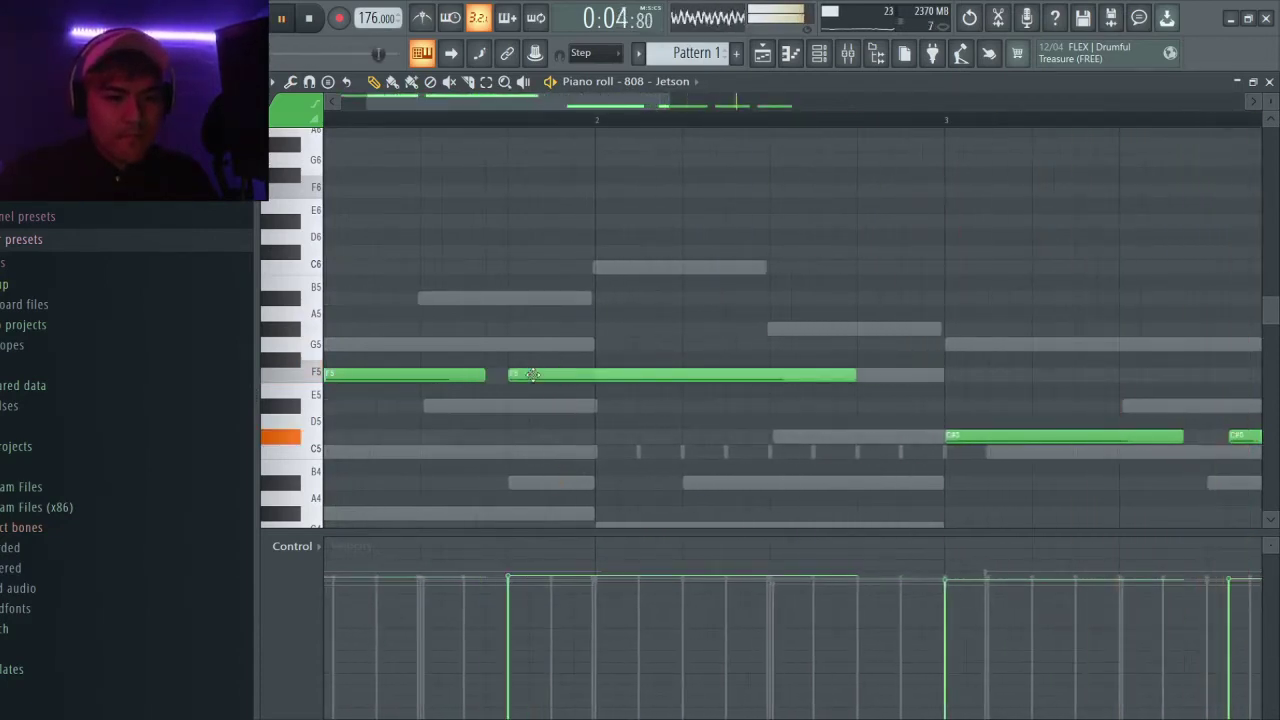
scroll(530, 390, down, 4)
scroll(502, 418, up, 2)
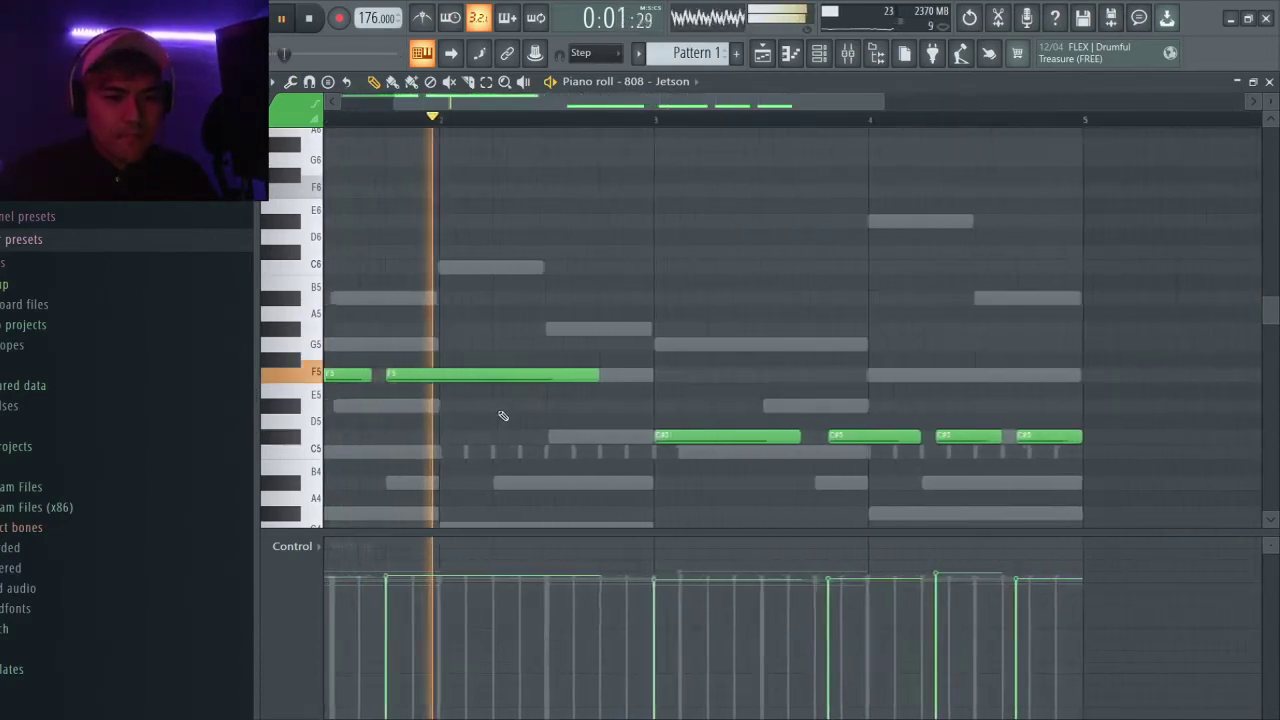
drag(600, 375, 530, 375)
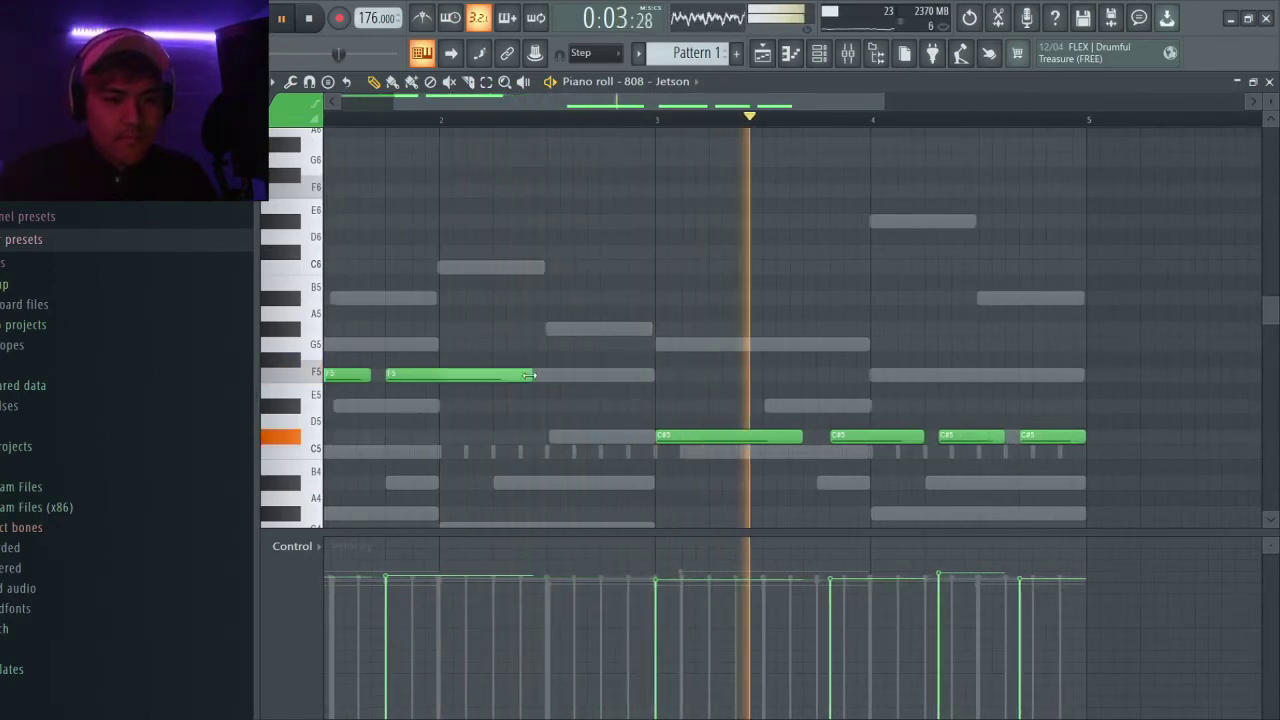
scroll(860, 432, up, 4)
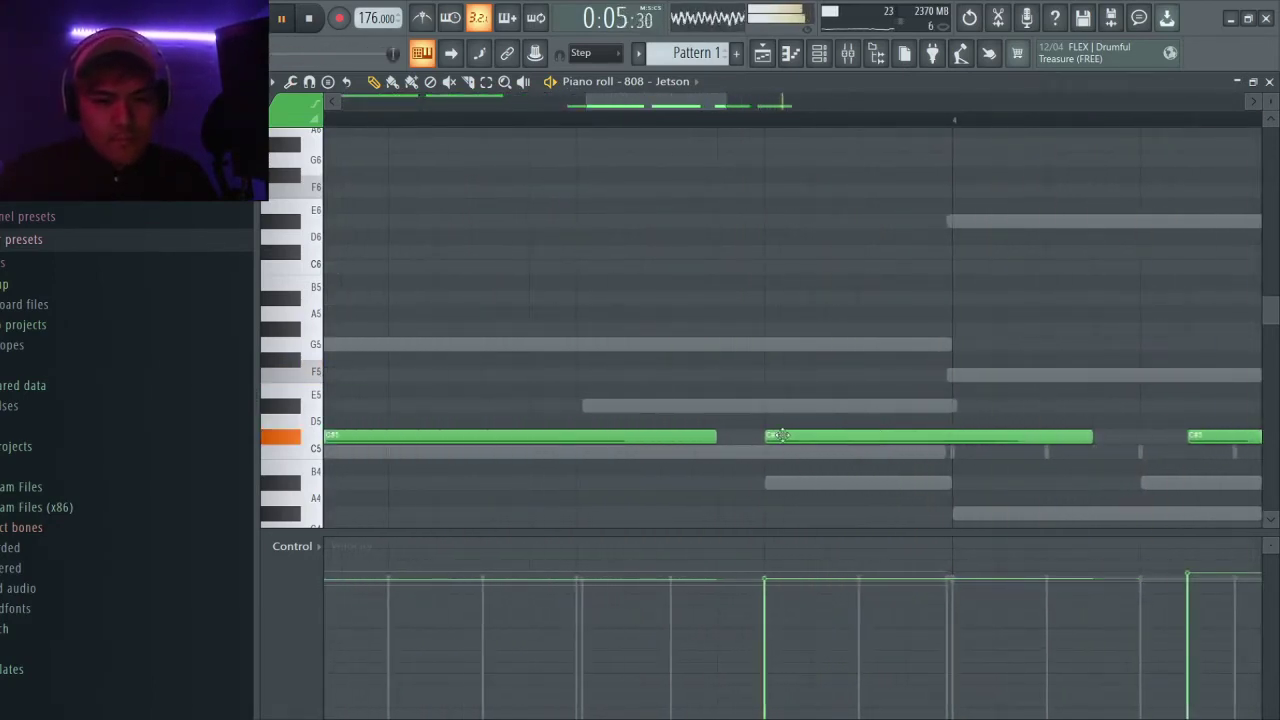
scroll(779, 435, down, 3)
scroll(900, 450, up, 4)
scroll(818, 435, down, 3)
scroll(829, 480, down, 3)
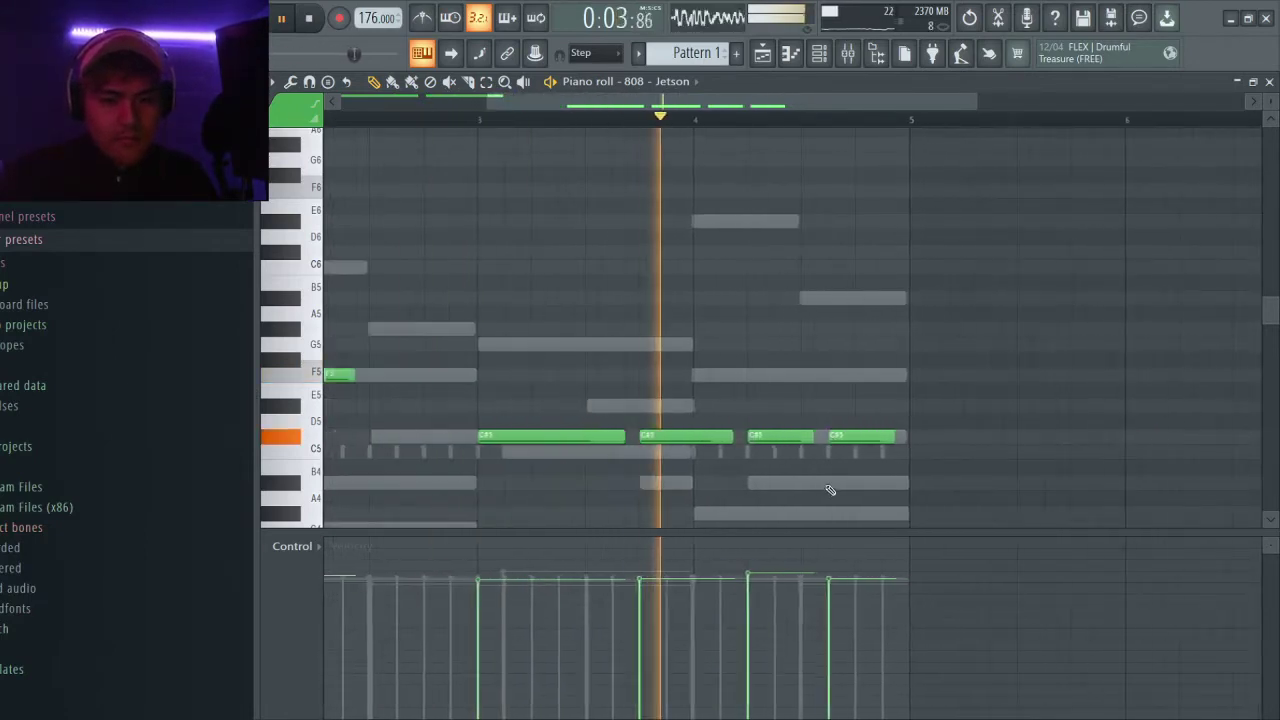
scroll(829, 491, down, 2)
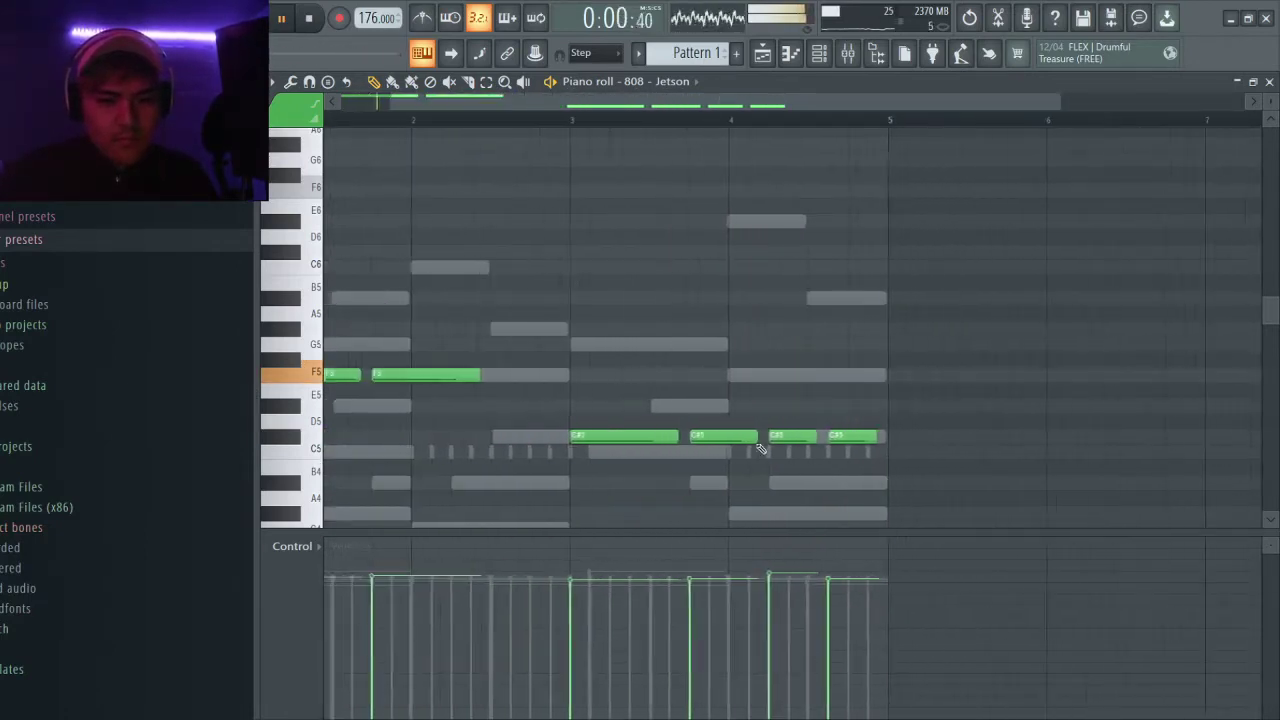
scroll(743, 444, down, 2)
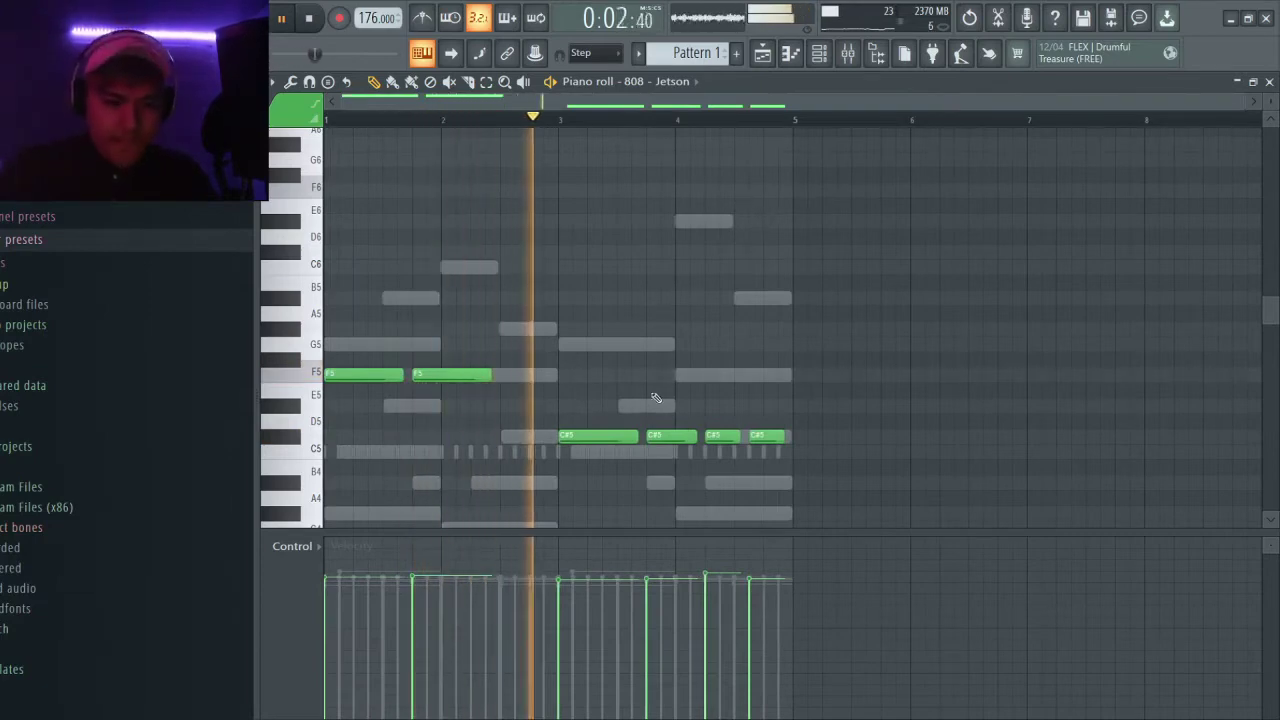
Step: Raise all six 808 notes one octave and delete an accidentally placed note
drag(790, 473, 172, 357)
key(ctrl+Up)
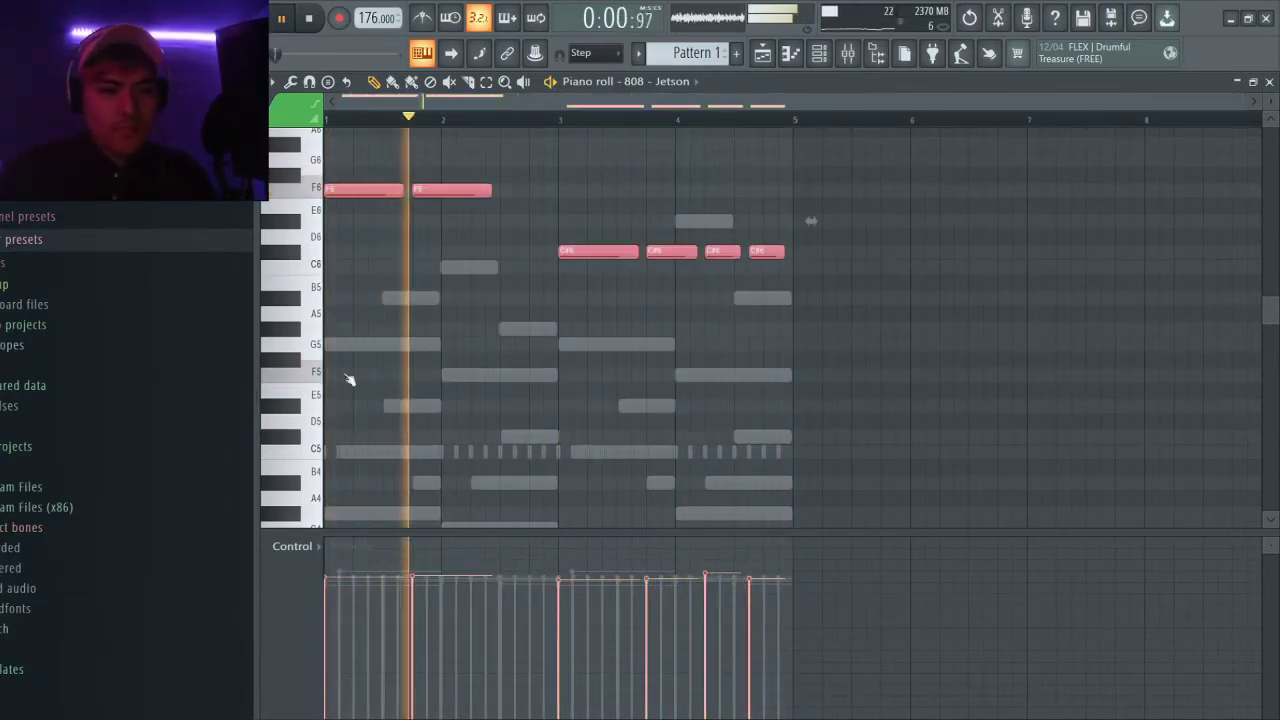
click(552, 296)
right_click(552, 296)
scroll(552, 306, up, 2)
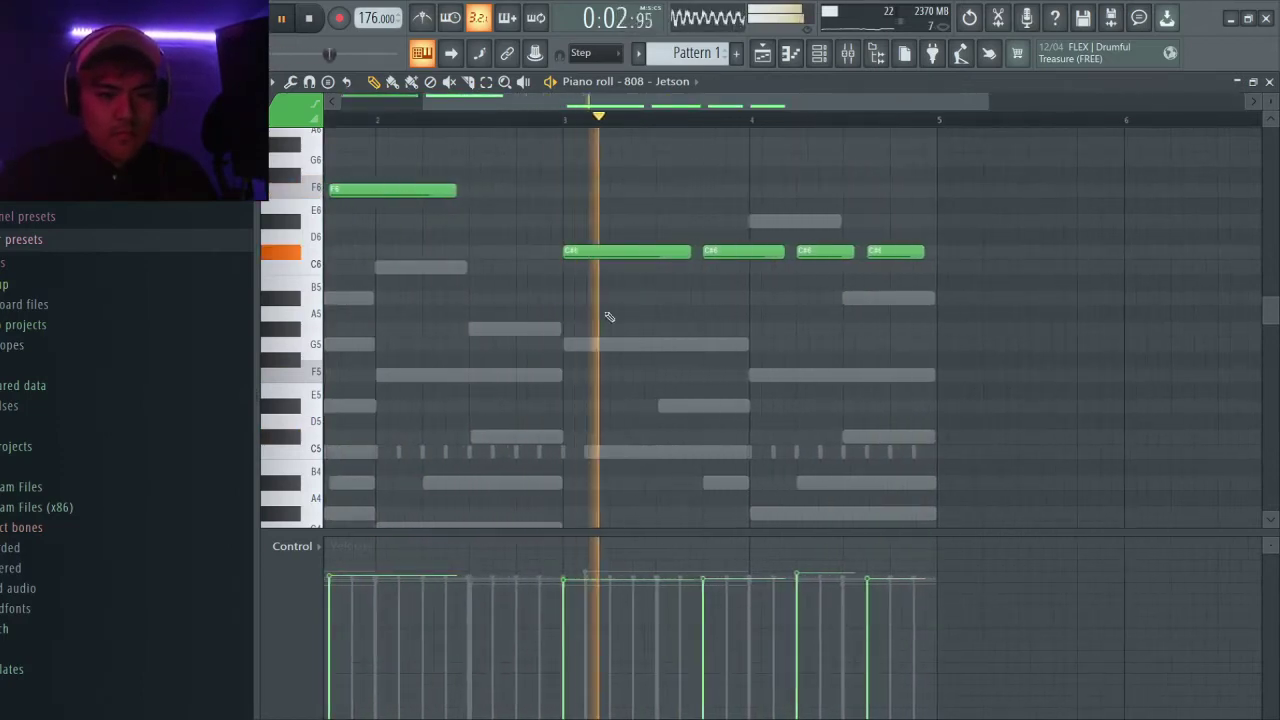
scroll(560, 257, up, 3)
Step: Select the four C#6 notes, then raise one C6 note up to E6
drag(886, 294, 548, 283)
scroll(552, 295, down, 4)
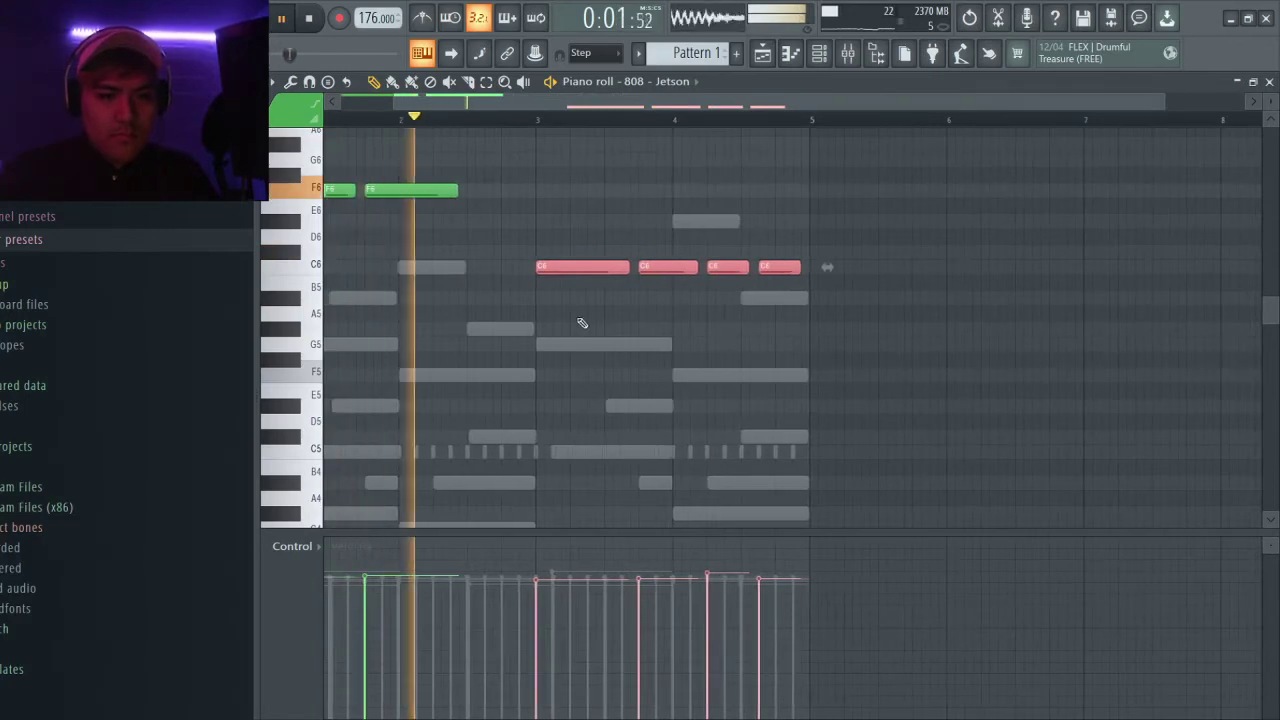
scroll(552, 314, up, 3)
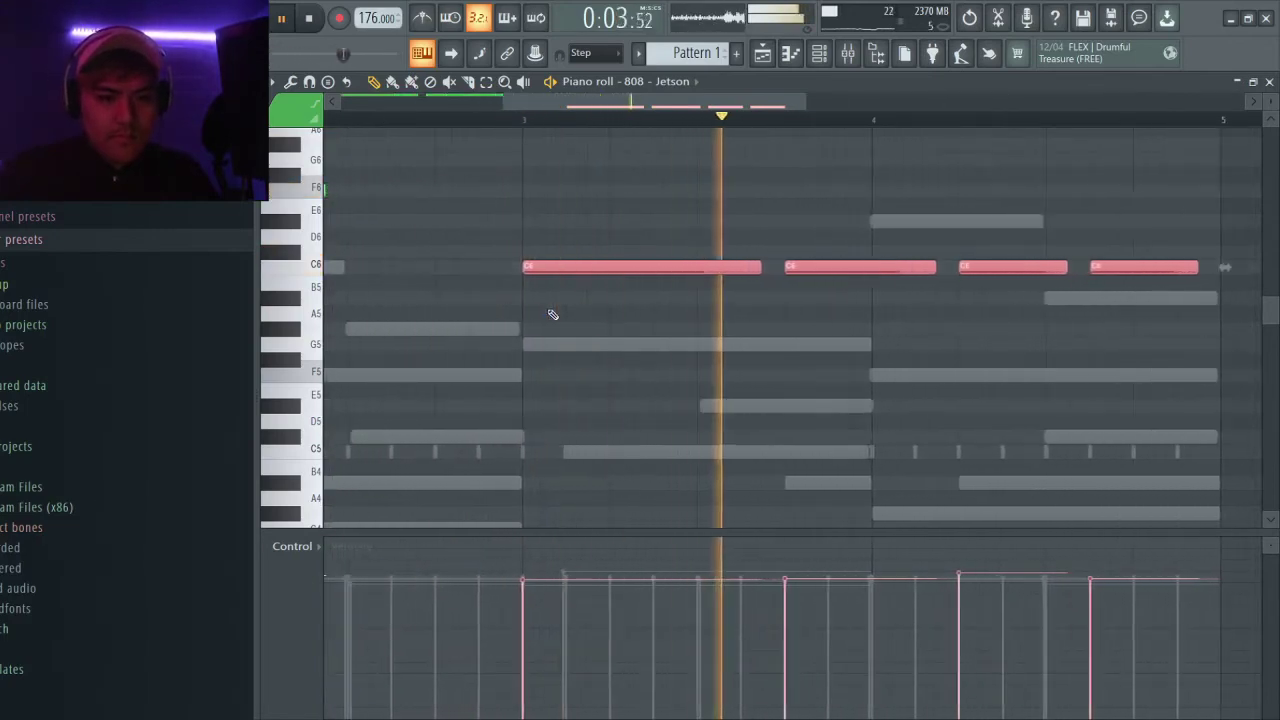
scroll(552, 315, down, 2)
scroll(552, 314, down, 2)
click(706, 294)
scroll(706, 294, up, 4)
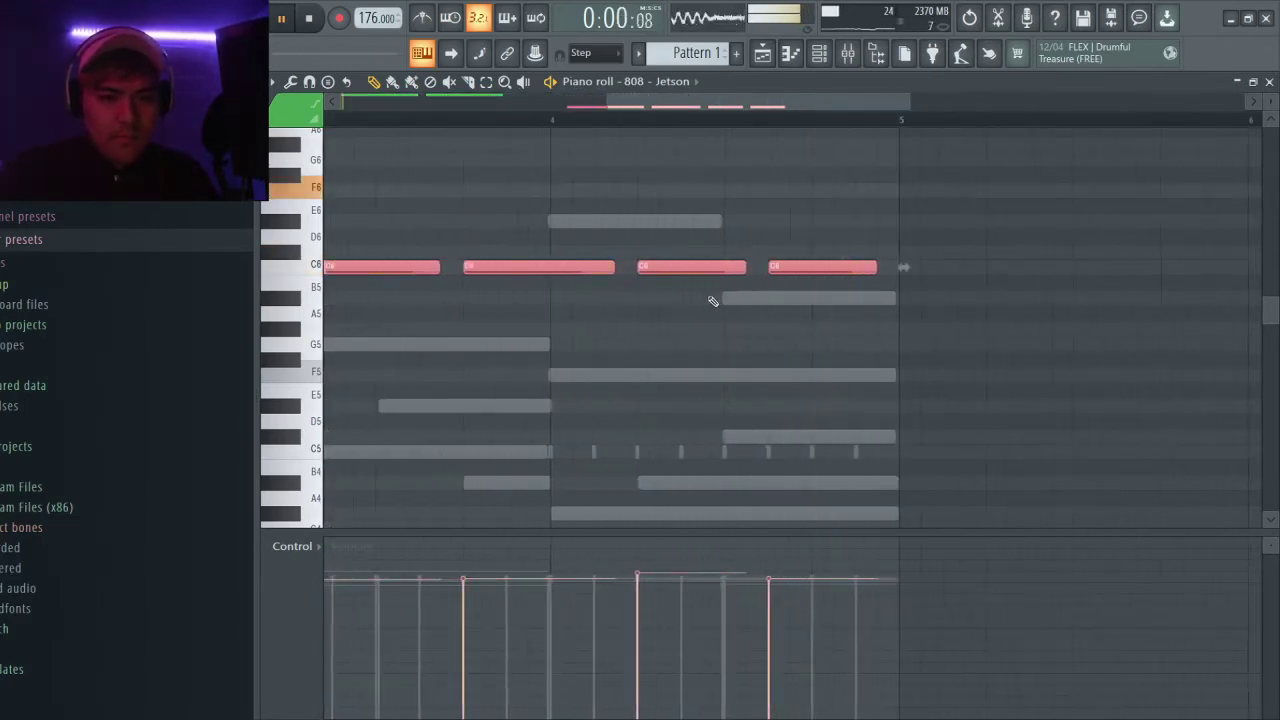
scroll(658, 290, up, 3)
drag(646, 264, 645, 238)
scroll(645, 238, down, 2)
scroll(645, 238, down, 3)
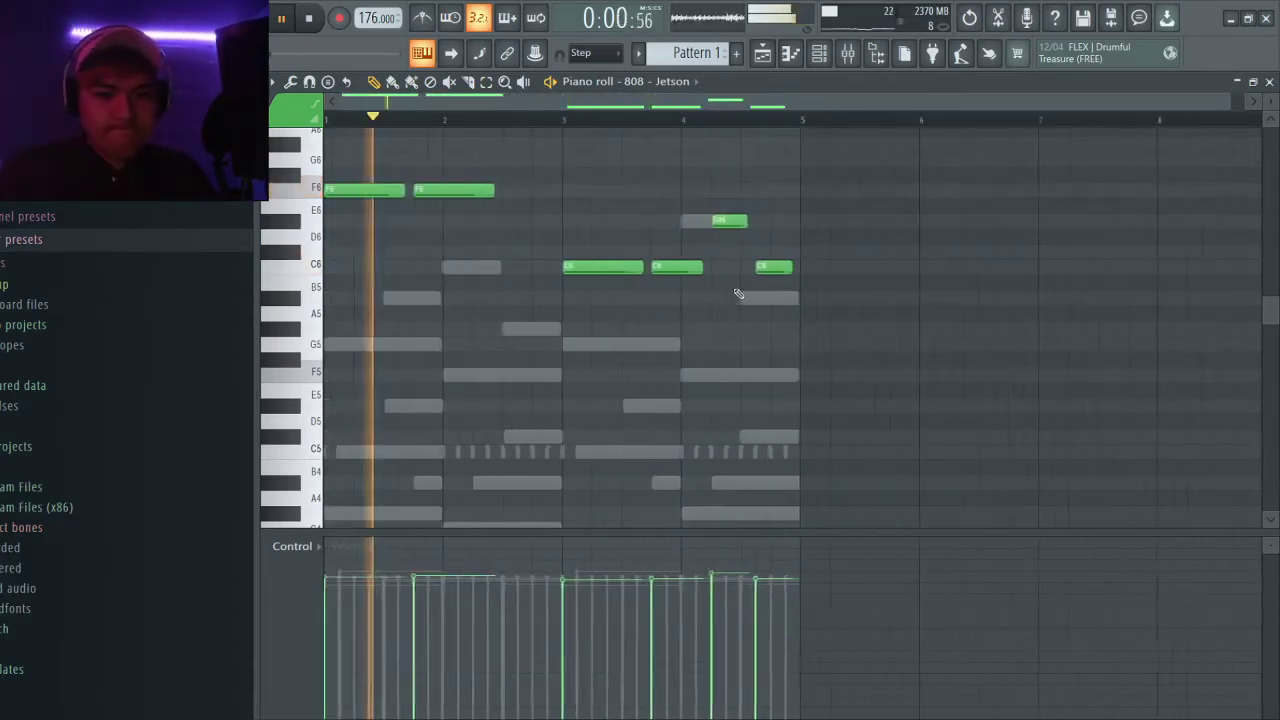
scroll(750, 295, up, 2)
scroll(791, 217, down, 2)
Step: Move every note in the 808 pattern down one octave
drag(814, 214, 651, 317)
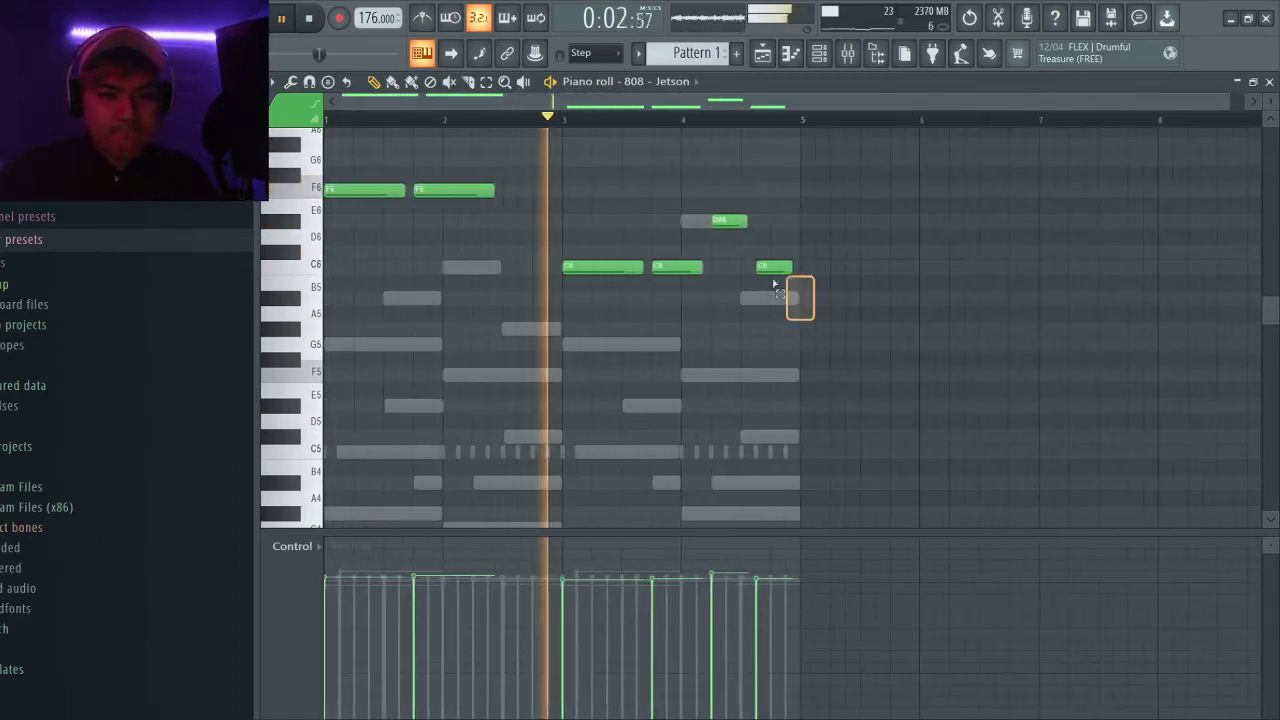
key(ctrl+a)
drag(818, 234, 818, 419)
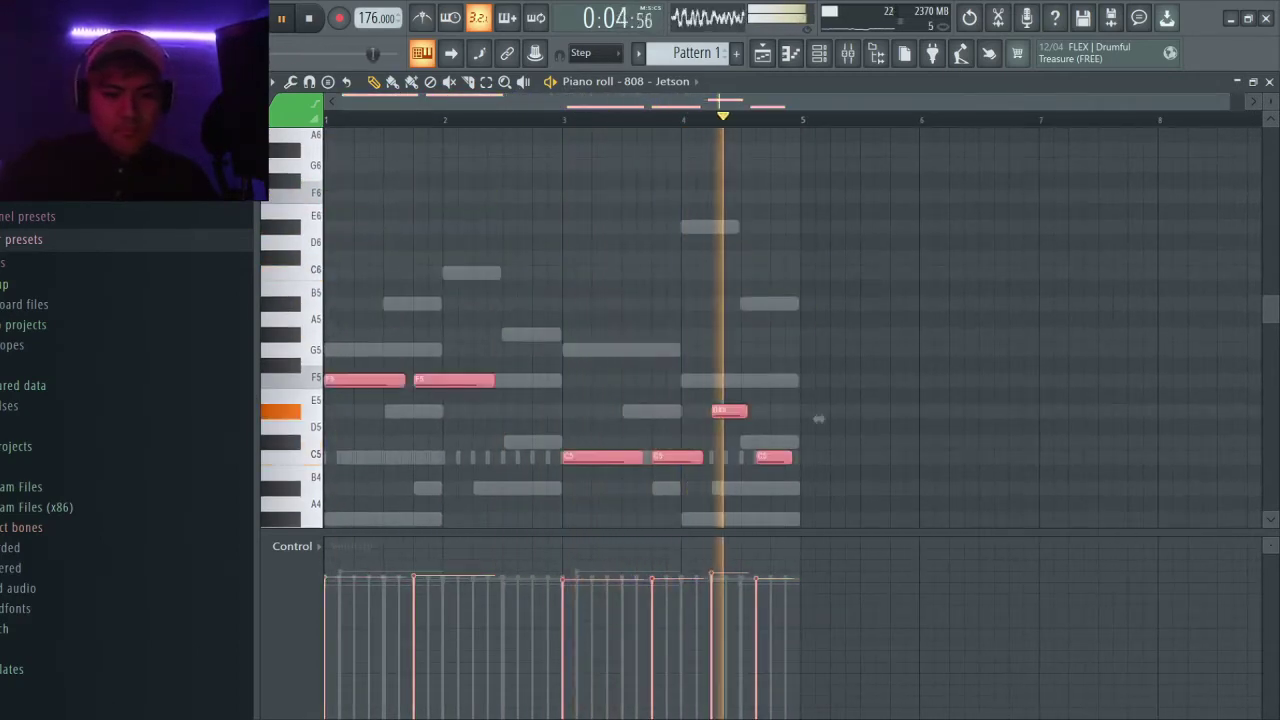
scroll(532, 384, up, 2)
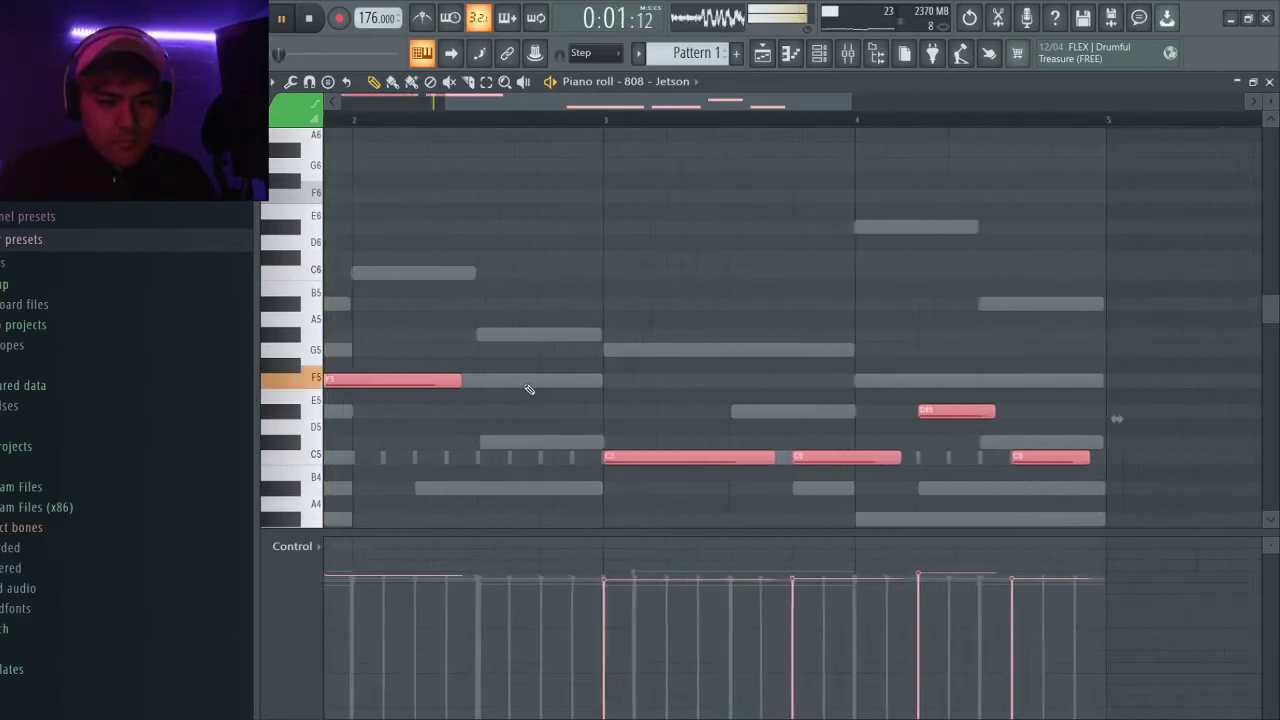
scroll(529, 389, down, 2)
scroll(531, 400, up, 2)
scroll(537, 428, down, 2)
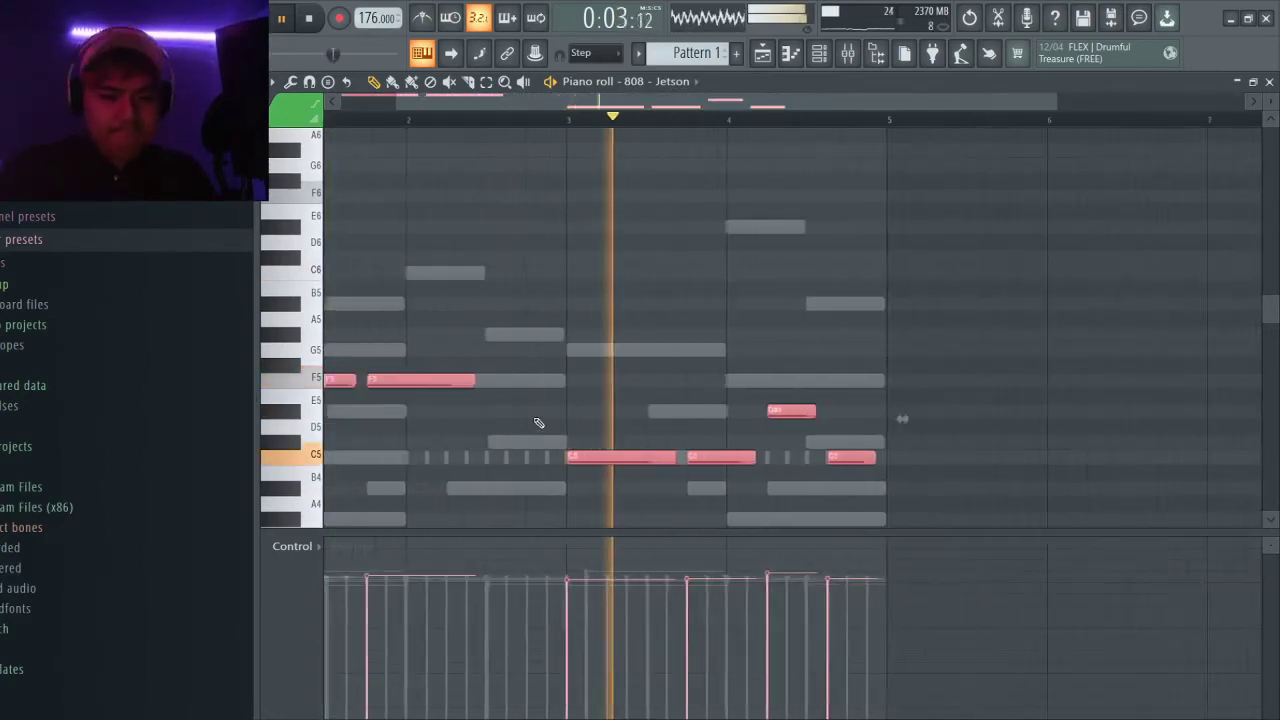
scroll(551, 394, up, 2)
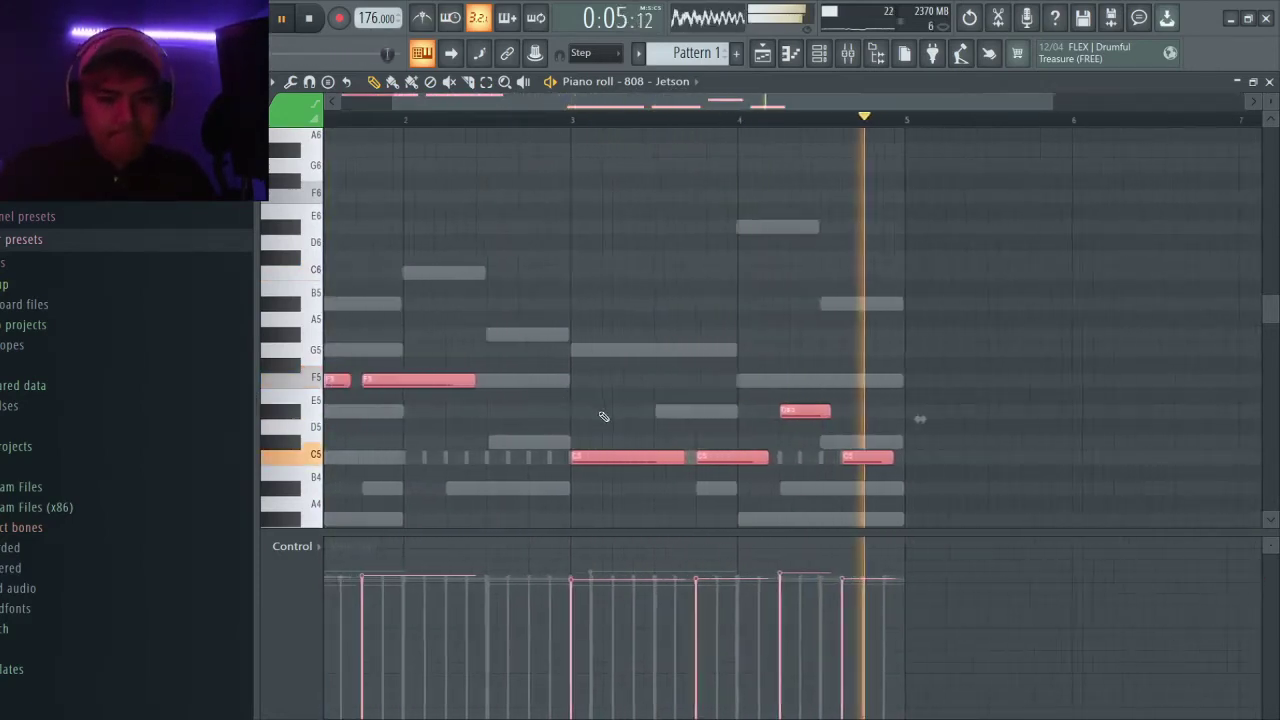
scroll(604, 440, down, 2)
Step: Select the single C5 note, then shift every note back up one octave
click(602, 457)
scroll(630, 459, up, 2)
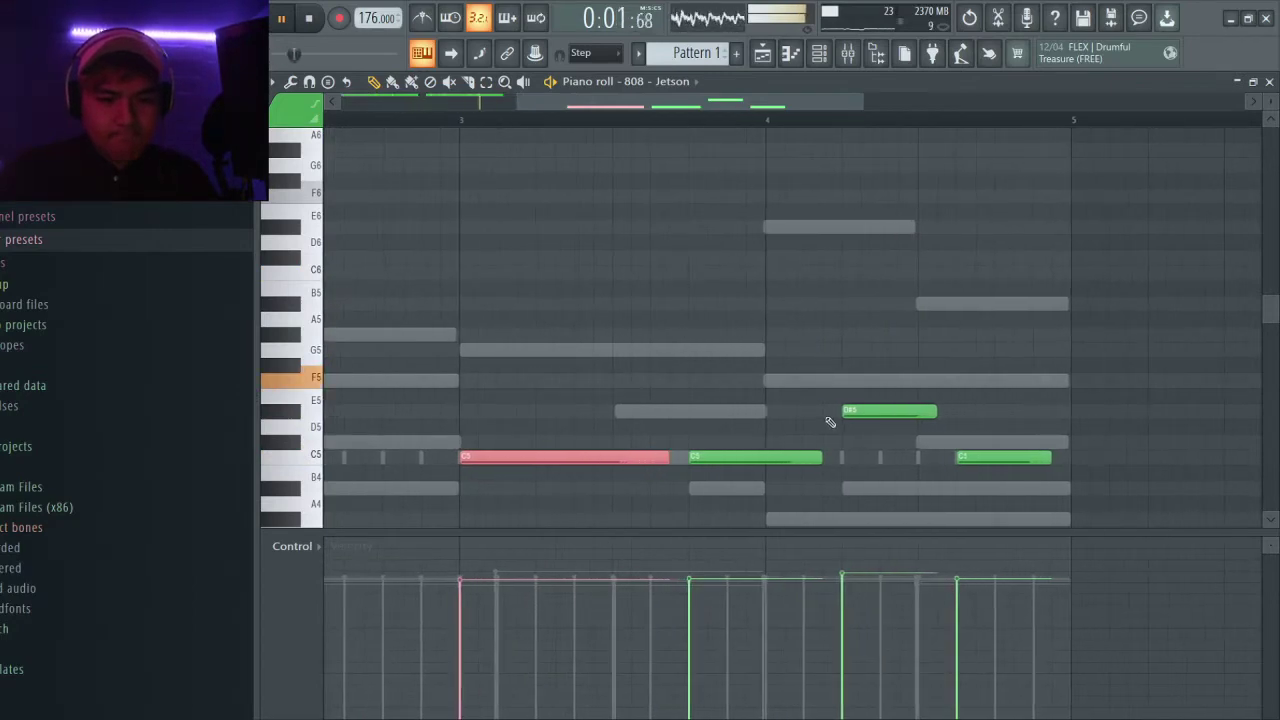
scroll(815, 460, down, 3)
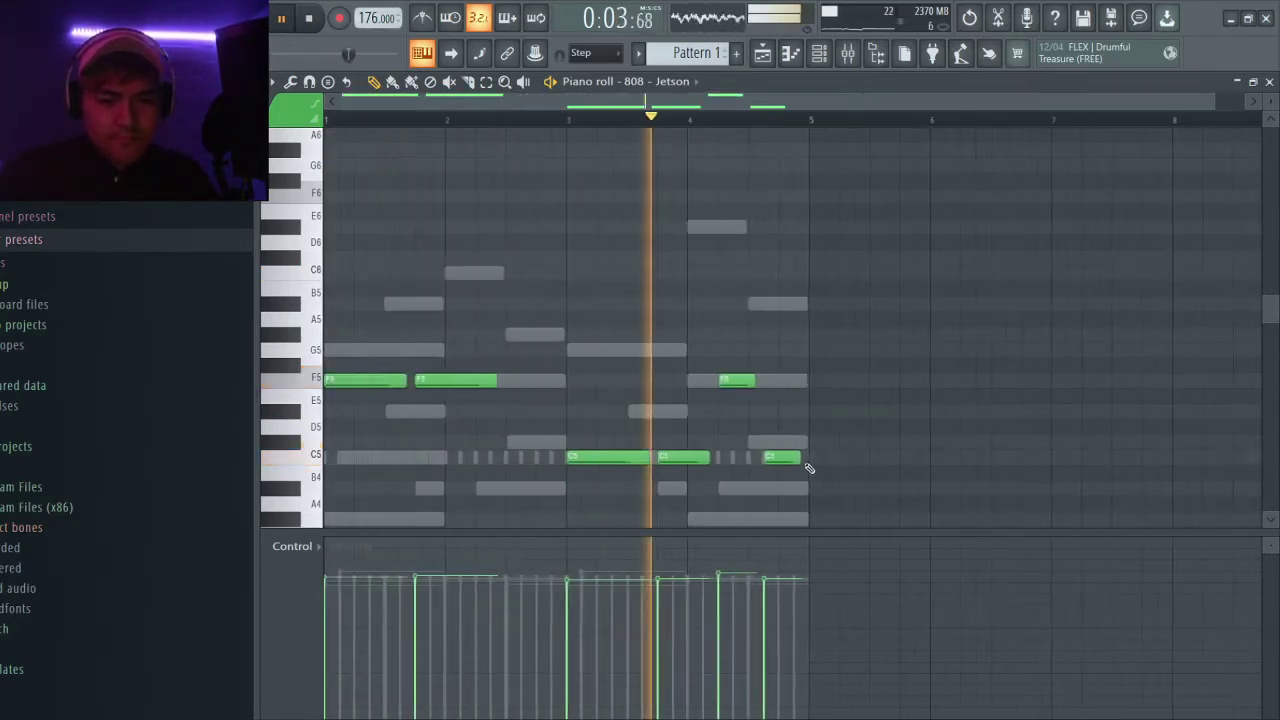
scroll(705, 480, up, 4)
scroll(735, 476, down, 3)
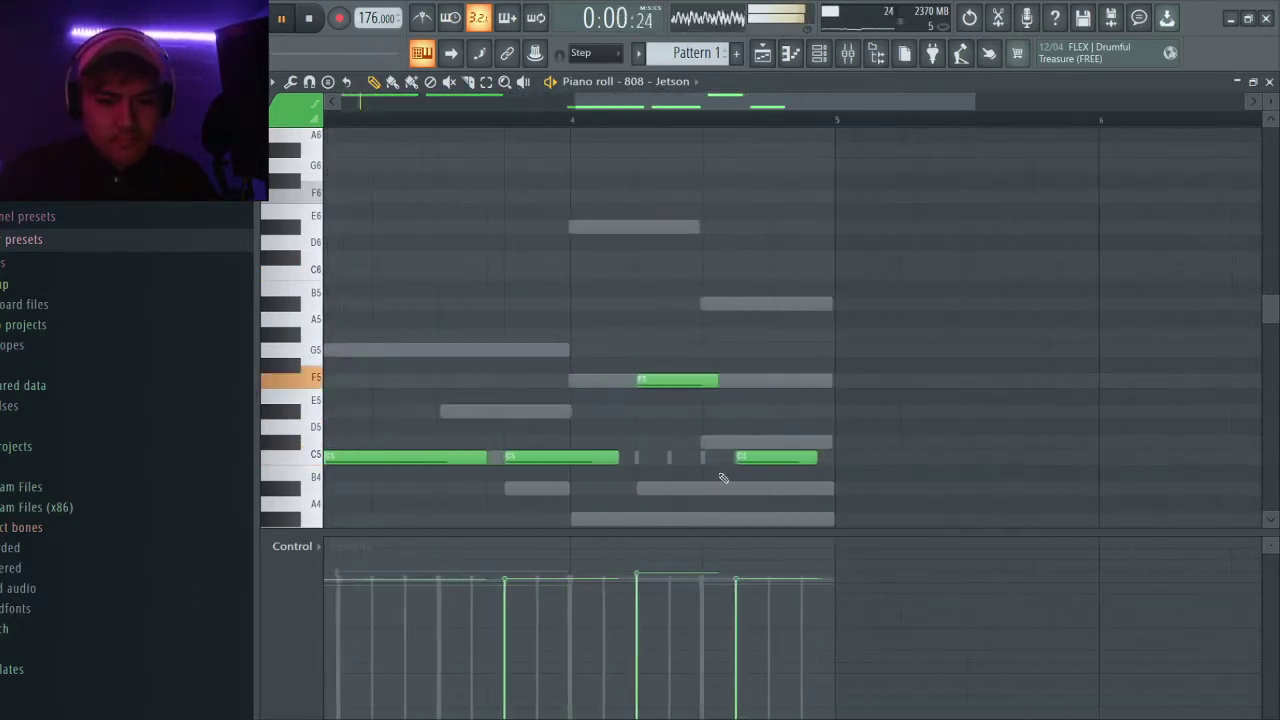
scroll(735, 476, up, 2)
scroll(750, 437, down, 4)
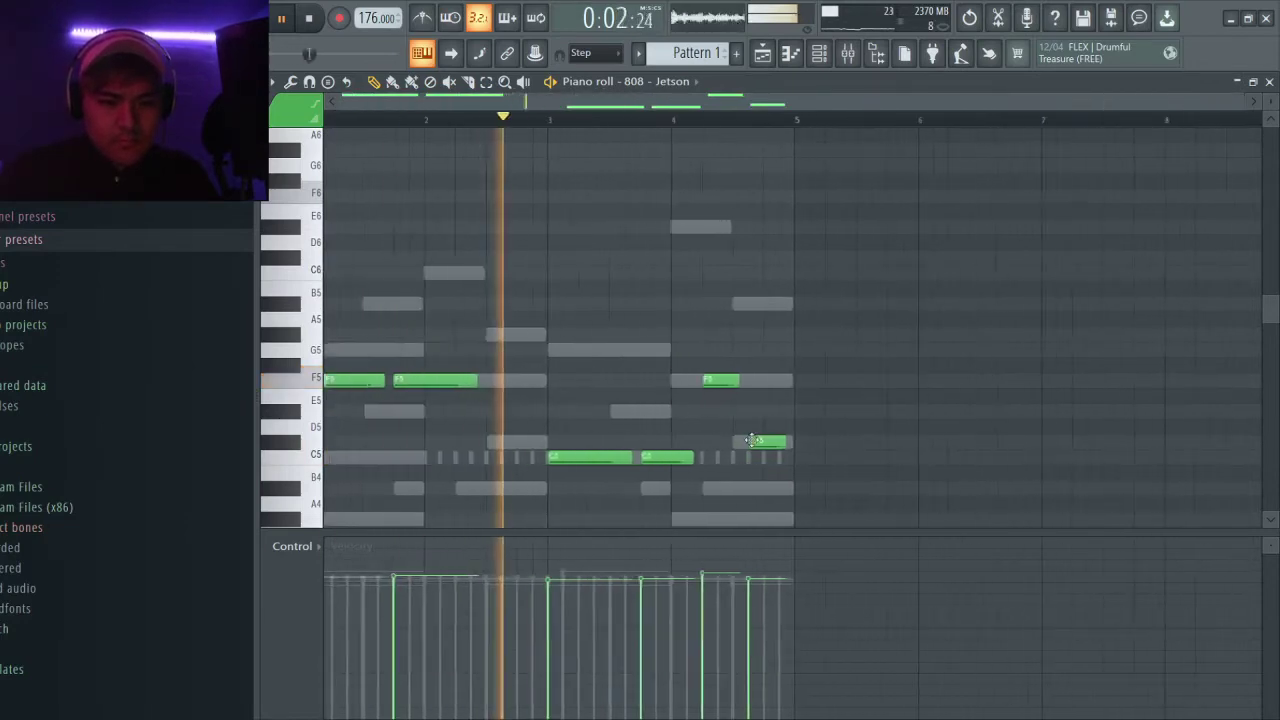
scroll(695, 485, down, 4)
scroll(702, 471, up, 3)
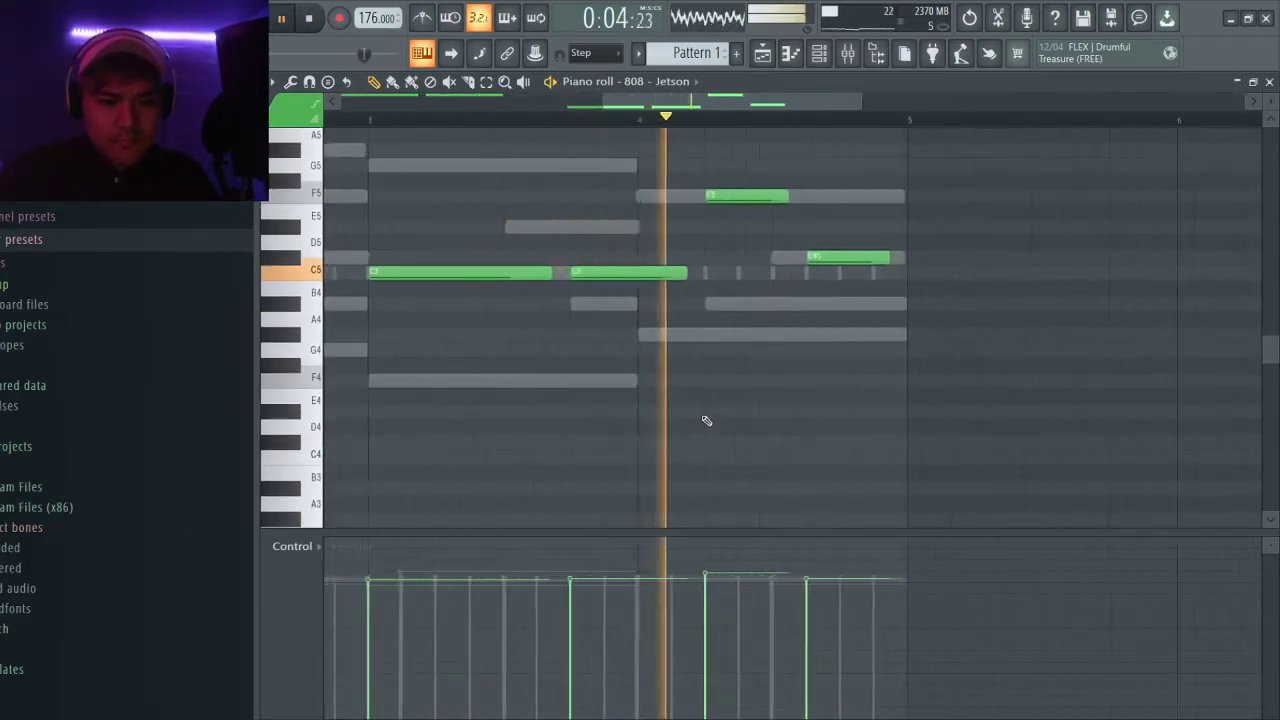
scroll(715, 435, up, 4)
scroll(730, 449, down, 3)
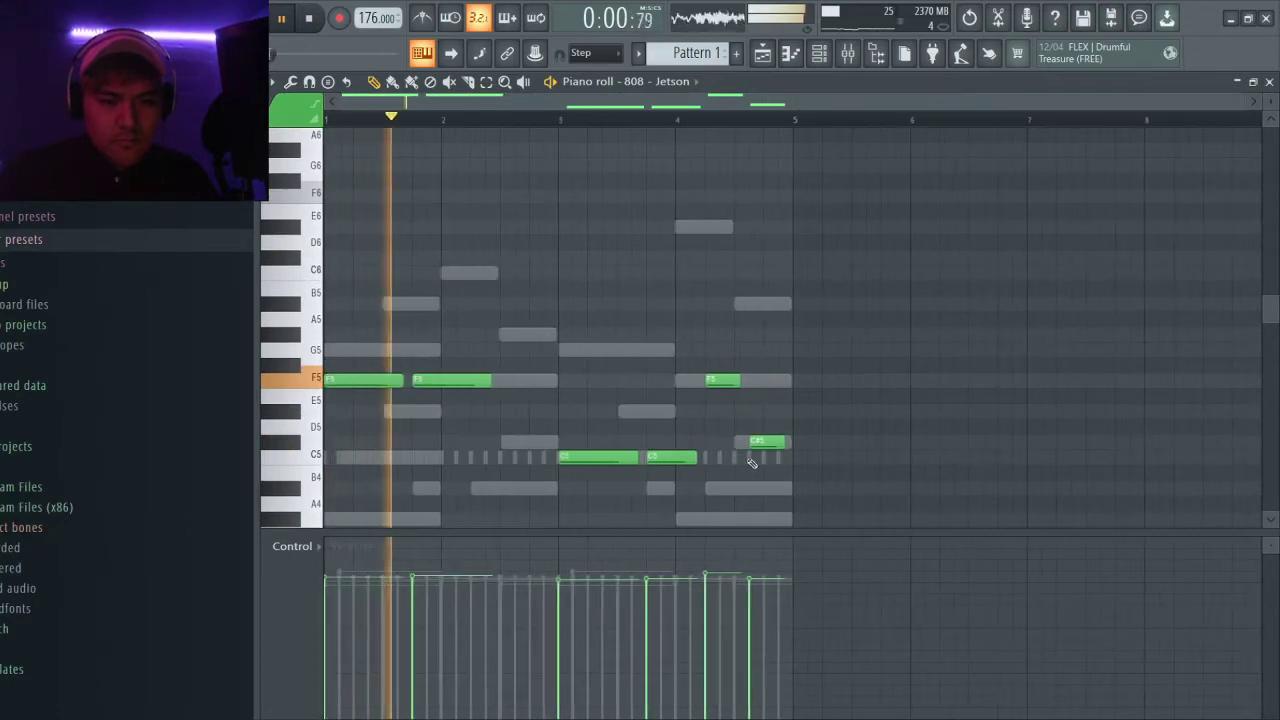
key(ctrl+a)
key(ctrl+Up)
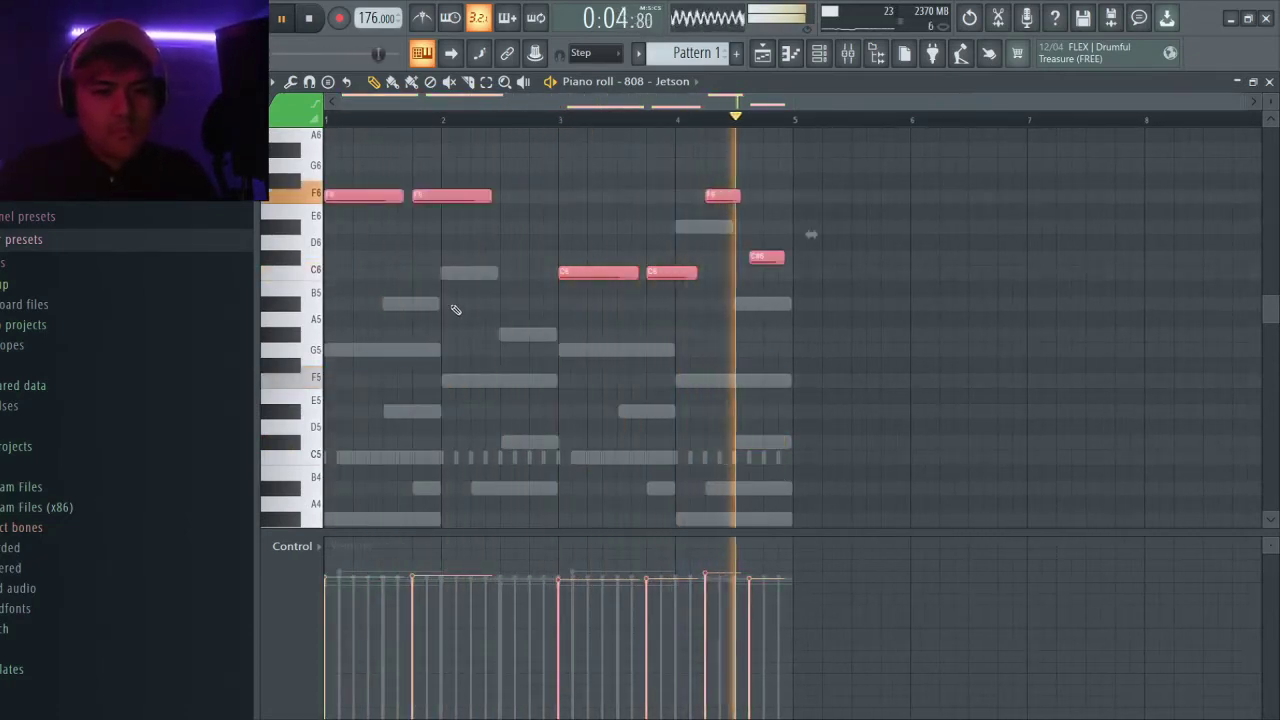
Step: Select the first two F6 notes and restart playback from near bar 1
drag(490, 243, 337, 225)
scroll(365, 196, up, 2)
click(352, 117)
scroll(340, 250, up, 1)
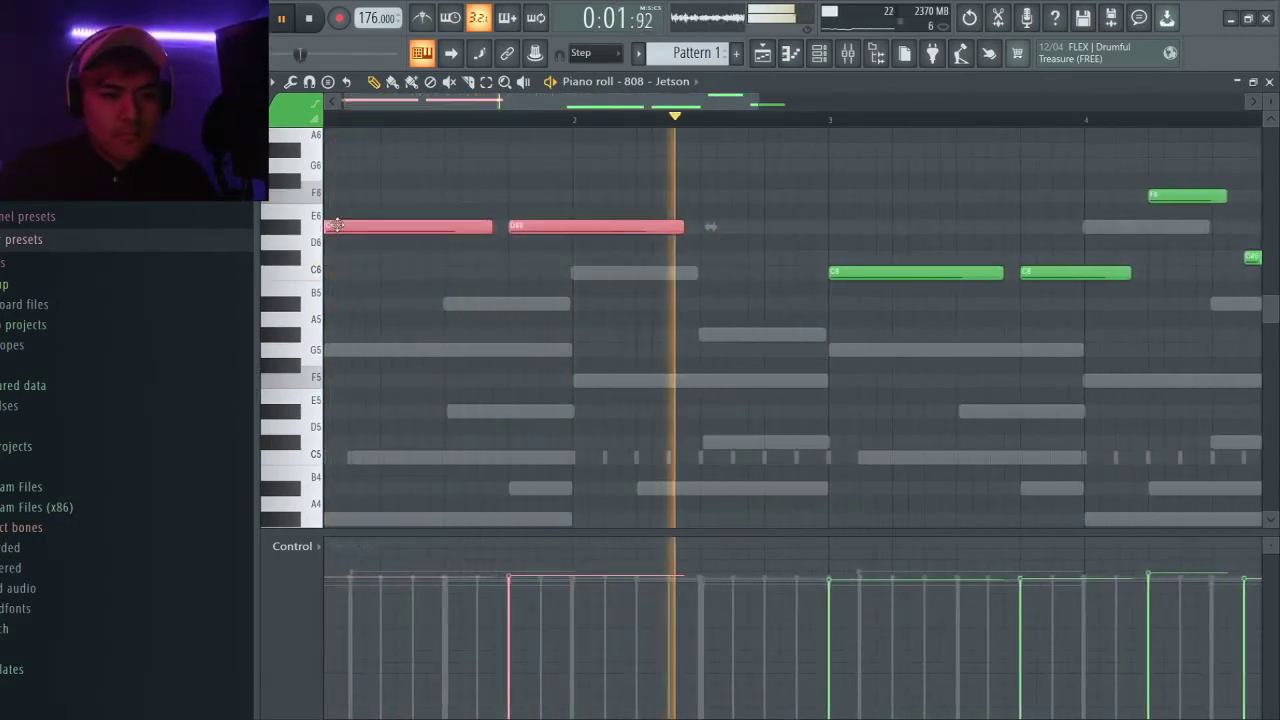
click(346, 118)
scroll(360, 297, down, 3)
Step: Drop all notes one octave, retune the two D#5 notes to F5, and stop playback
drag(466, 189, 794, 306)
key(ctrl+a)
key(ctrl+Down)
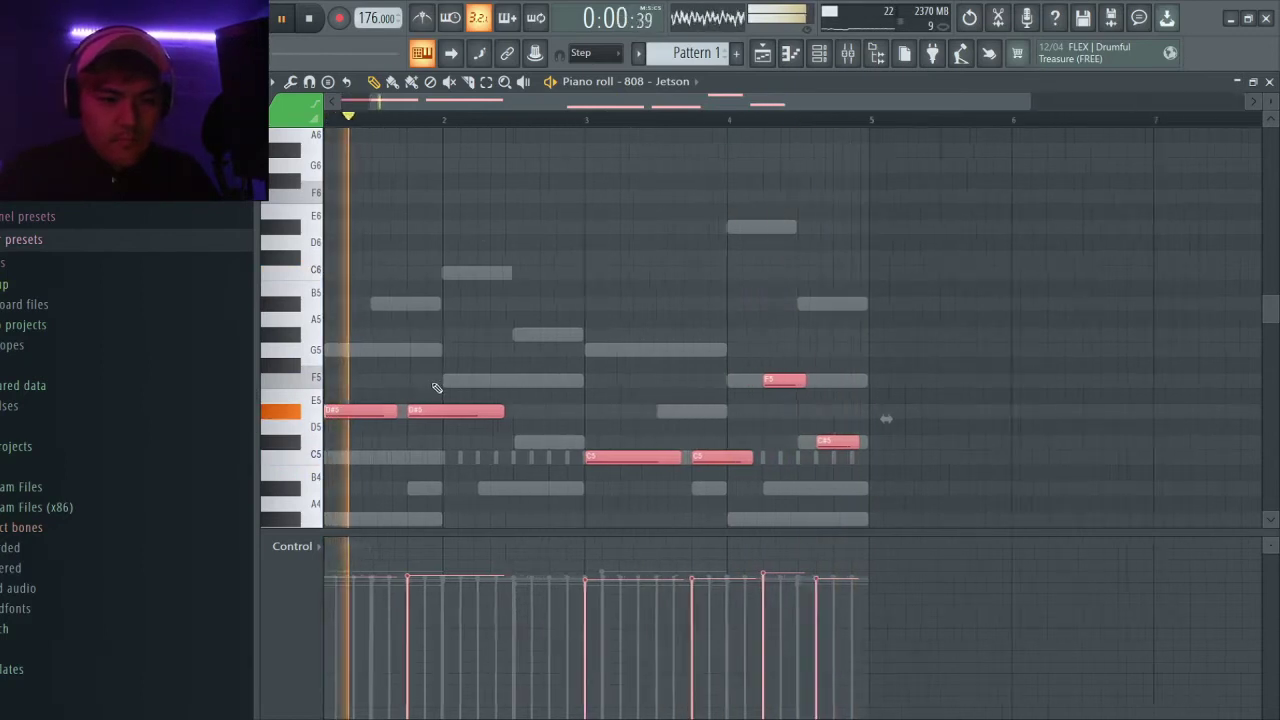
key(ctrl+d)
scroll(420, 420, up, 3)
drag(470, 443, 376, 384)
key(ctrl+d)
scroll(396, 368, down, 2)
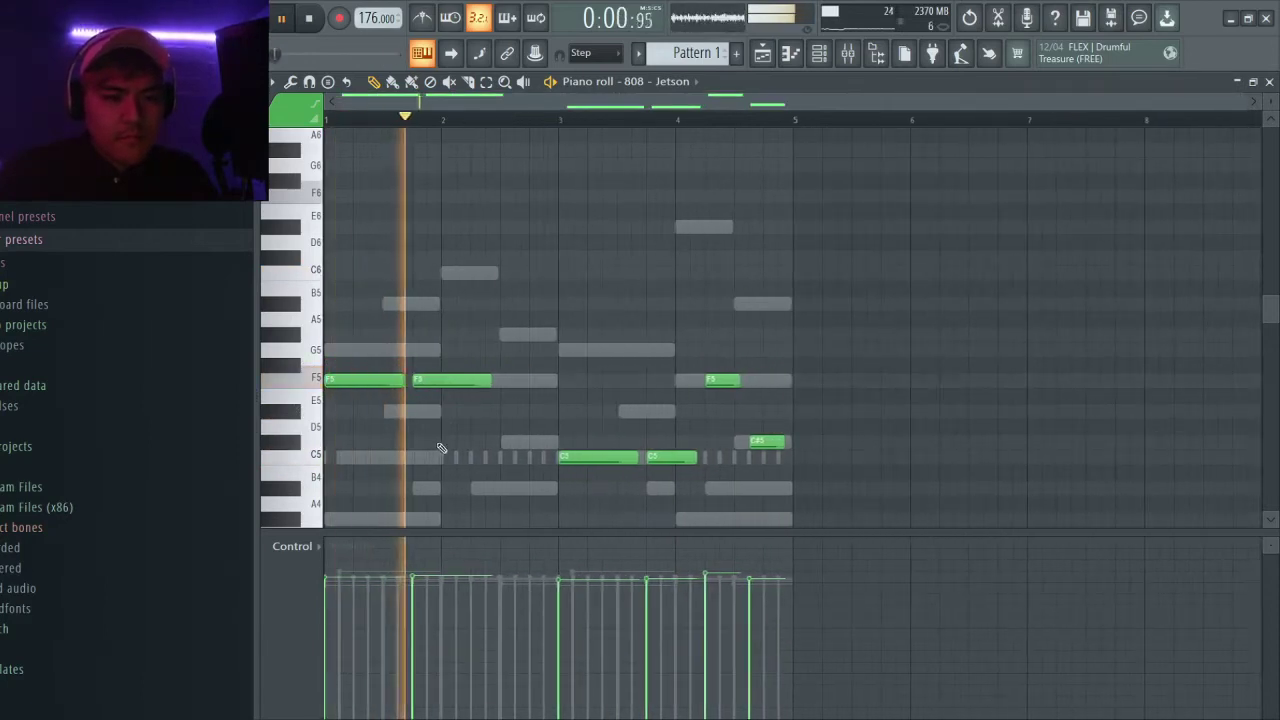
scroll(447, 450, up, 2)
scroll(452, 451, down, 2)
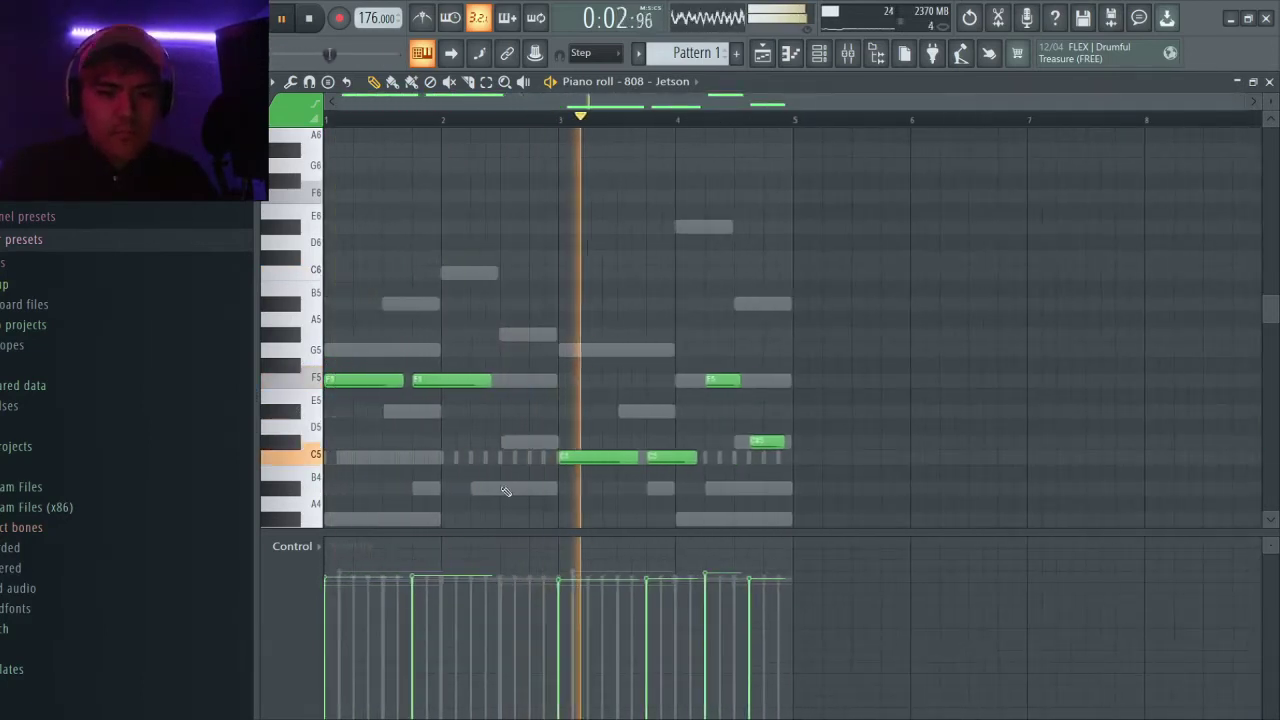
scroll(545, 457, up, 2)
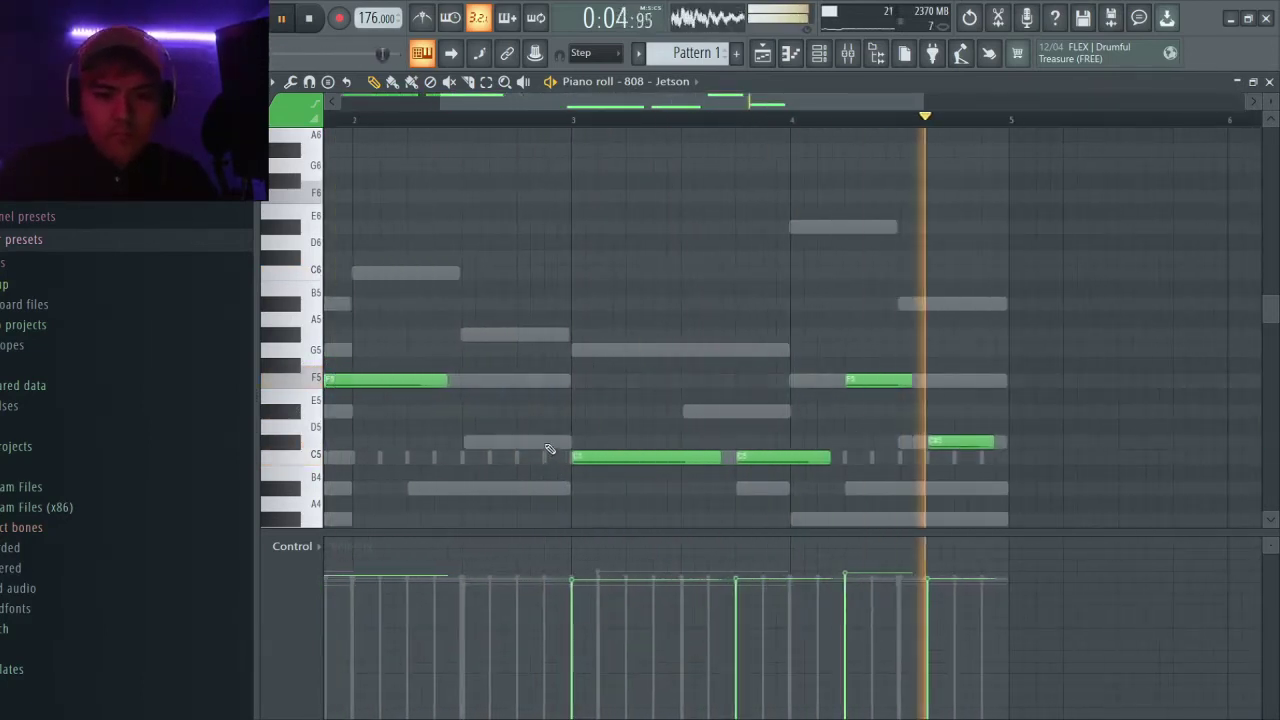
scroll(549, 451, down, 2)
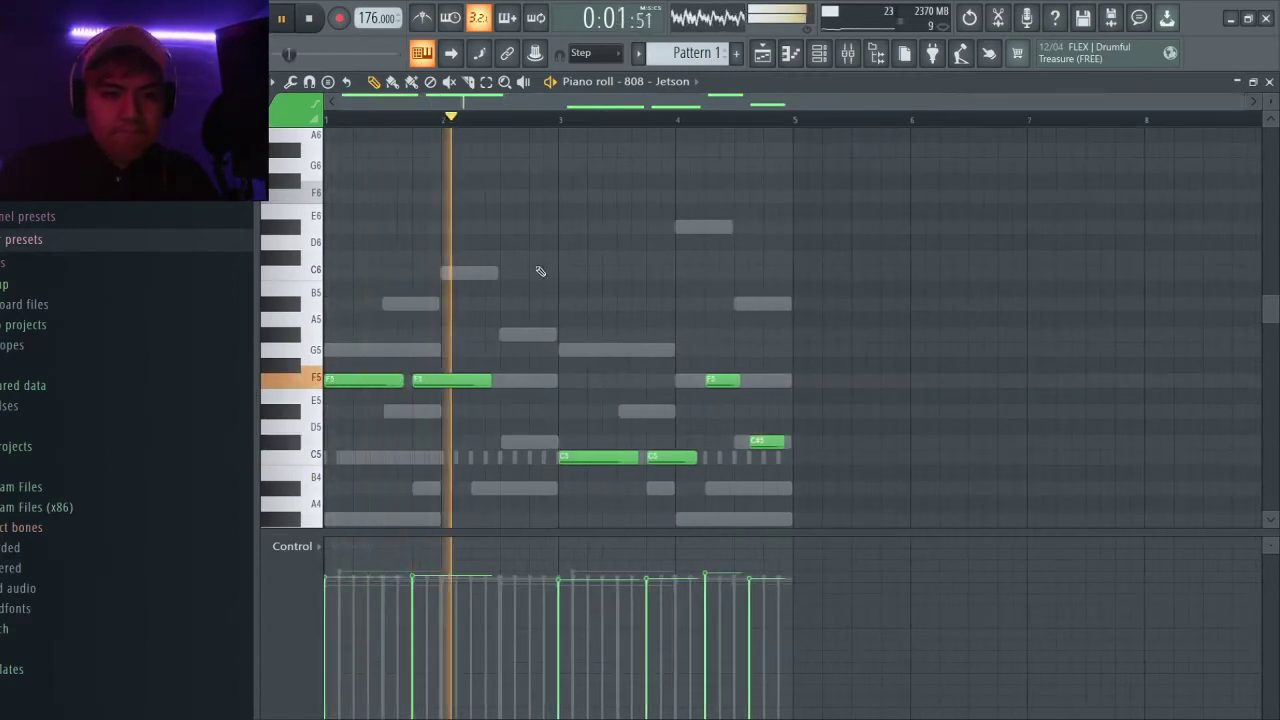
click(318, 19)
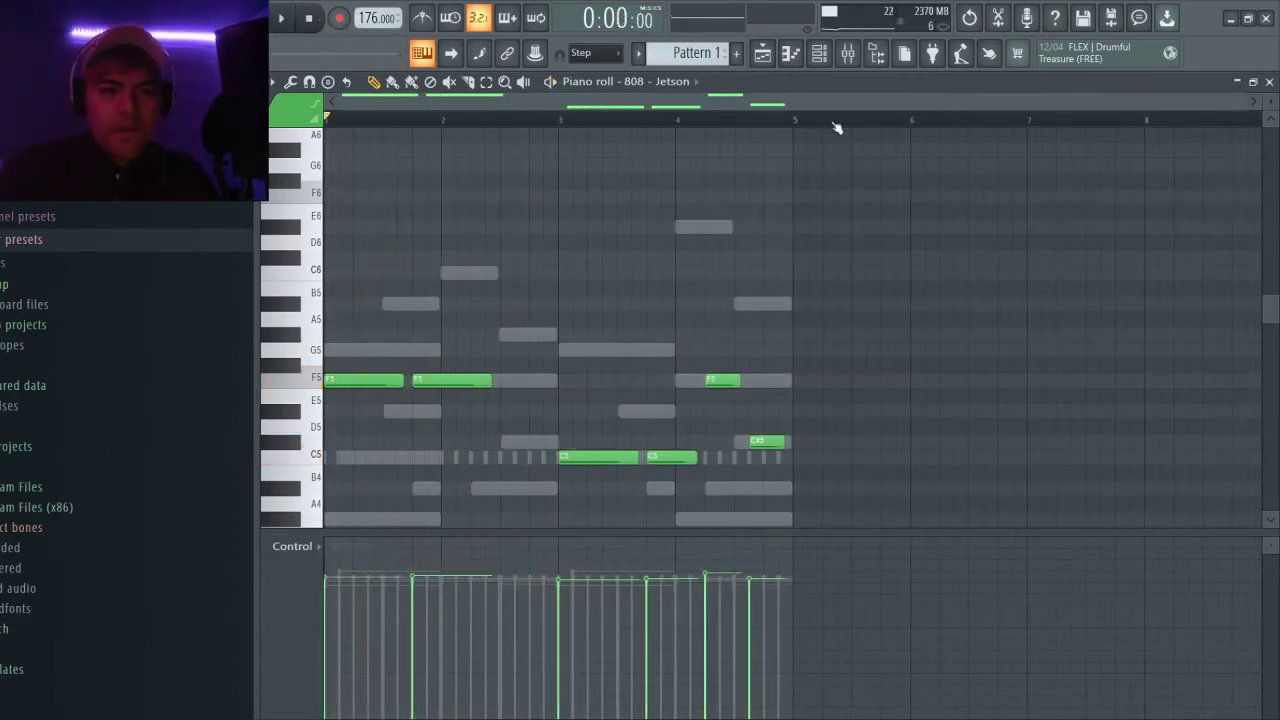
Step: Close the 808 piano roll, show the Channel rack, and turn on the kick's first step
click(816, 55)
click(818, 56)
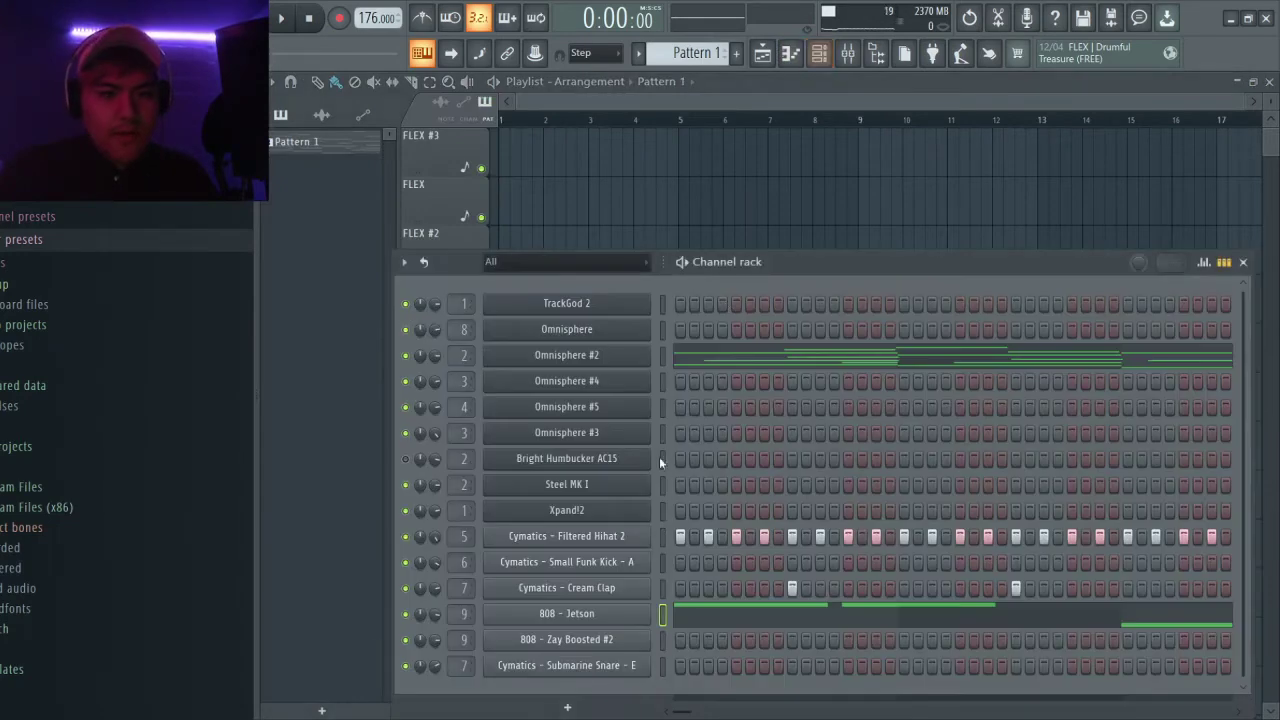
click(679, 562)
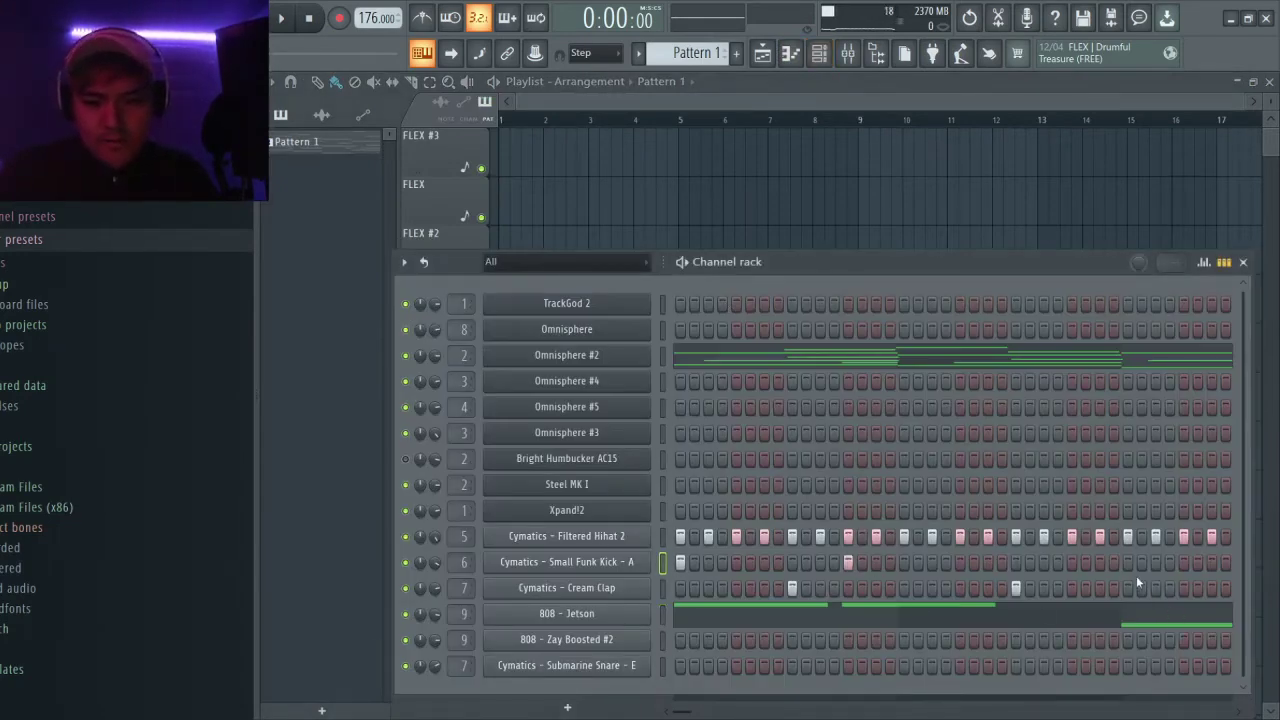
scroll(701, 715, right, 3)
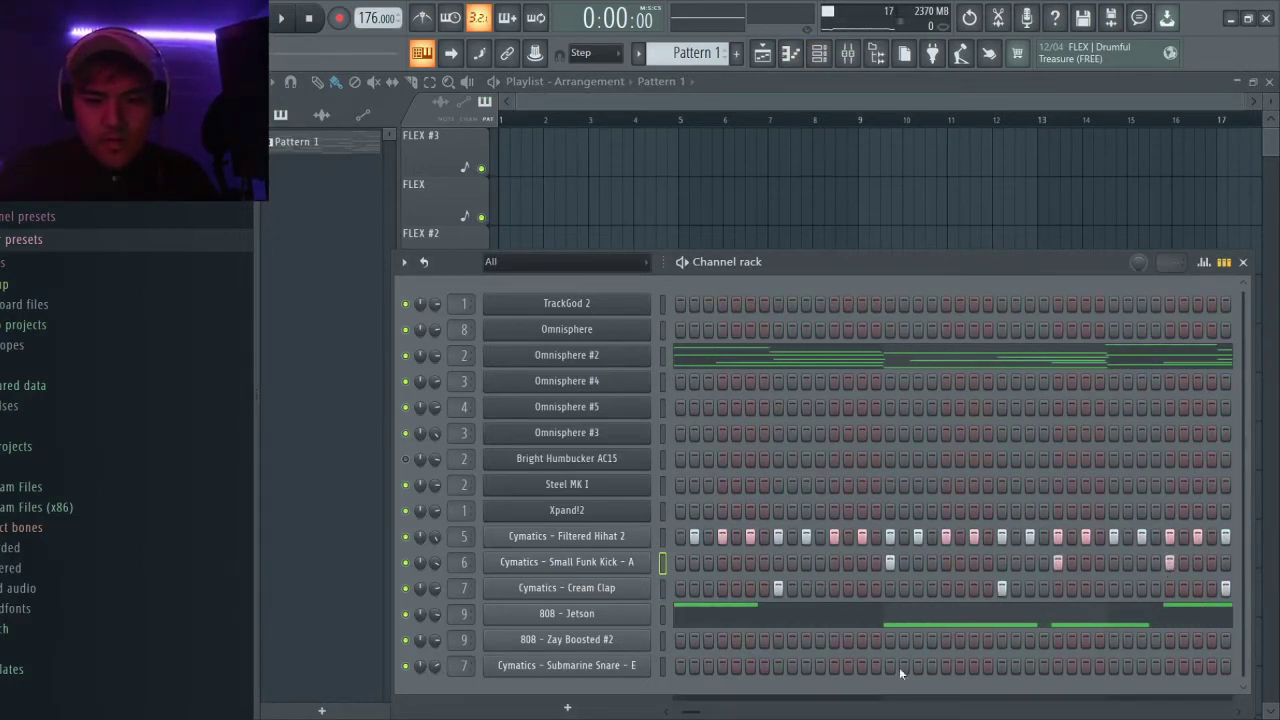
scroll(701, 715, right, 3)
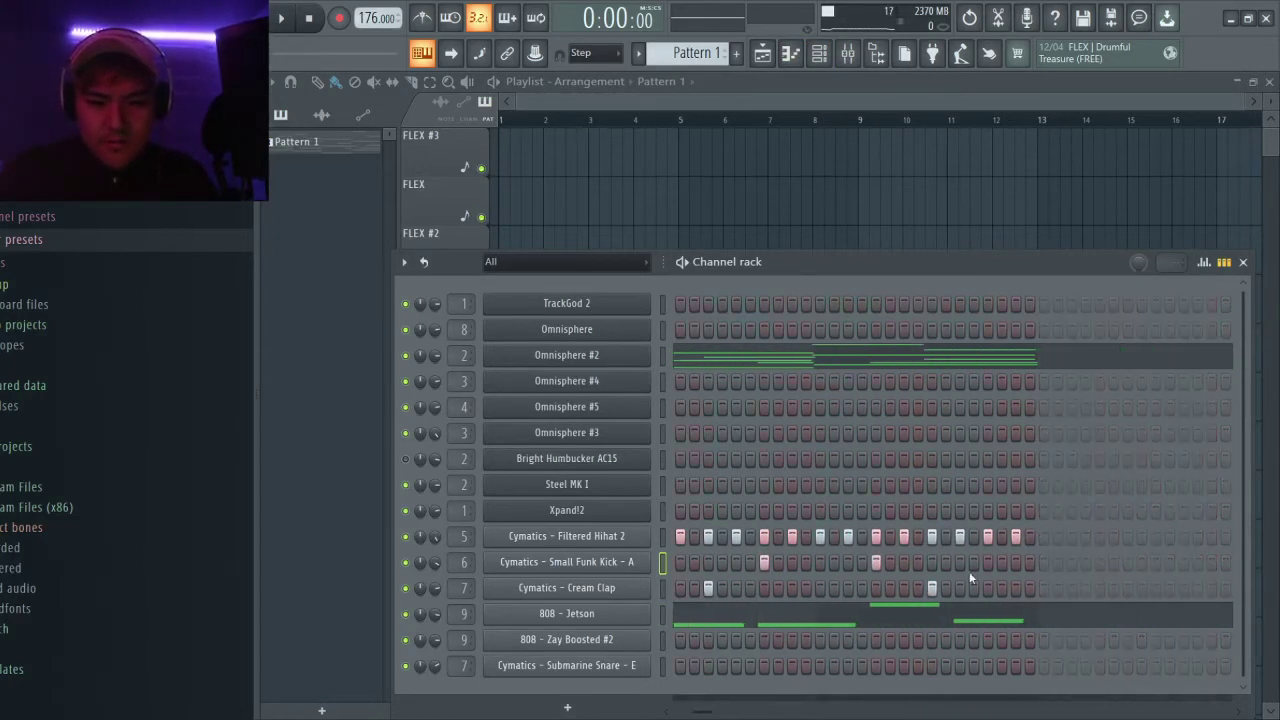
scroll(701, 715, right, 1)
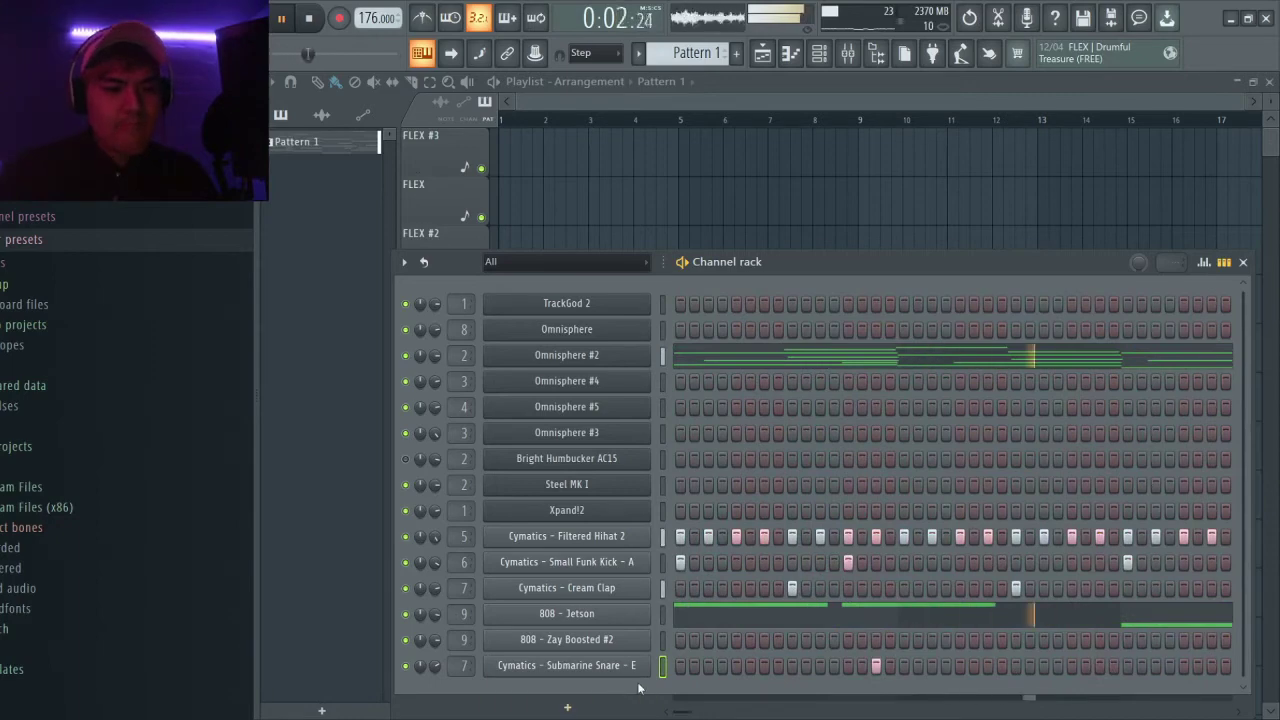
Step: Switch the piano roll to the Filtered Hihat 2 notes and start playback
click(790, 54)
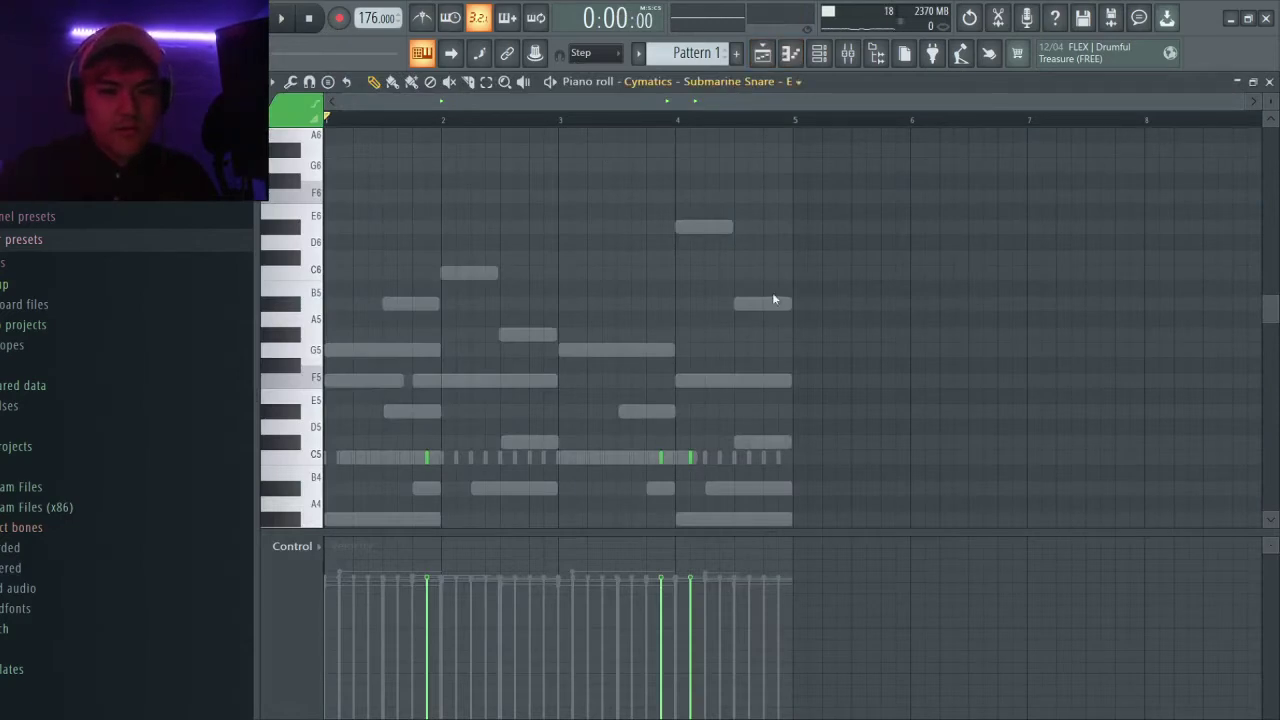
key(Down)
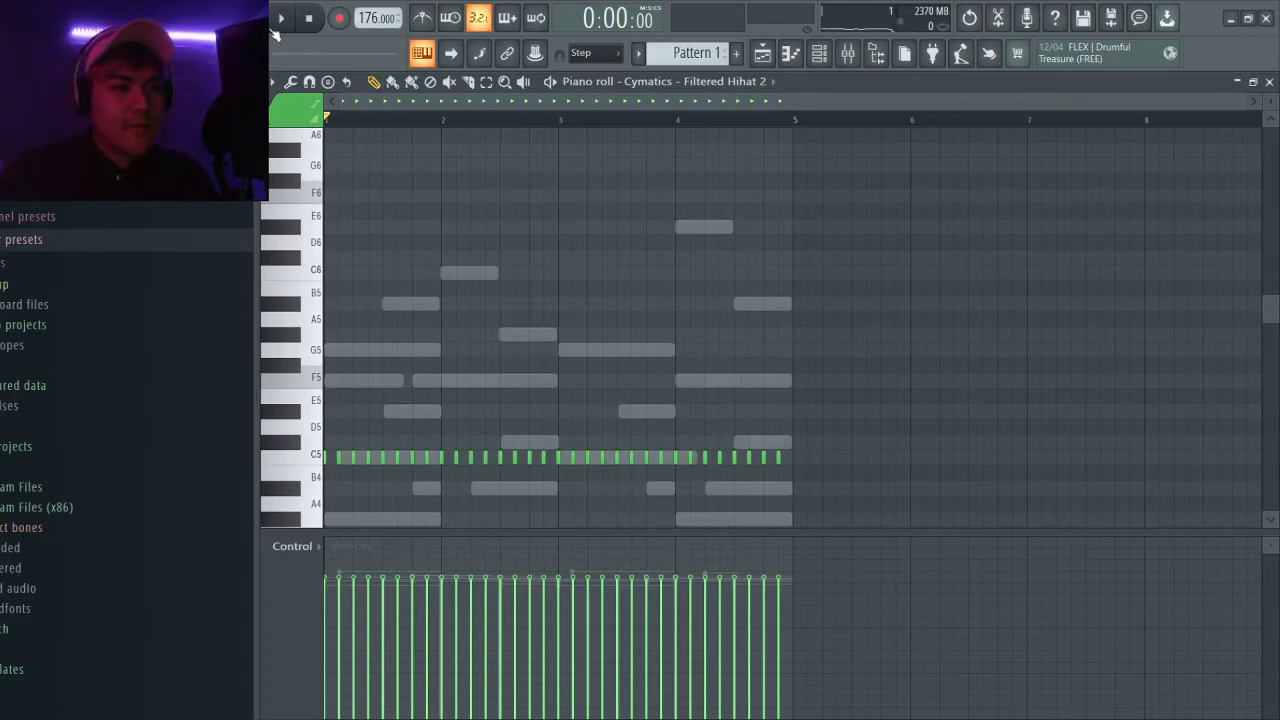
key(space)
scroll(363, 275, up, 5)
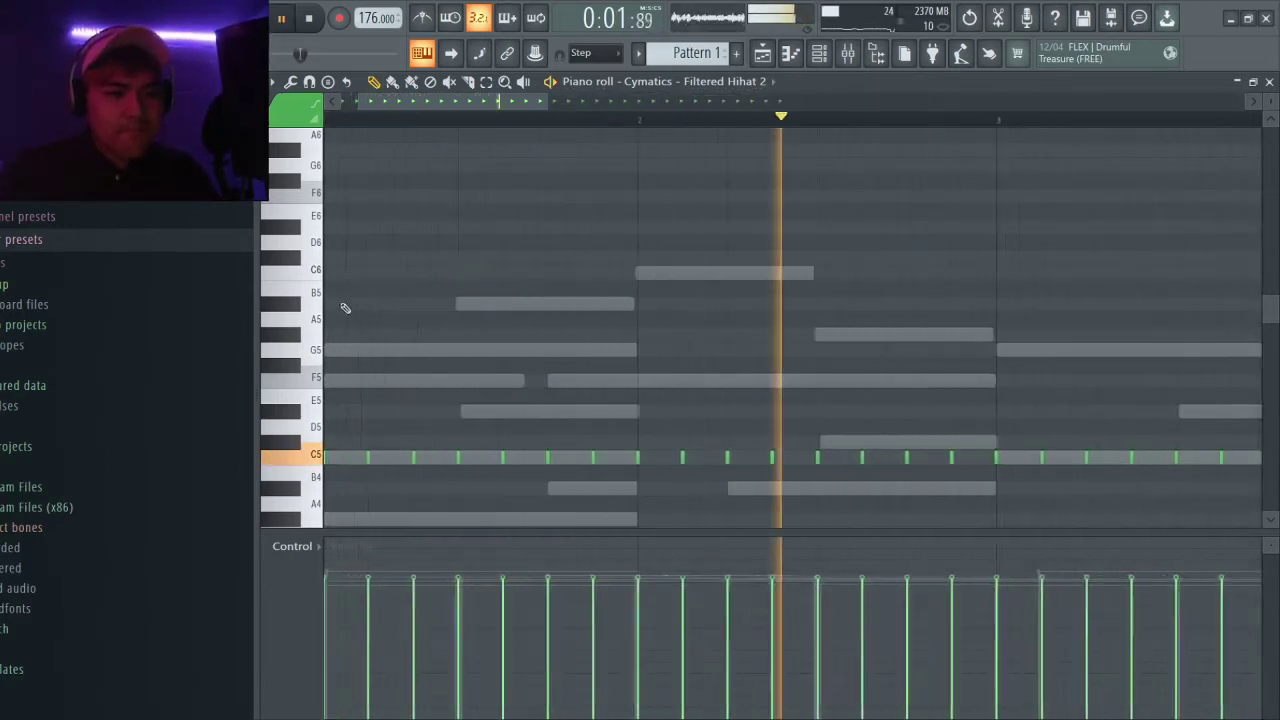
scroll(357, 480, up, 4)
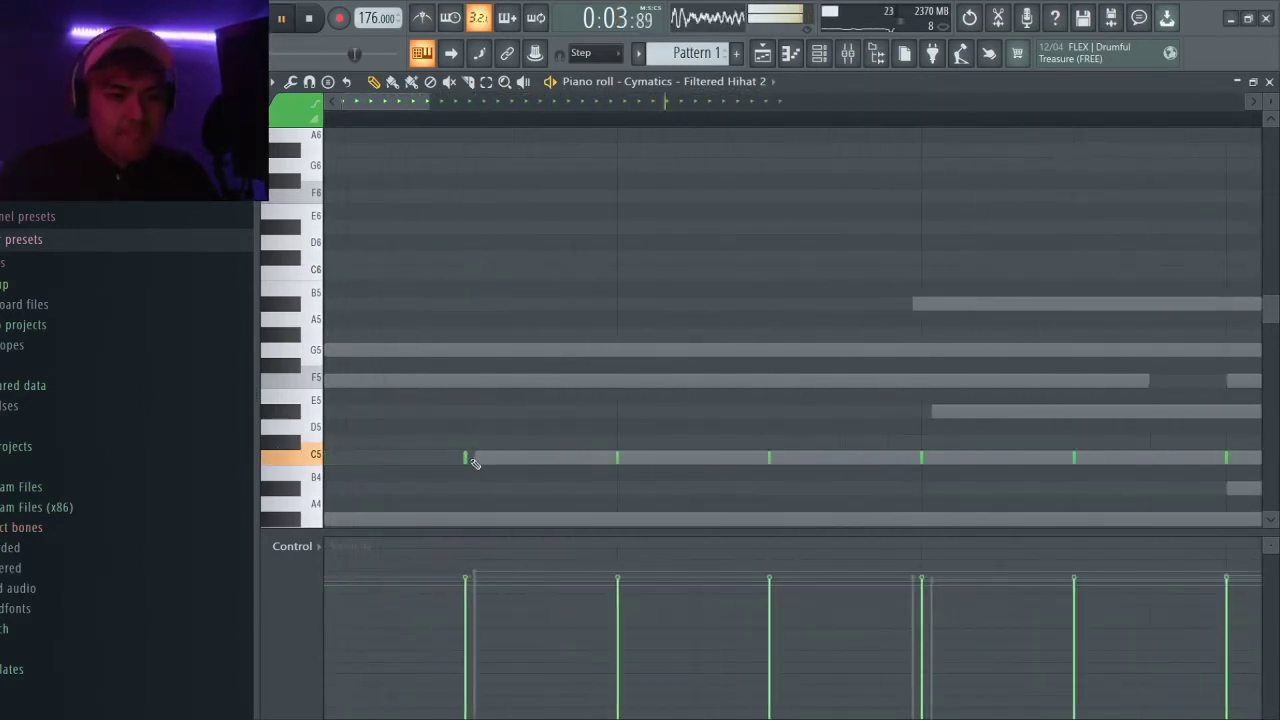
scroll(395, 469, down, 5)
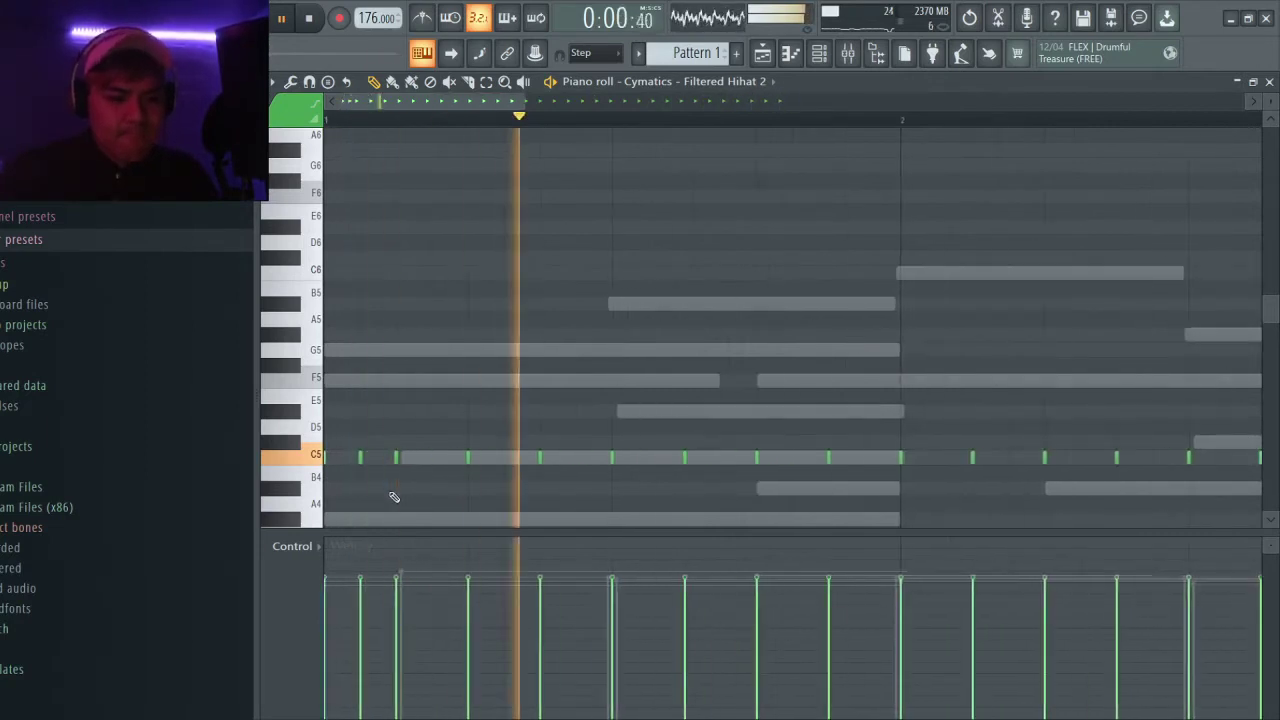
scroll(550, 520, down, 5)
scroll(559, 348, up, 3)
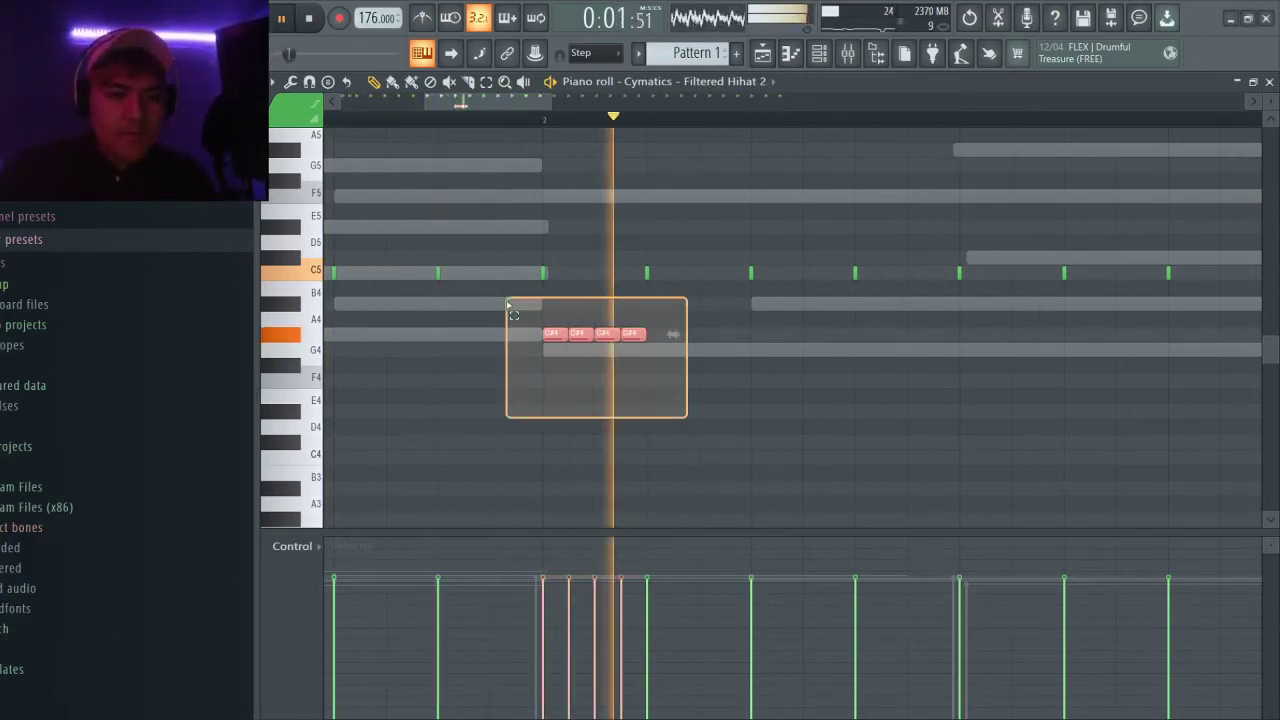
Step: Taper the four-note hi-hat roll's velocities into a descending ramp
drag(508, 302, 508, 302)
drag(563, 600, 617, 634)
scroll(529, 457, down, 5)
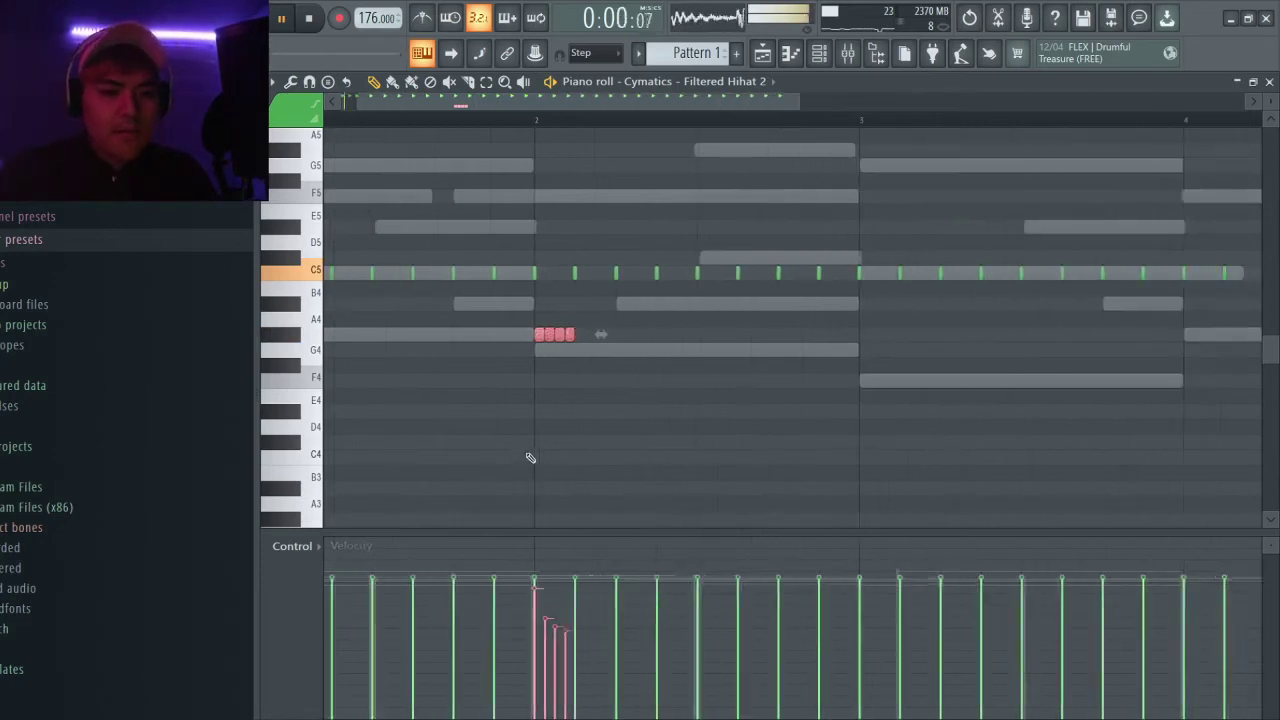
scroll(643, 380, up, 8)
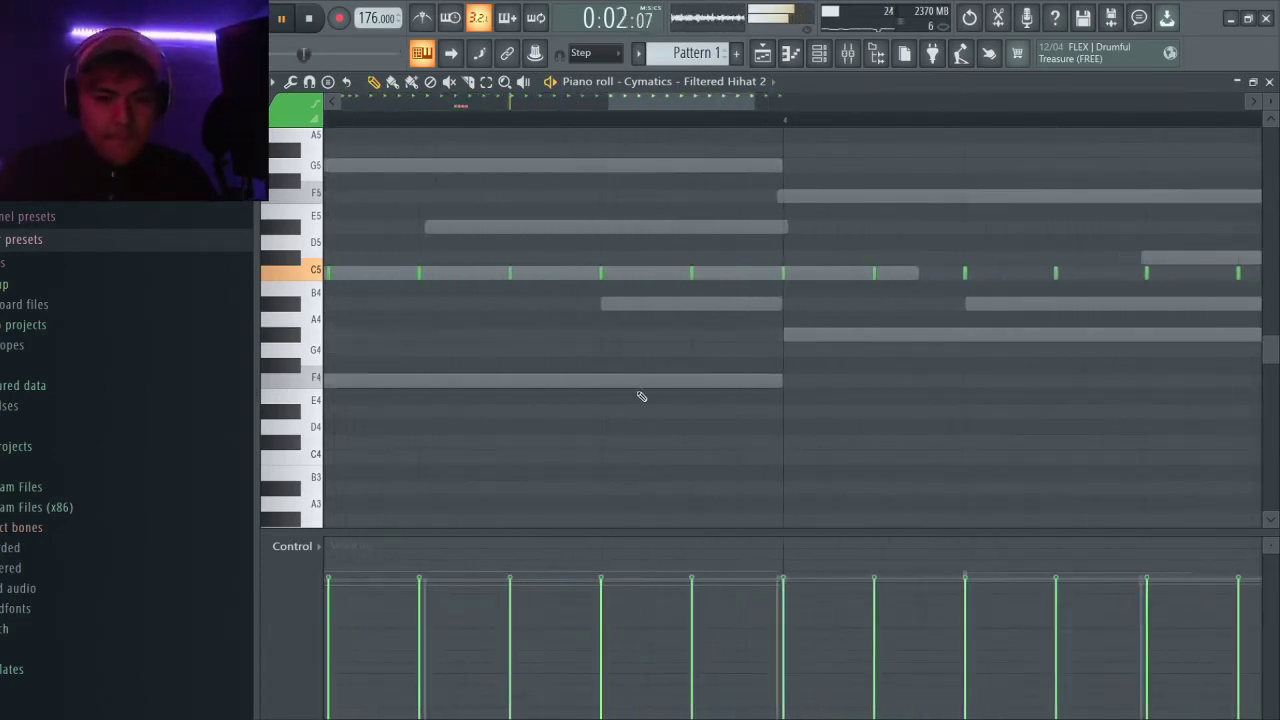
Step: Add hi-hat notes on F4 late in bar 3 and E4 early in bar 4, then stop
click(611, 380)
click(781, 411)
scroll(777, 414, down, 5)
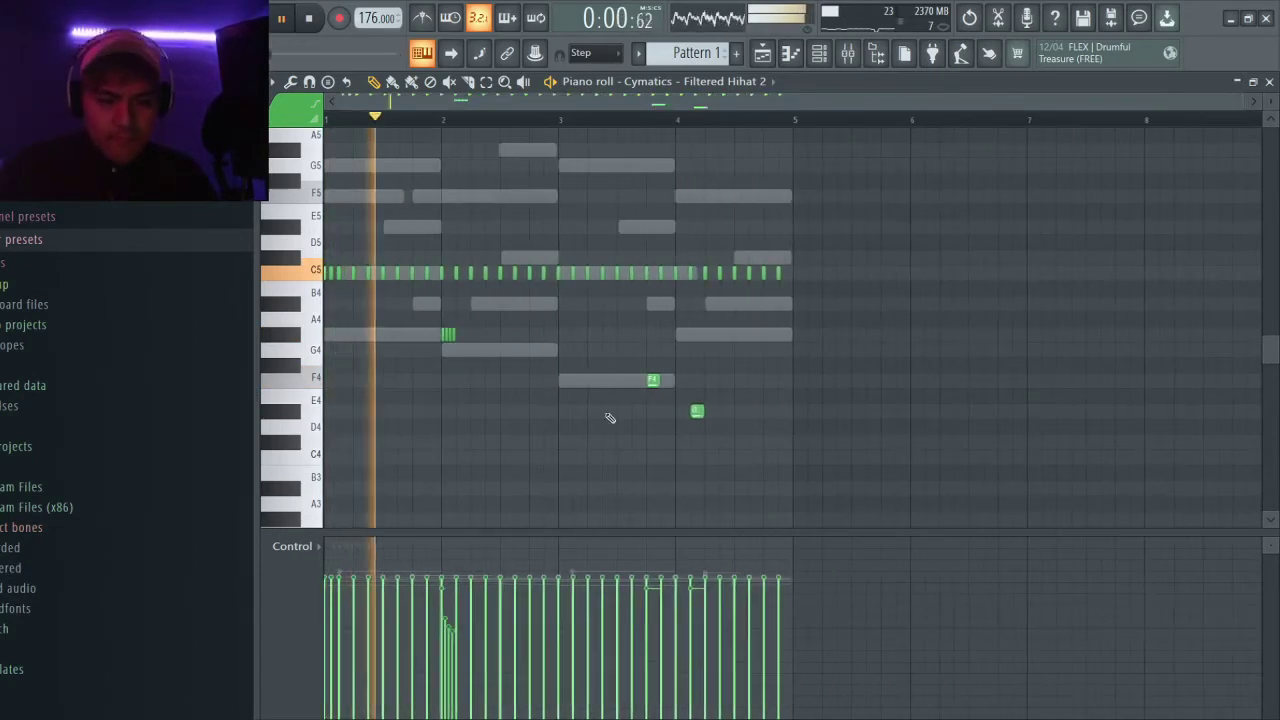
scroll(514, 414, up, 3)
scroll(514, 414, up, 3)
scroll(514, 414, down, 4)
scroll(514, 414, up, 2)
scroll(526, 420, up, 2)
scroll(526, 420, down, 5)
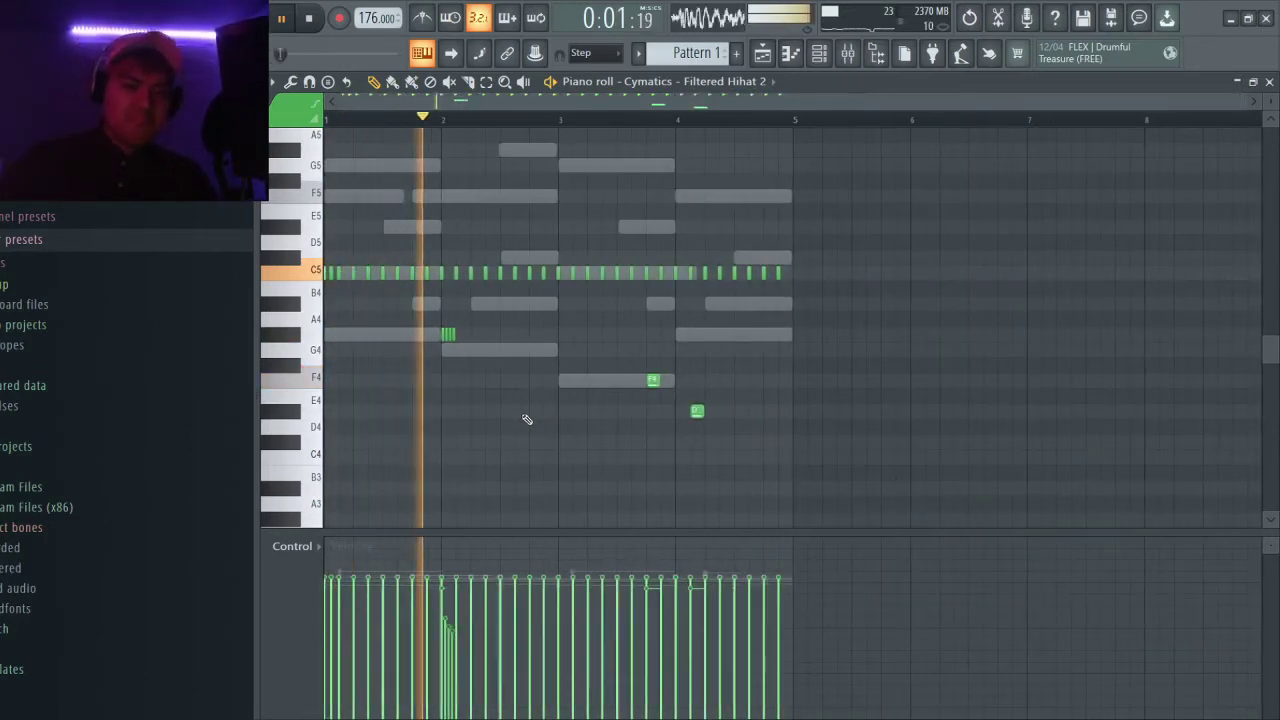
click(309, 18)
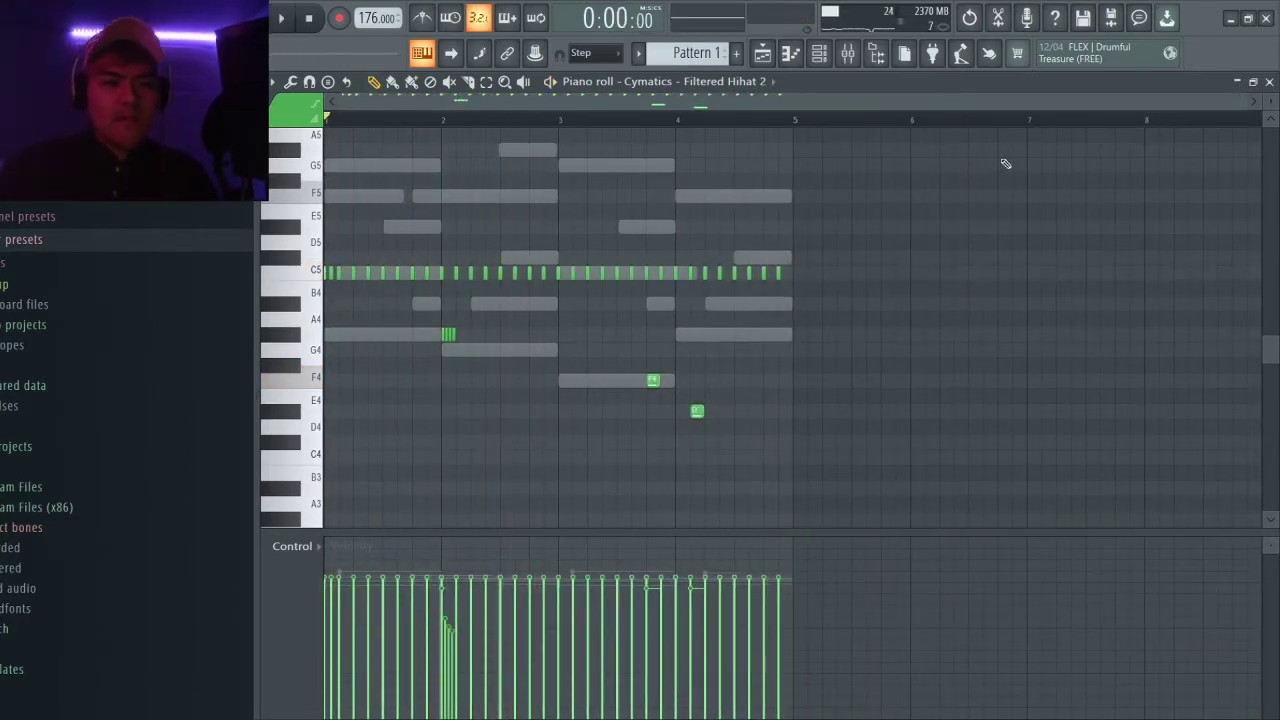
Step: Open the mixer on the 808 insert and preview its CamelCrusher and Fruity soft clipper
click(818, 55)
click(847, 53)
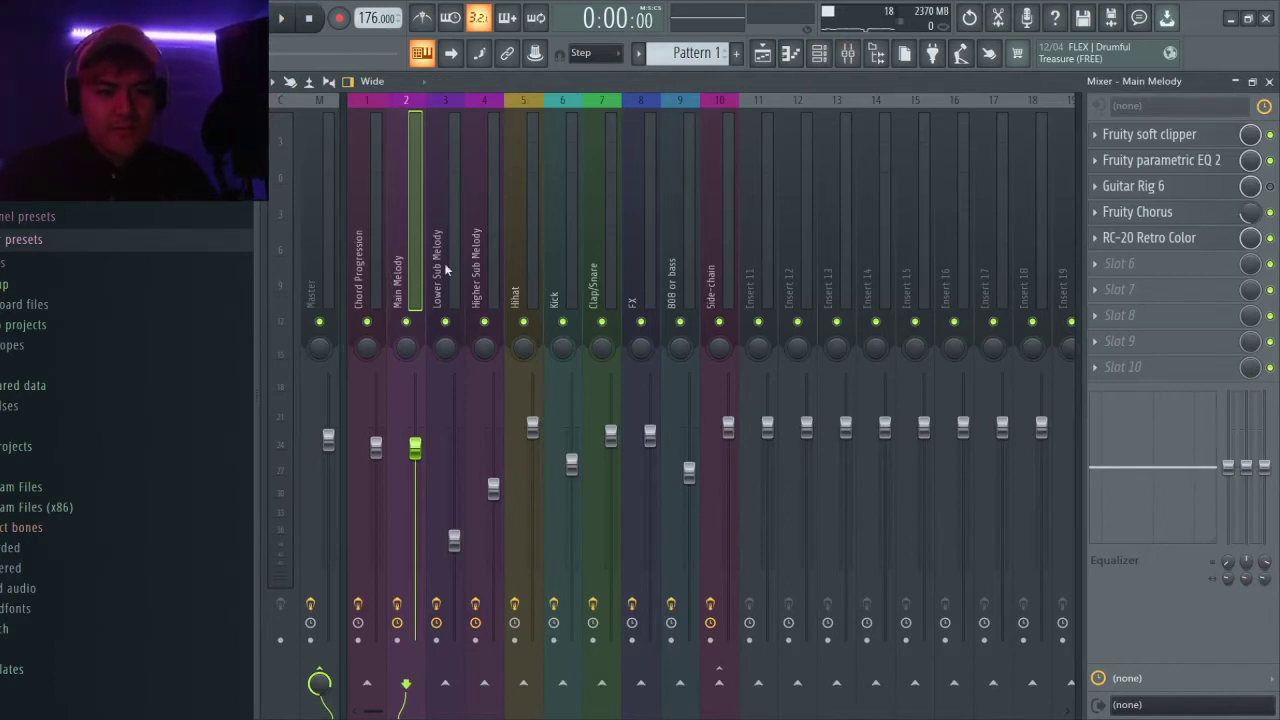
click(681, 112)
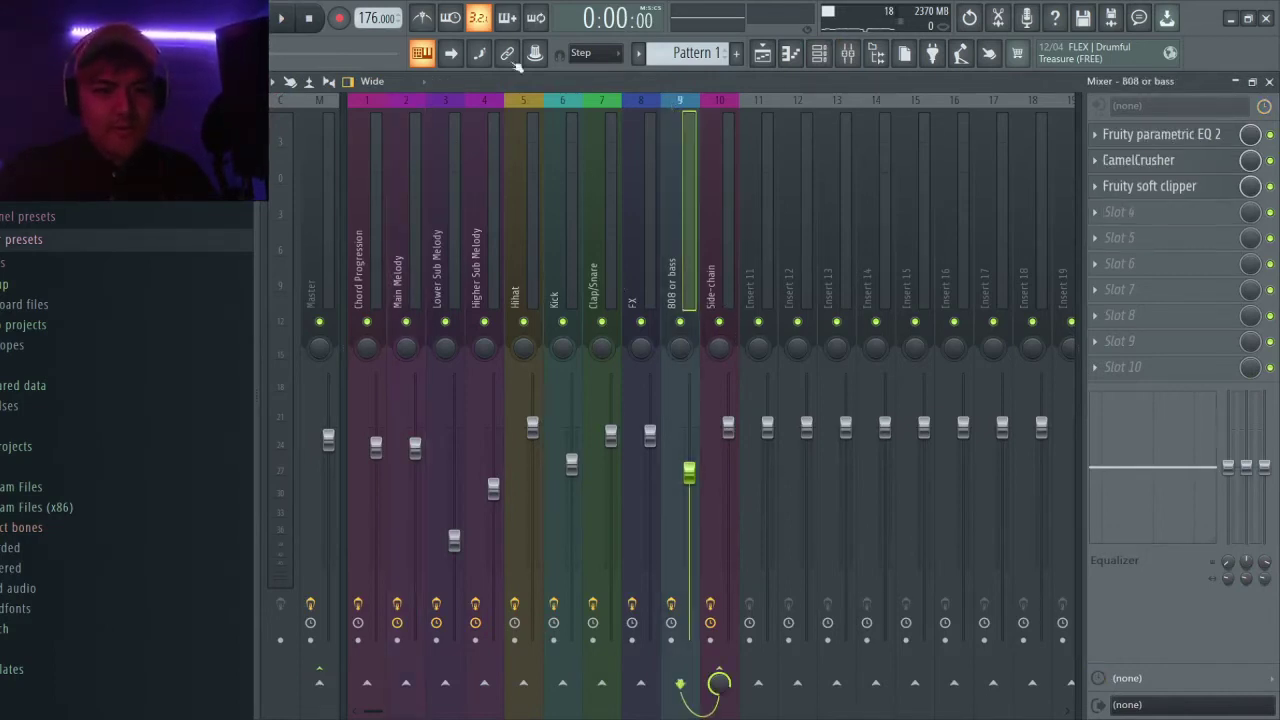
click(1140, 160)
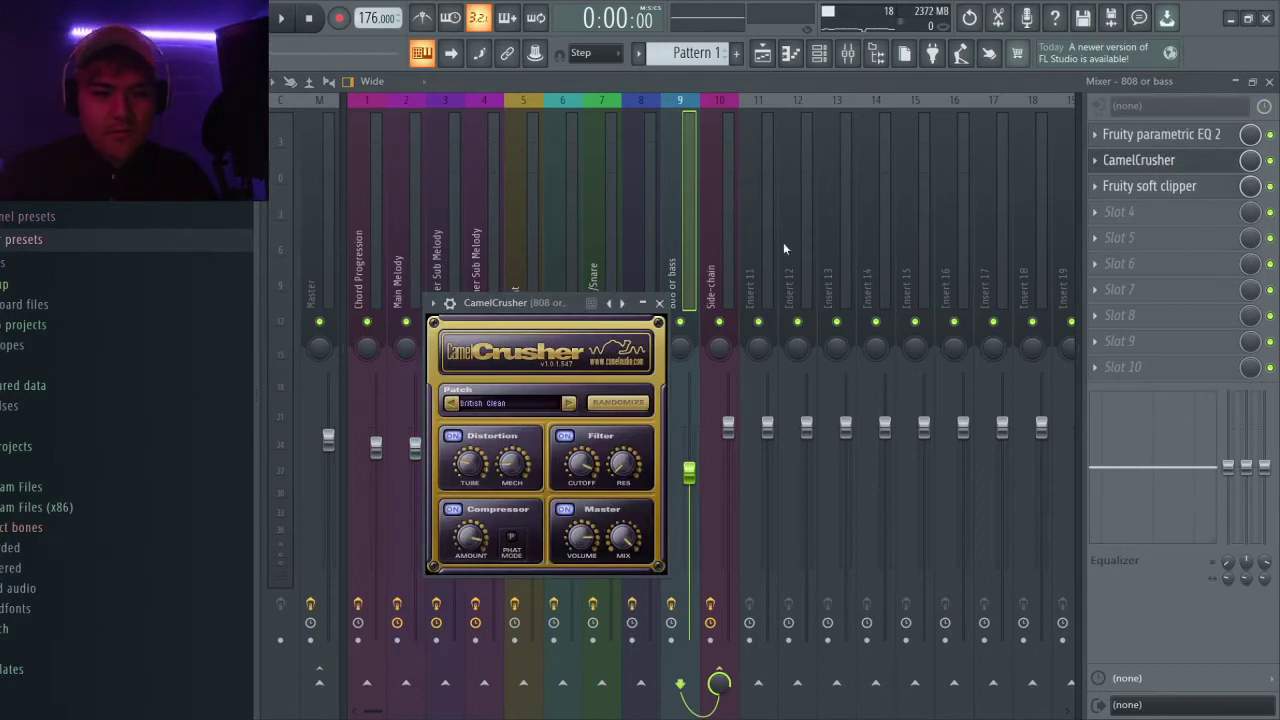
click(660, 303)
click(1168, 184)
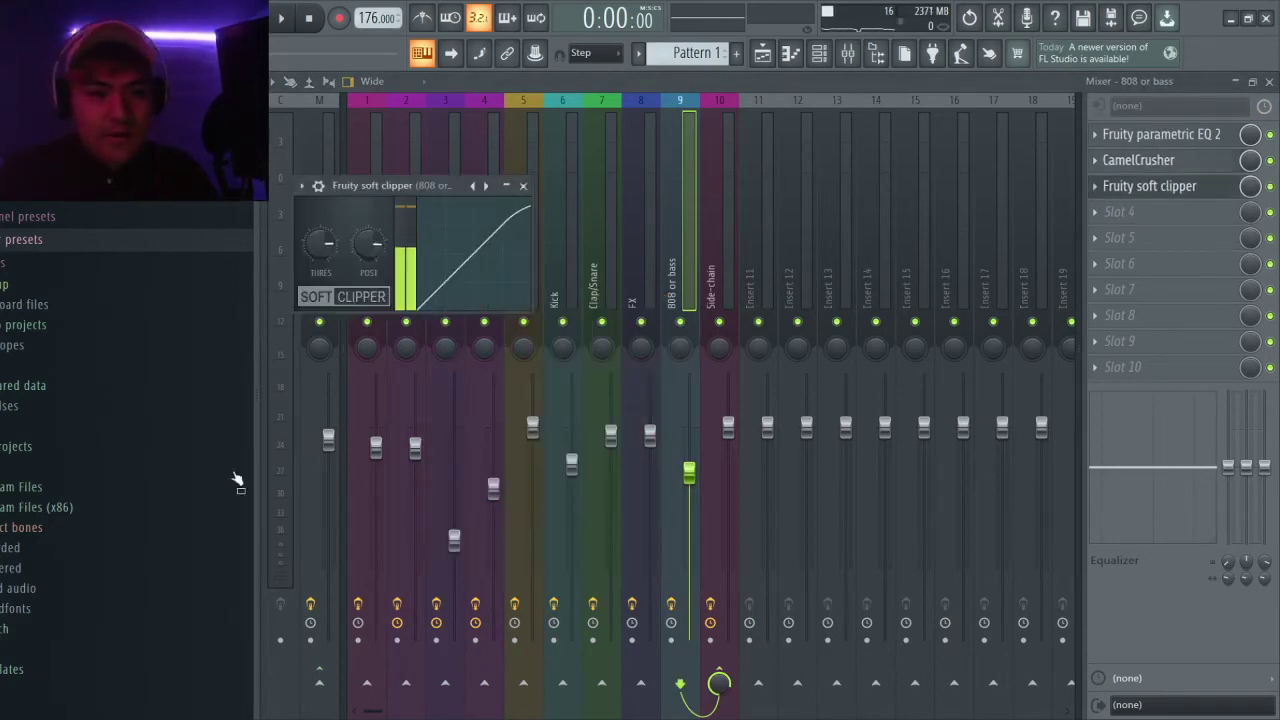
click(522, 186)
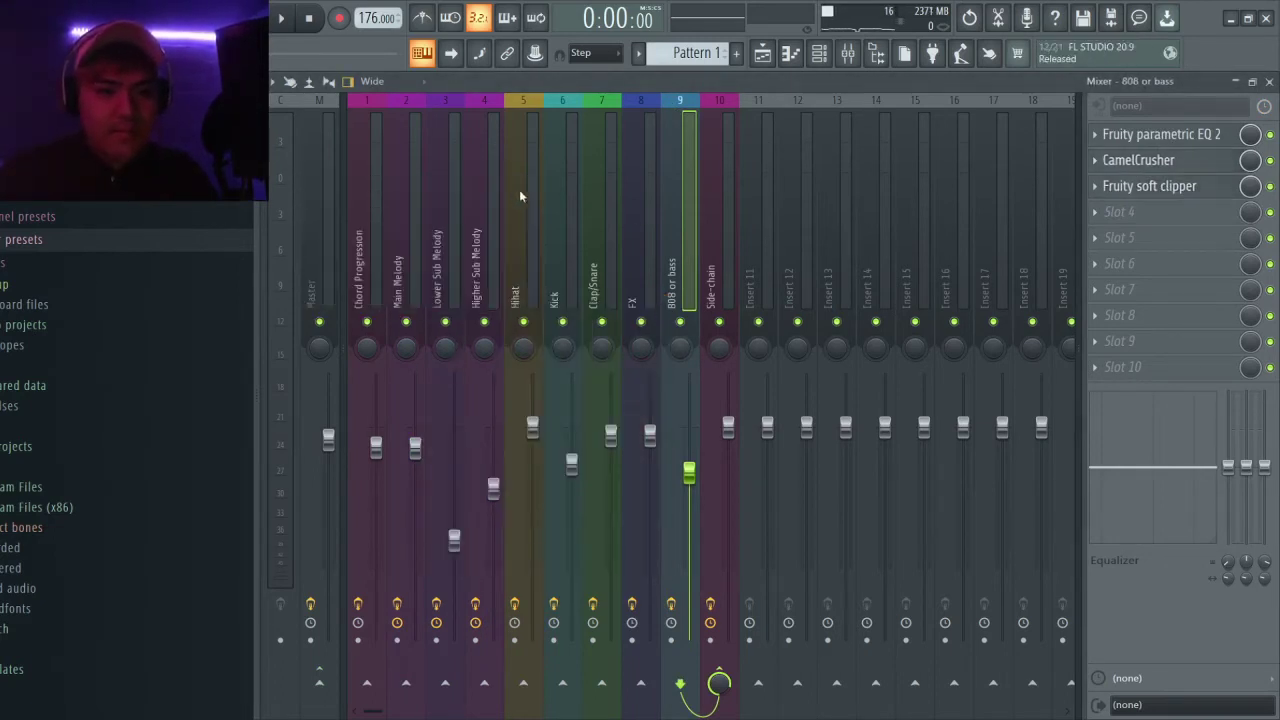
Step: Drag band 4 of the 808's Fruity parametric EQ 2 slightly lower in frequency
click(1168, 134)
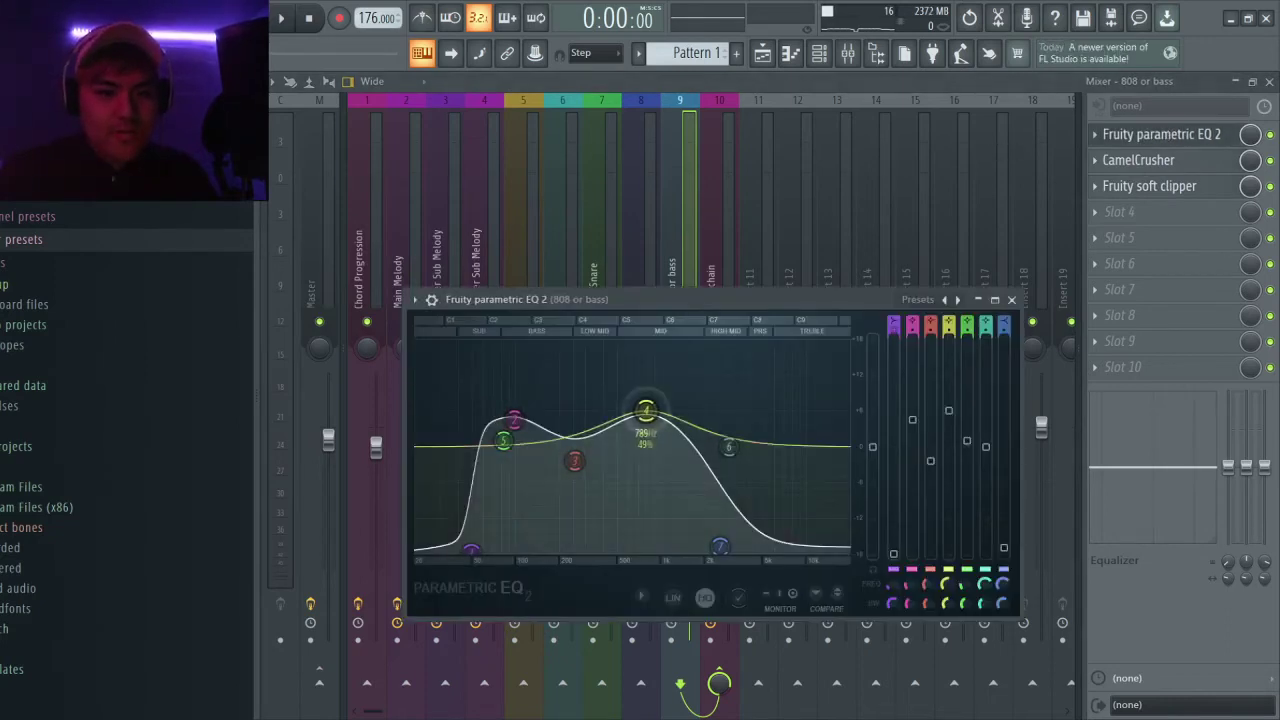
drag(663, 408, 657, 408)
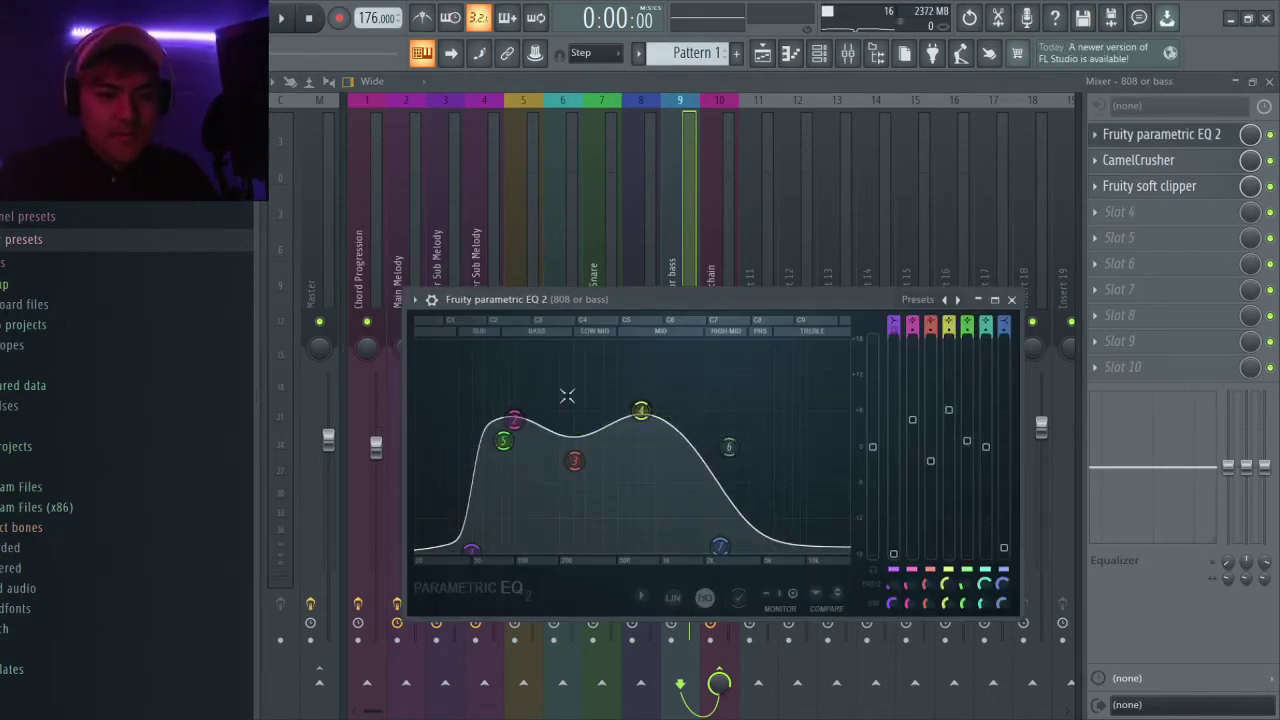
click(1012, 300)
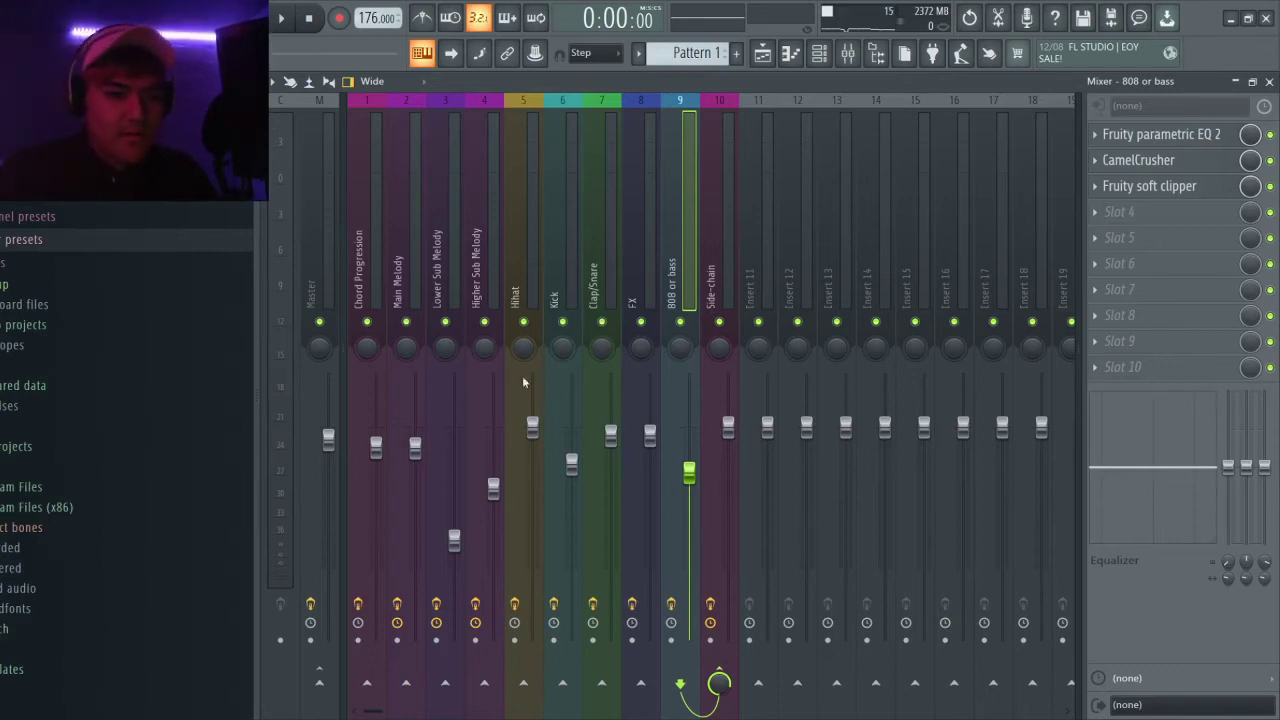
Step: Set band 1 of the Hihat insert's Fruity parametric EQ 2 to a low cut around 2.6 kHz
click(533, 257)
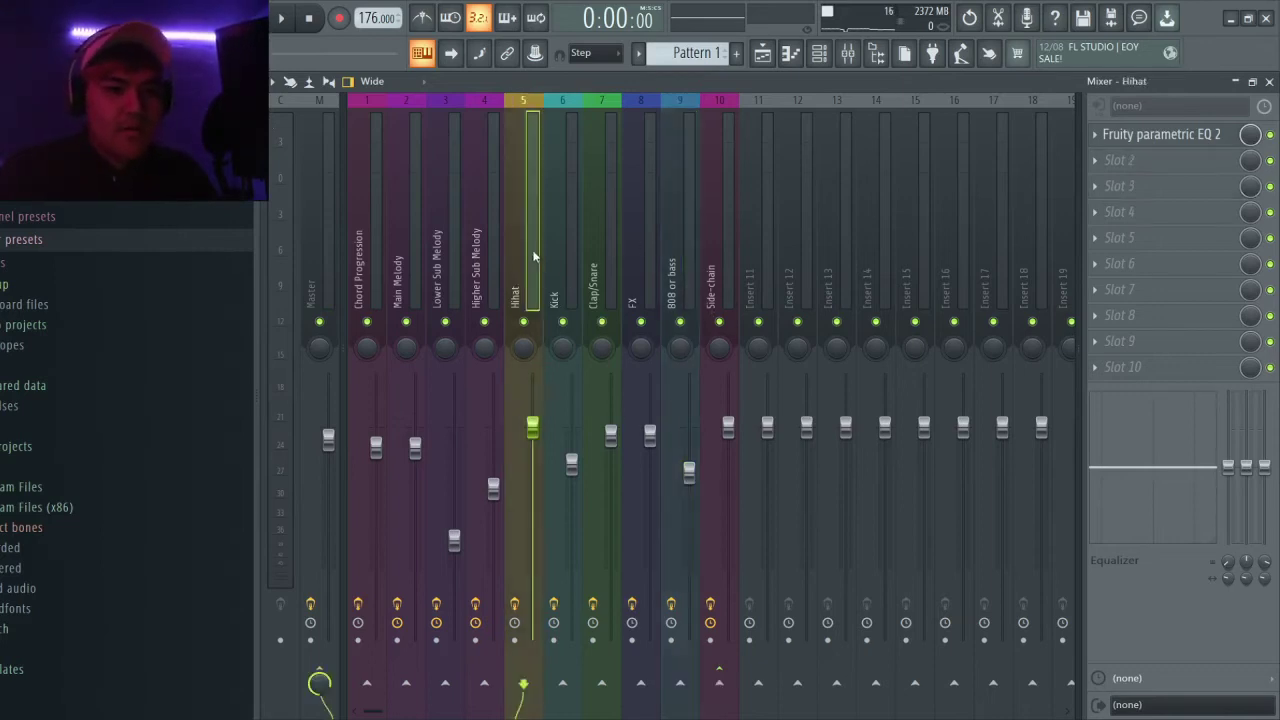
click(1176, 140)
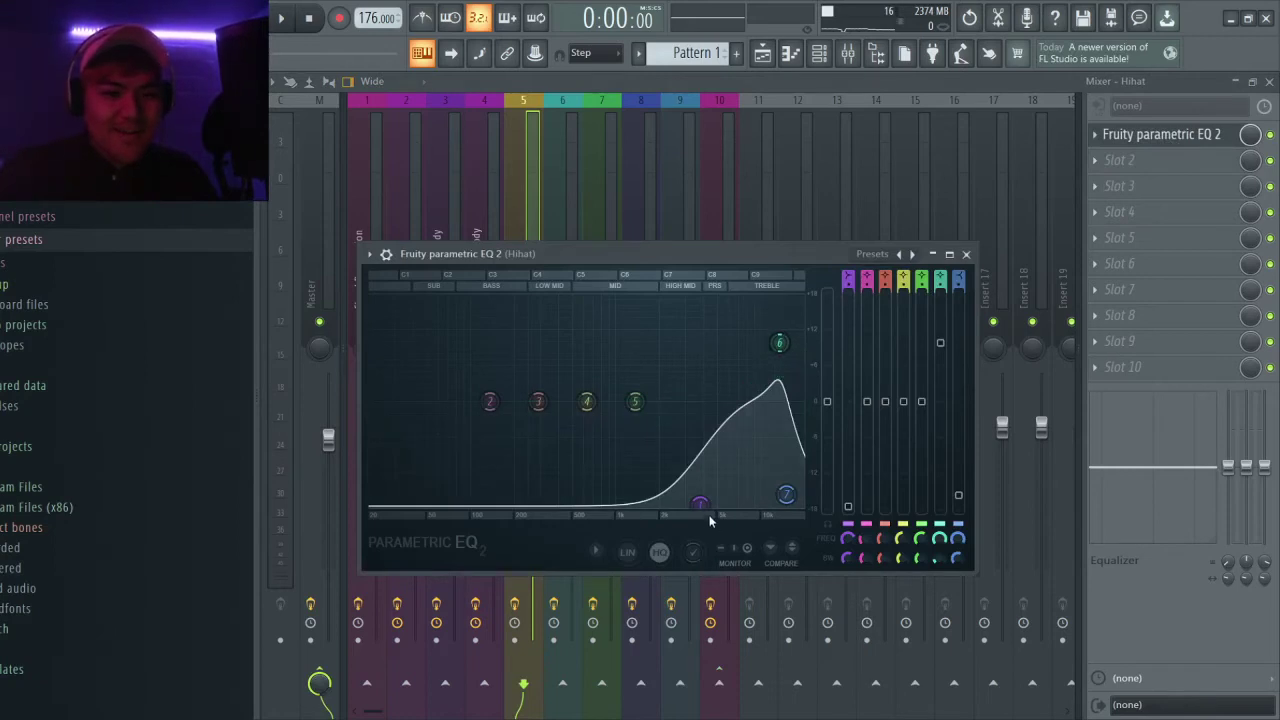
drag(704, 514, 659, 505)
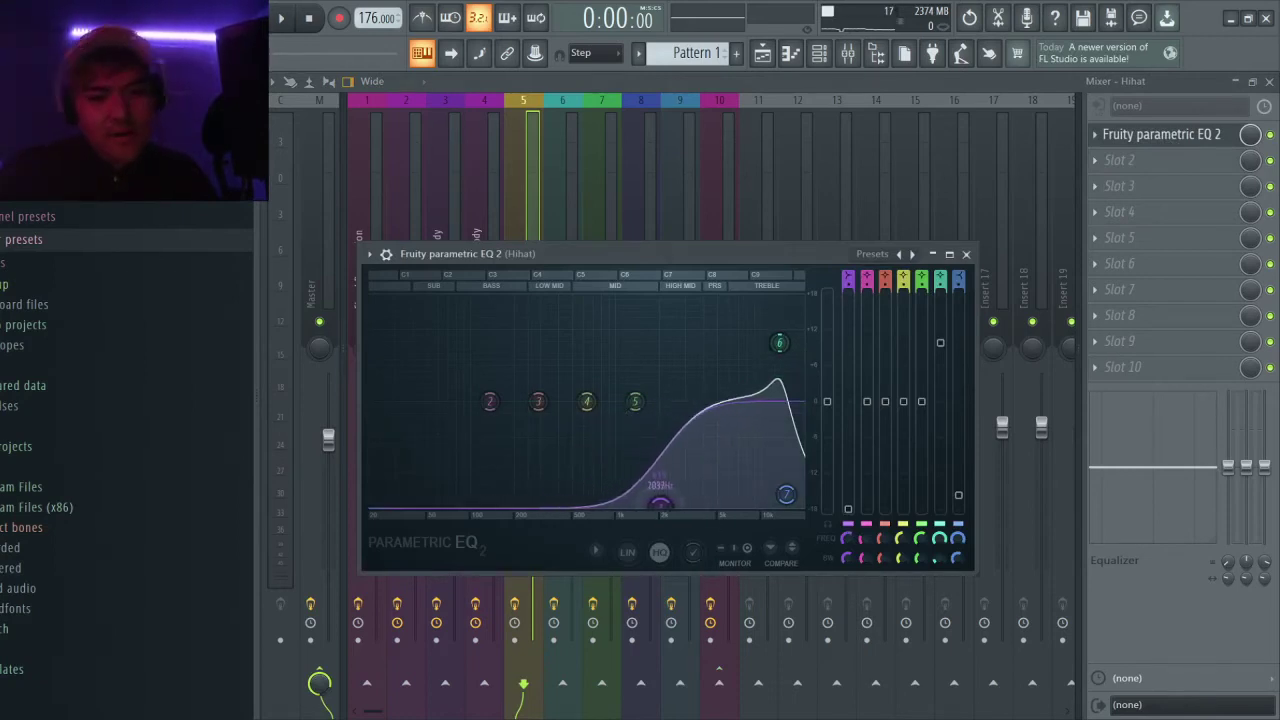
click(967, 254)
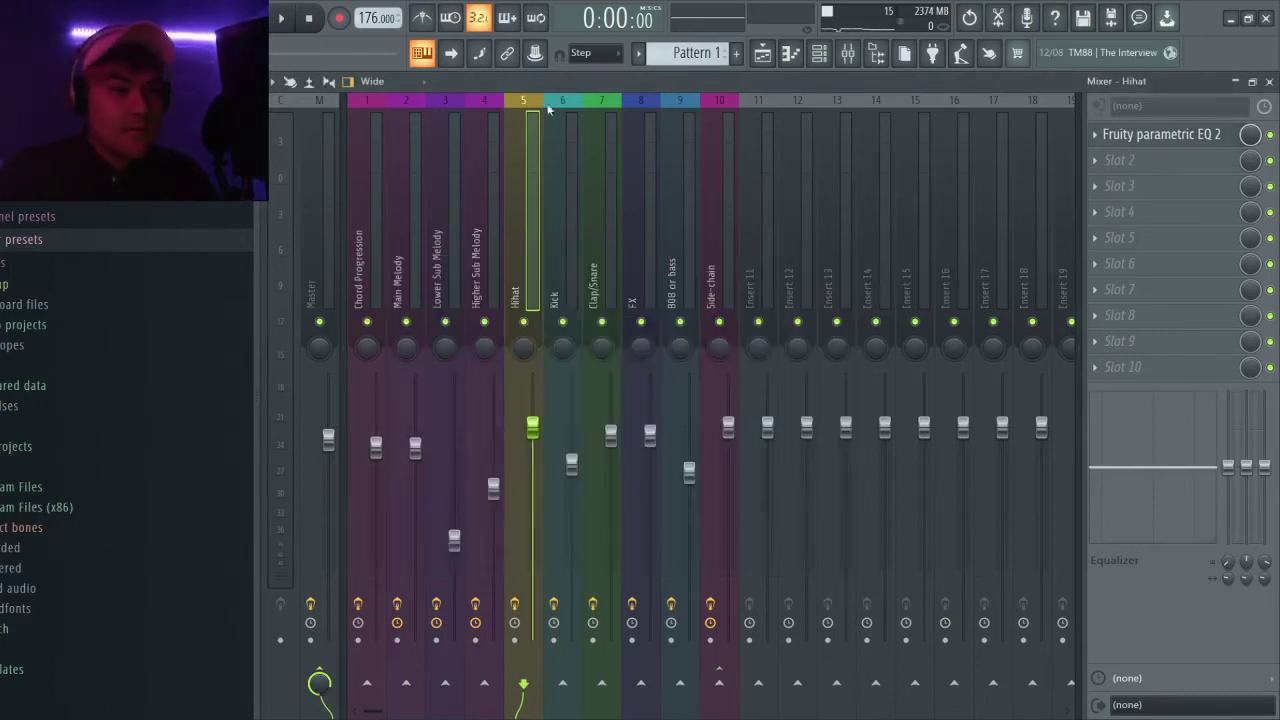
click(1183, 131)
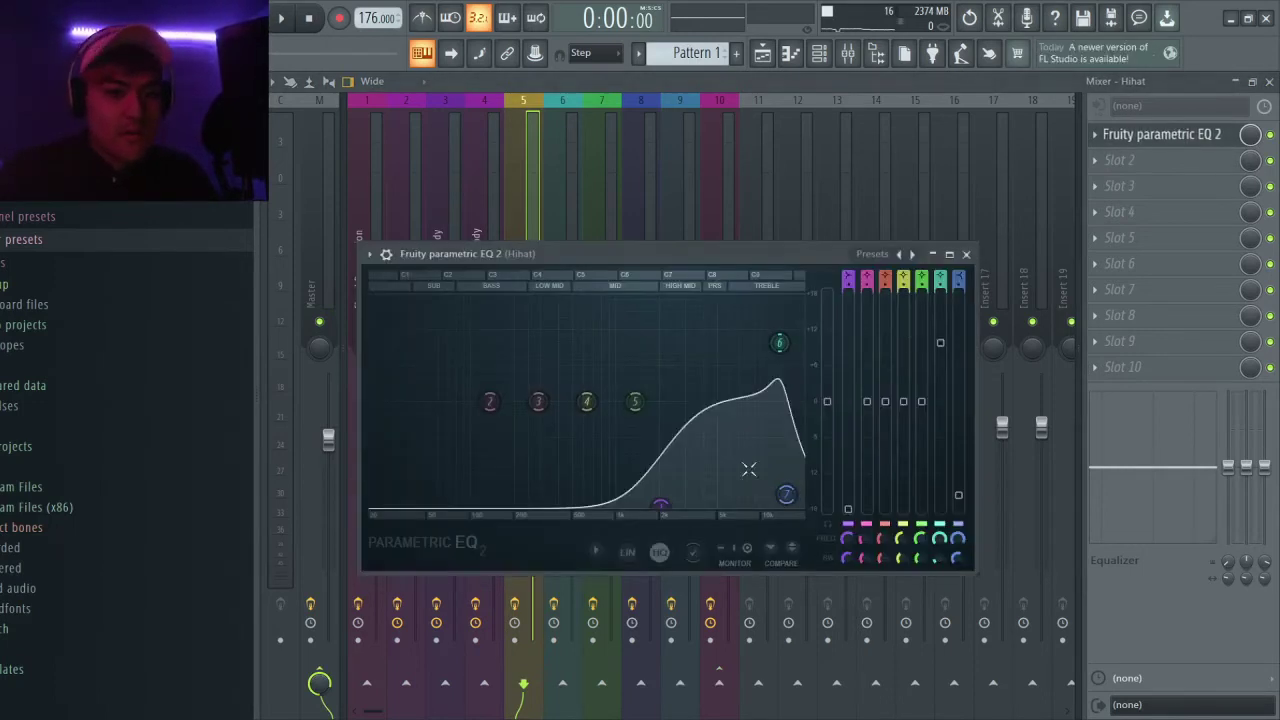
mouse_move(659, 505)
mouse_down()
mouse_move(576, 503)
mouse_move(677, 503)
mouse_up()
click(966, 254)
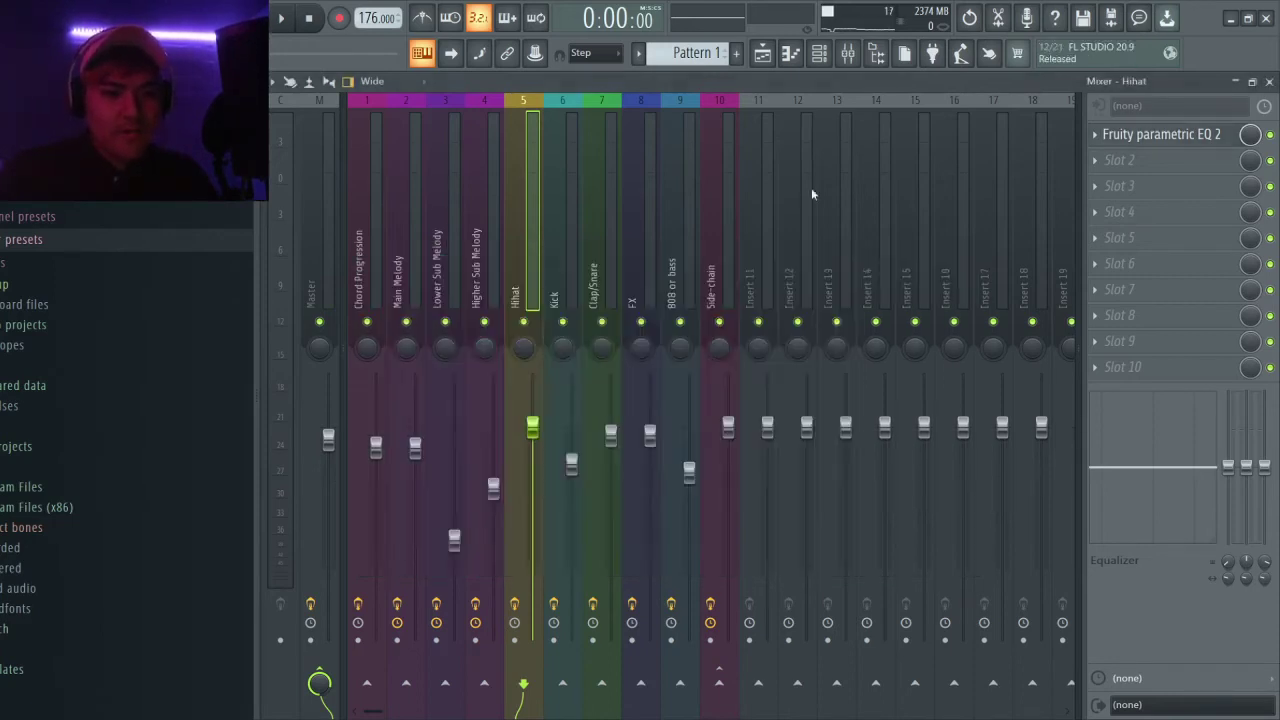
Step: Play the beat to hear the mix, close the mixer, then stop playback
click(280, 24)
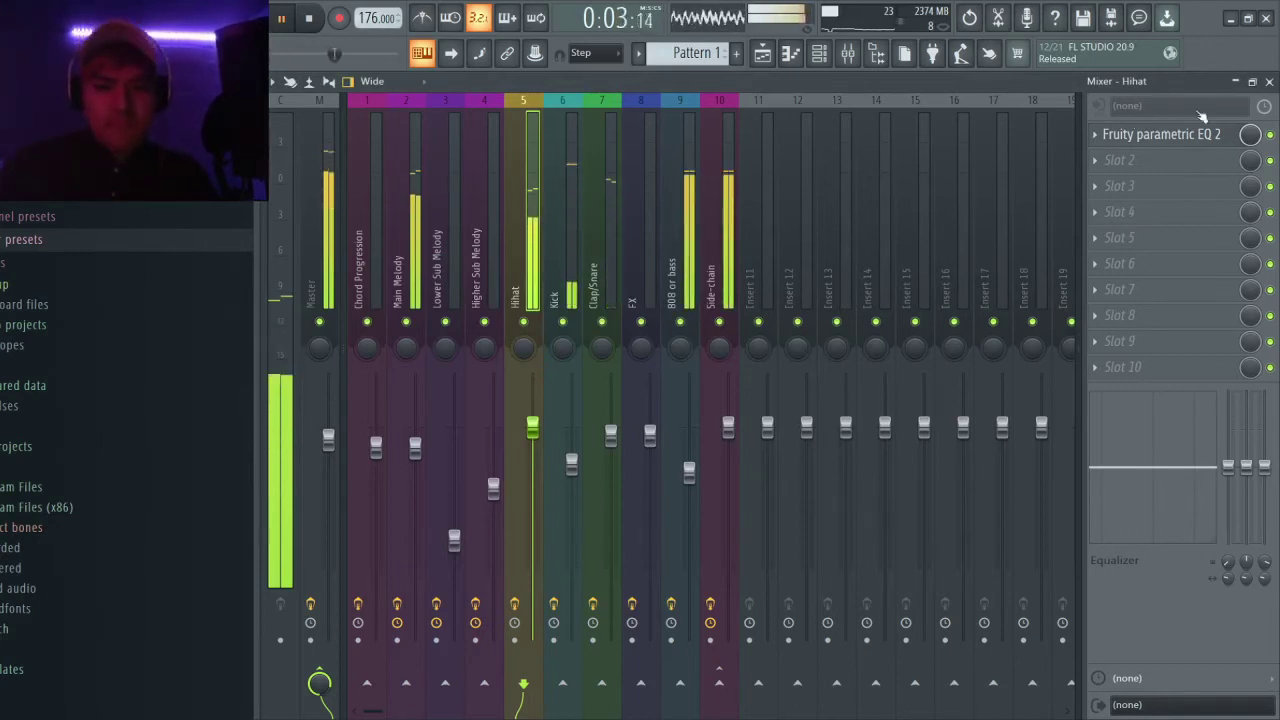
click(1269, 82)
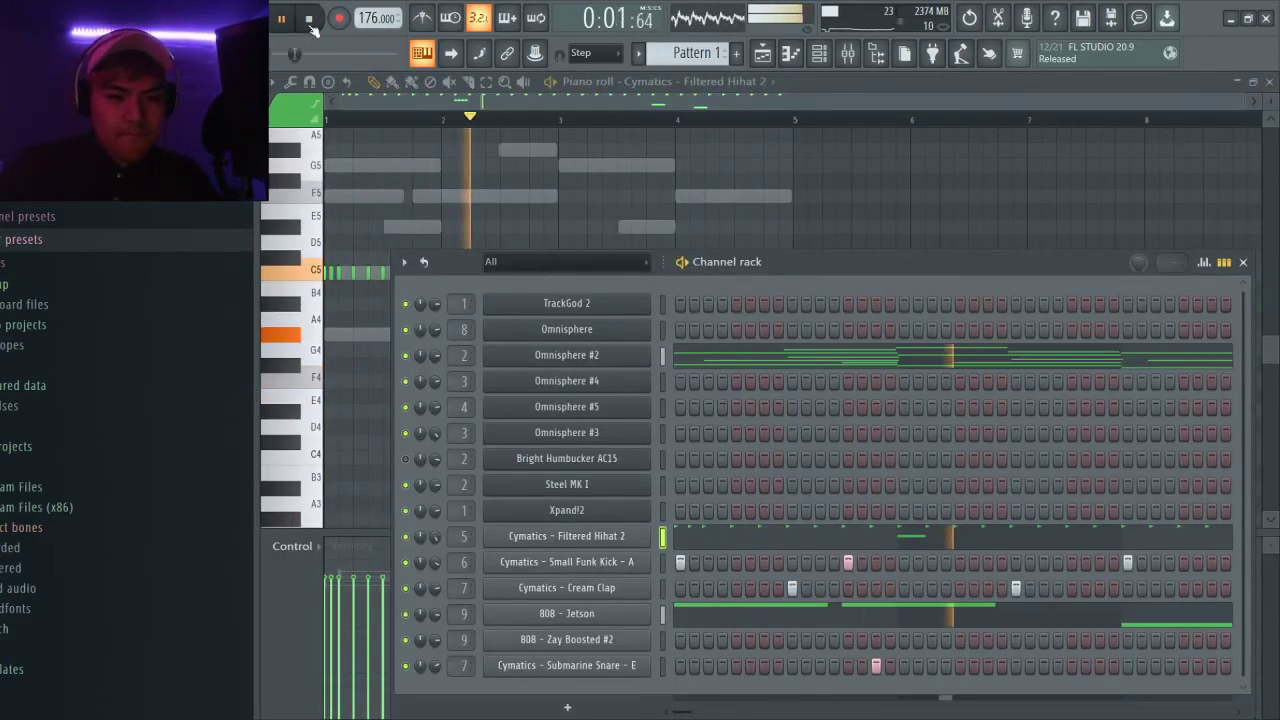
key(space)
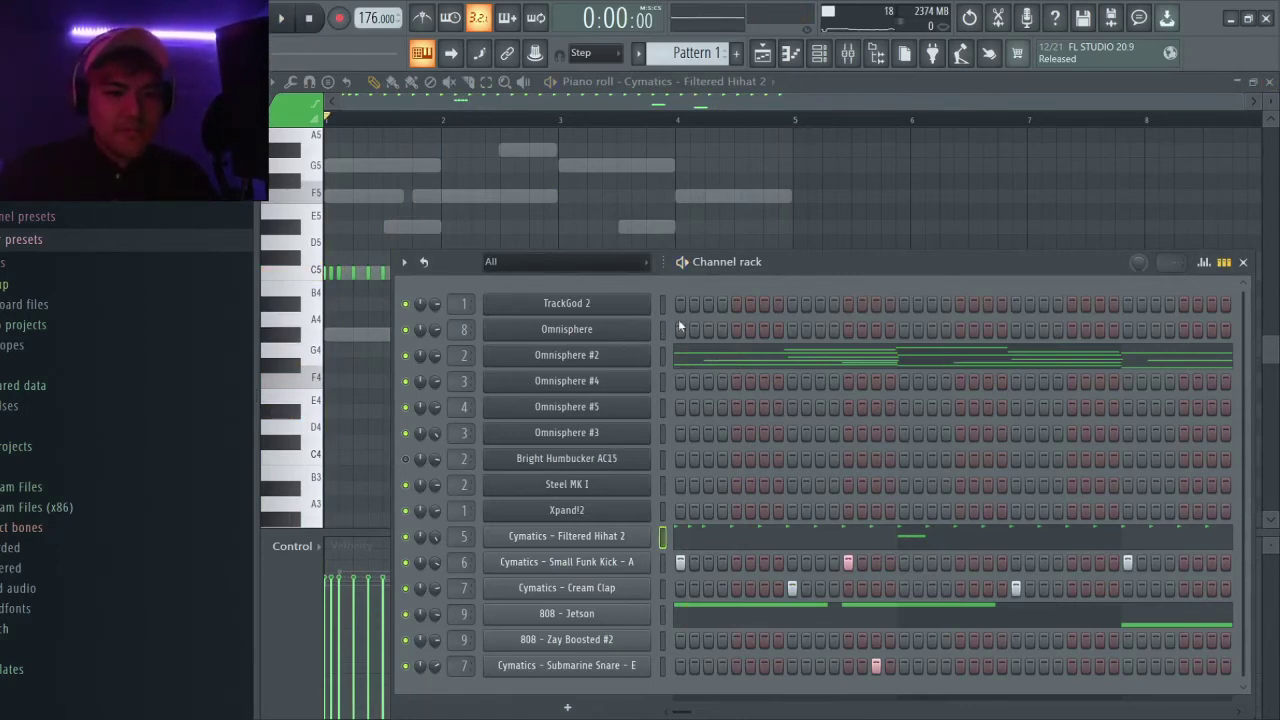
Step: Bring up the Omnisphere #4 piano roll and look over its layered notes across bars 1–4
scroll(700, 180, up, 2)
click(727, 82)
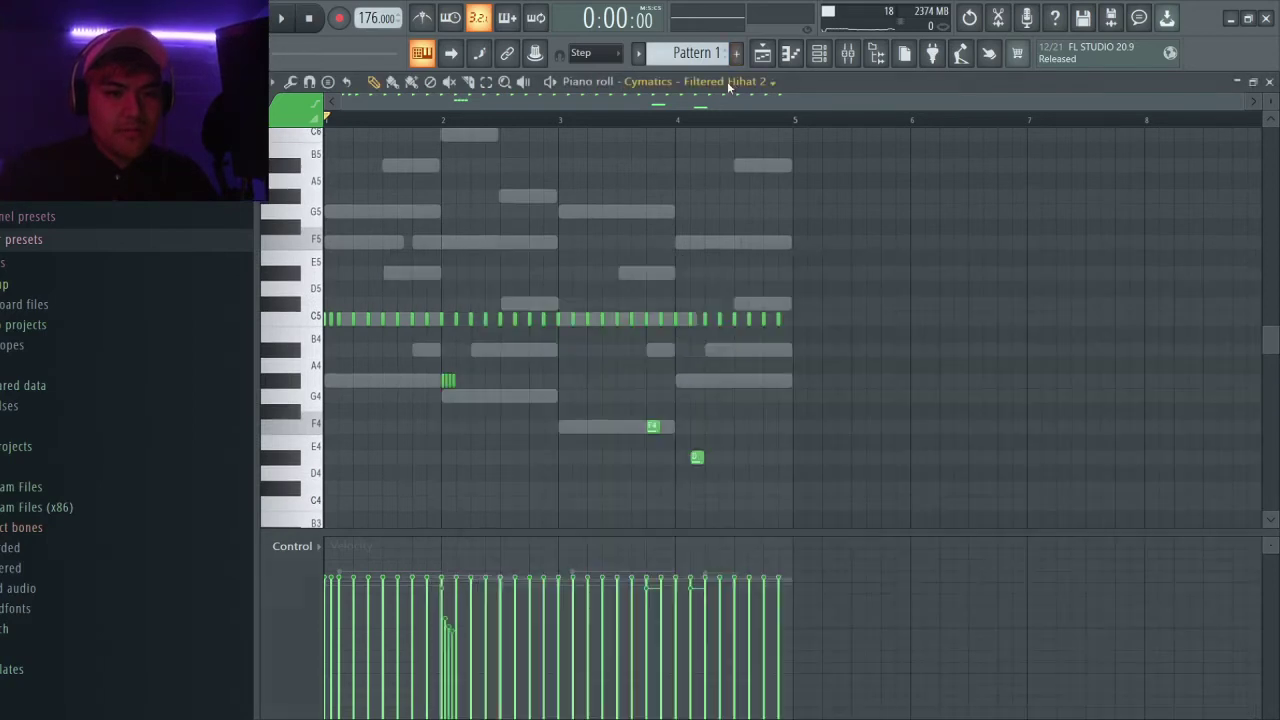
double_click(500, 197)
scroll(500, 205, up, 5)
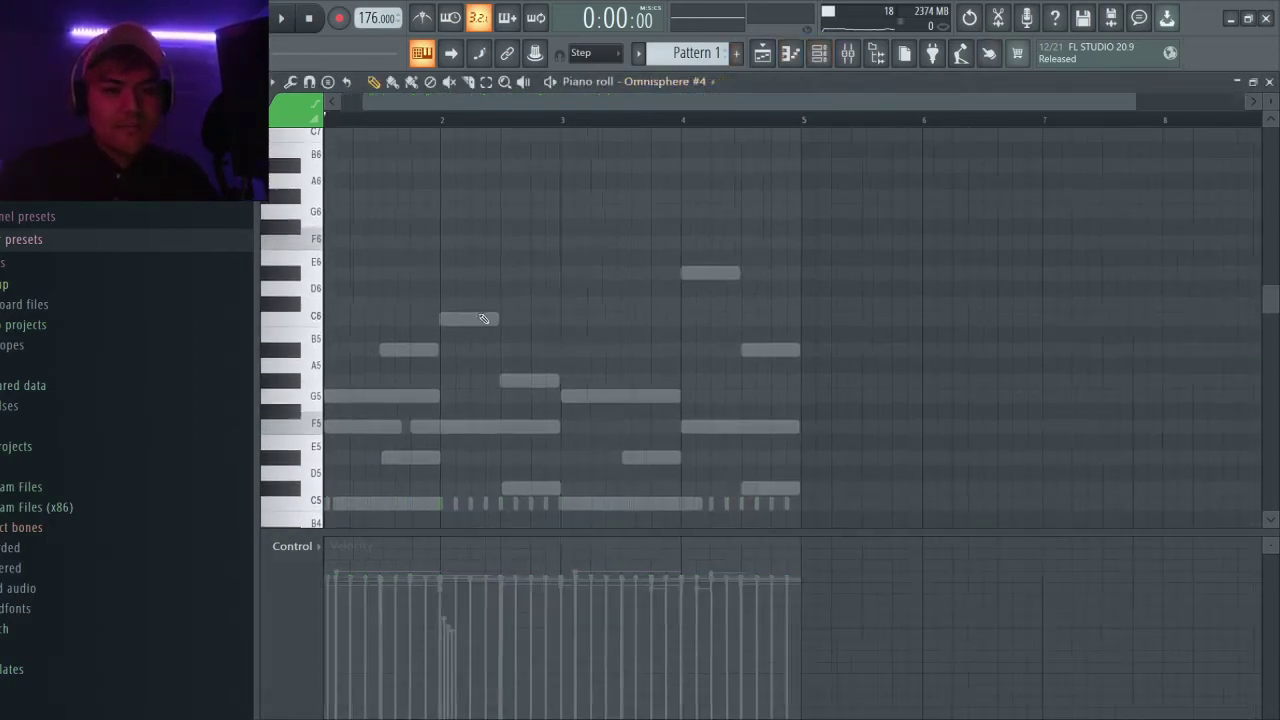
scroll(490, 330, down, 7)
ctrl+scroll(560, 314, up, 3)
ctrl+scroll(514, 312, down, 3)
scroll(517, 325, up, 8)
scroll(457, 405, down, 4)
scroll(403, 448, down, 4)
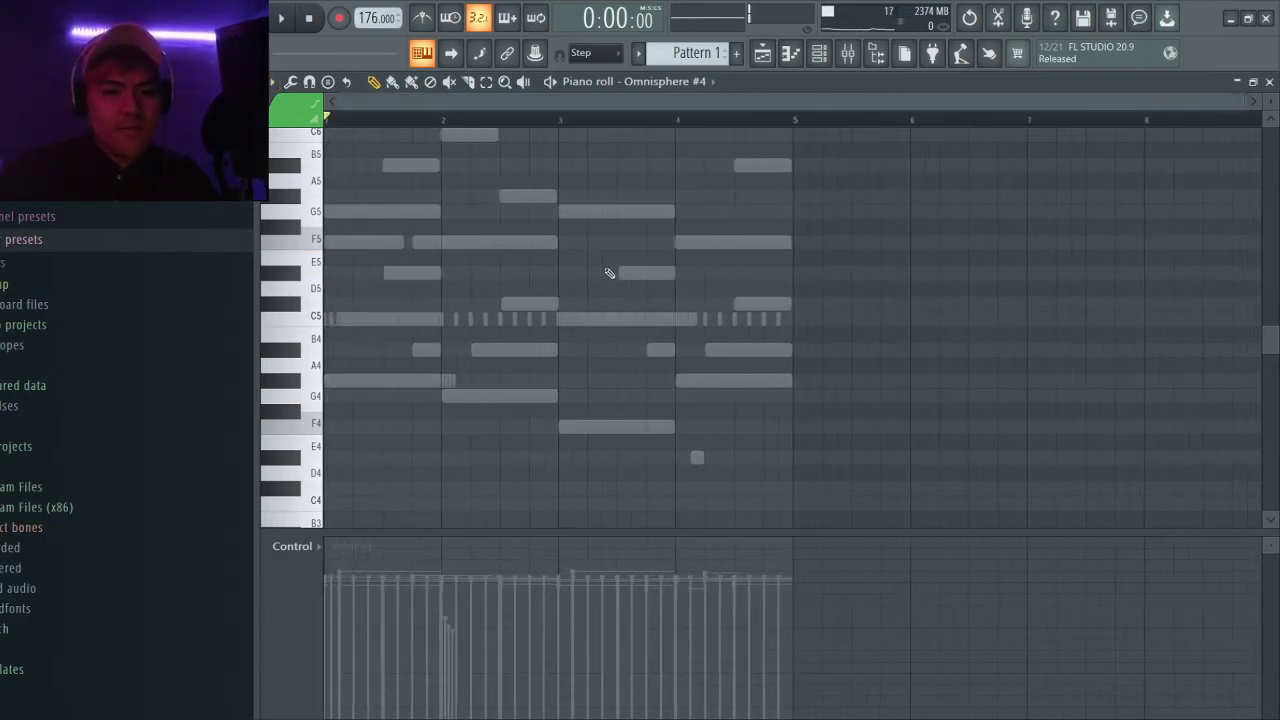
scroll(503, 360, up, 5)
scroll(585, 342, down, 2)
scroll(585, 342, down, 6)
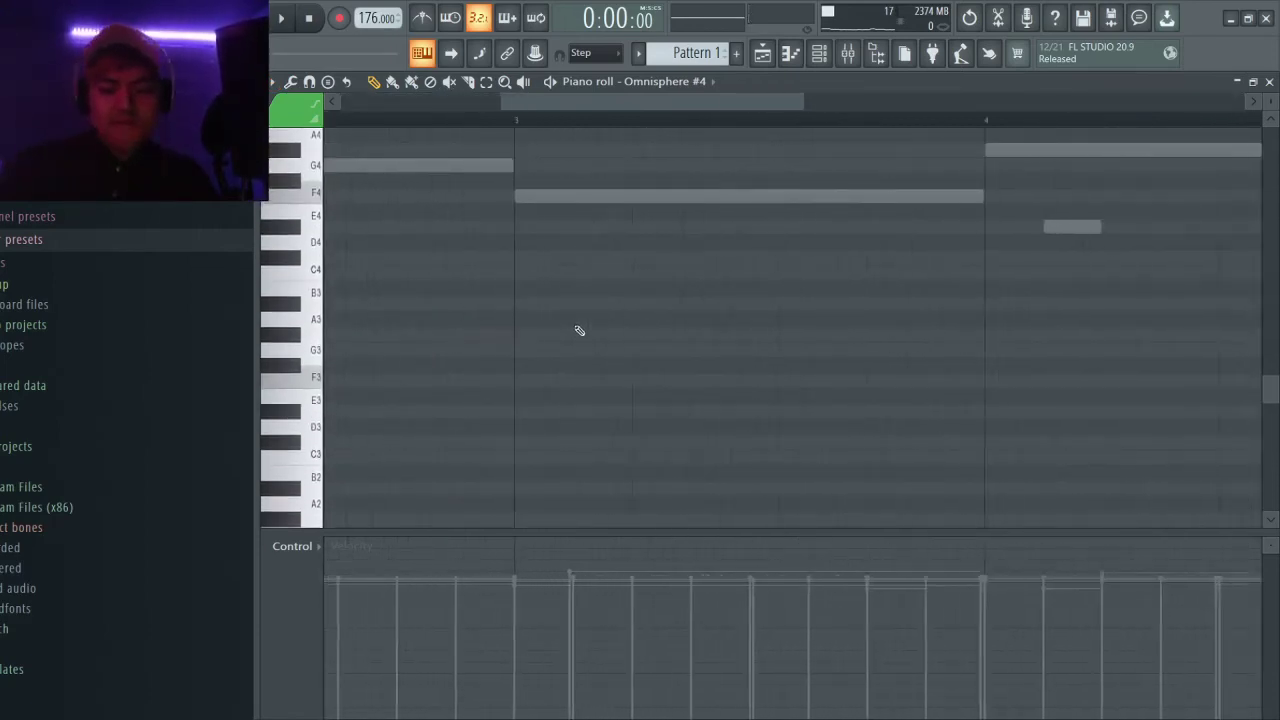
scroll(599, 334, up, 7)
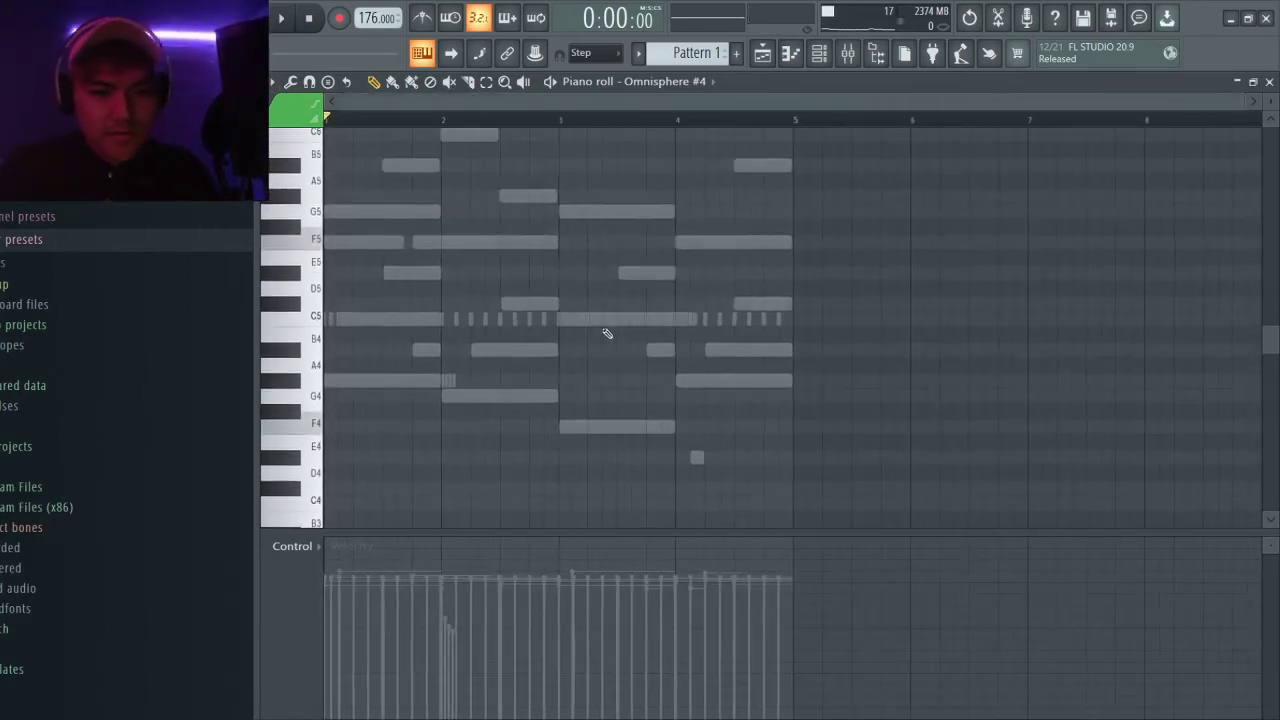
Step: Close the Omnisphere #4 notes and bring the channel rack in front of the mixer
click(847, 55)
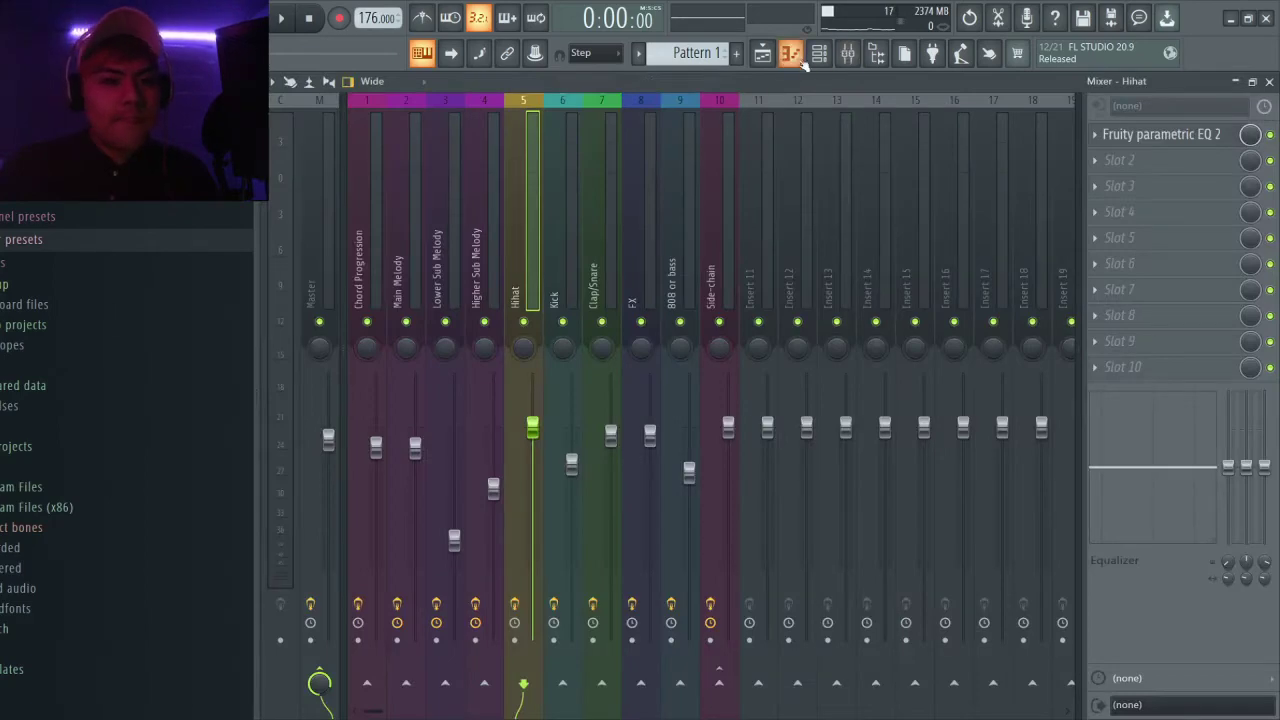
click(818, 54)
click(845, 58)
click(820, 55)
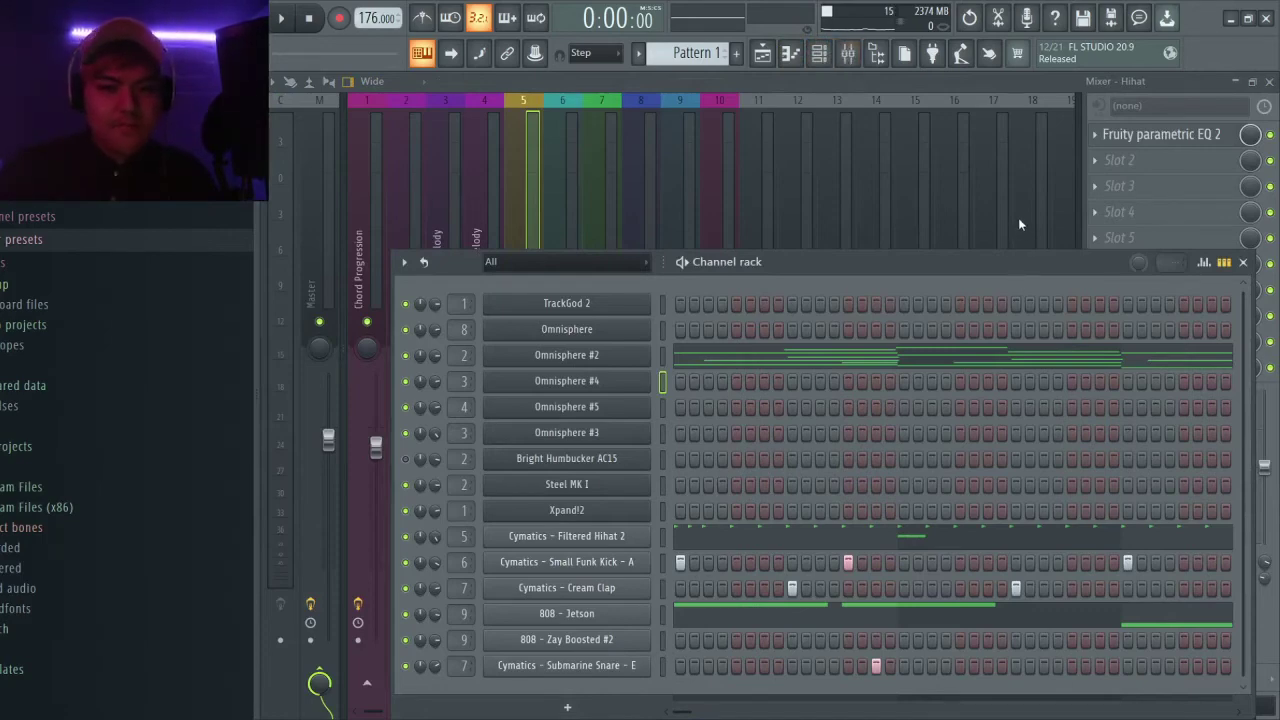
Step: Play the Cymatics Nacho Open Hihat pattern, then close its piano roll
key(F7)
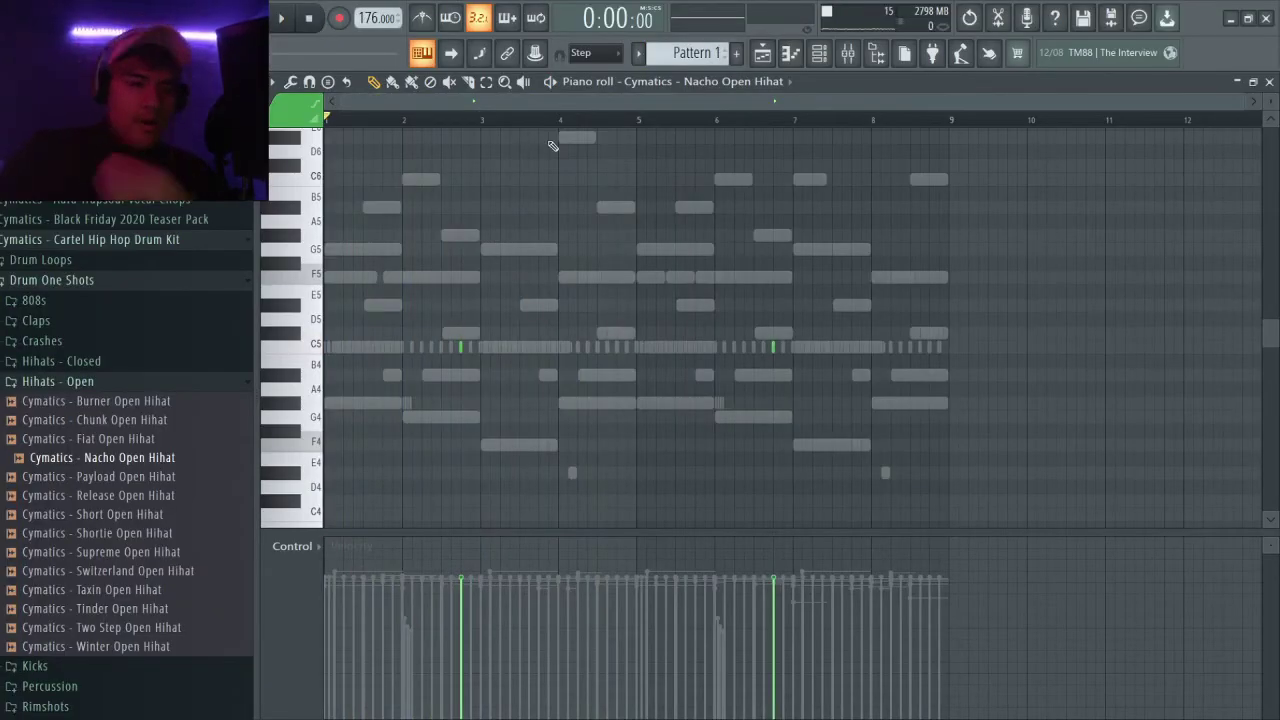
scroll(615, 180, up, 8)
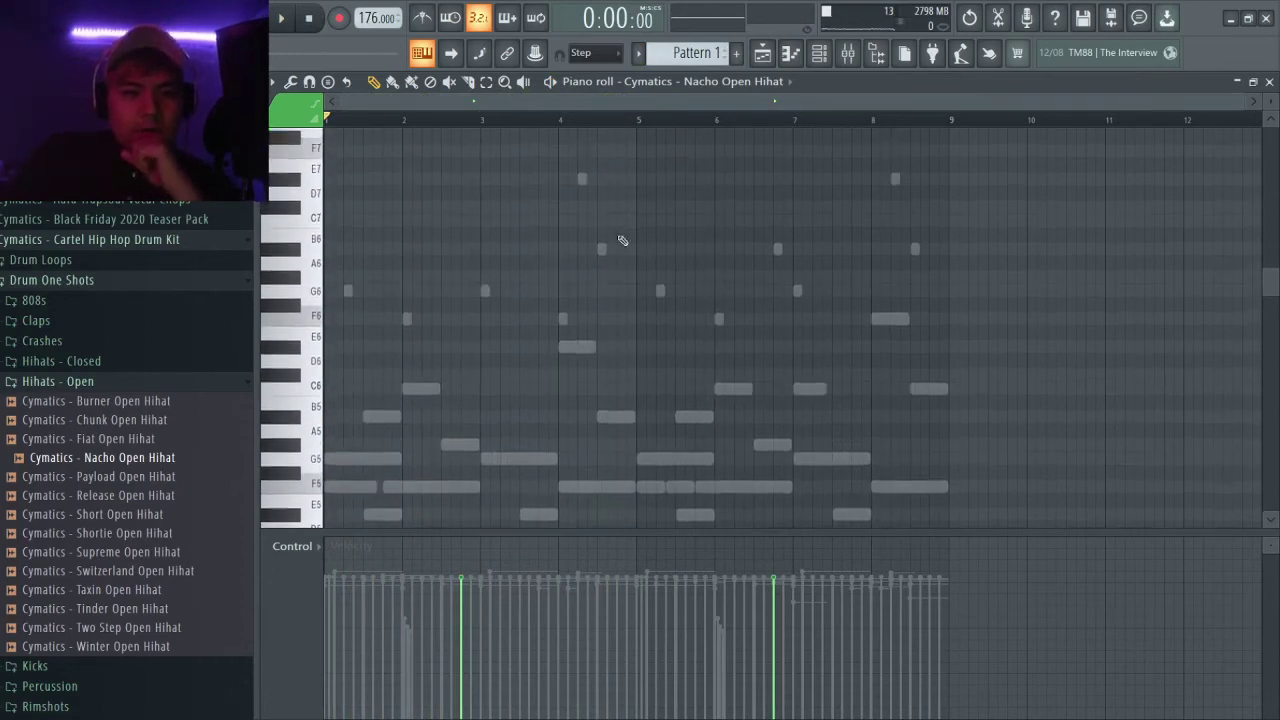
scroll(660, 192, down, 3)
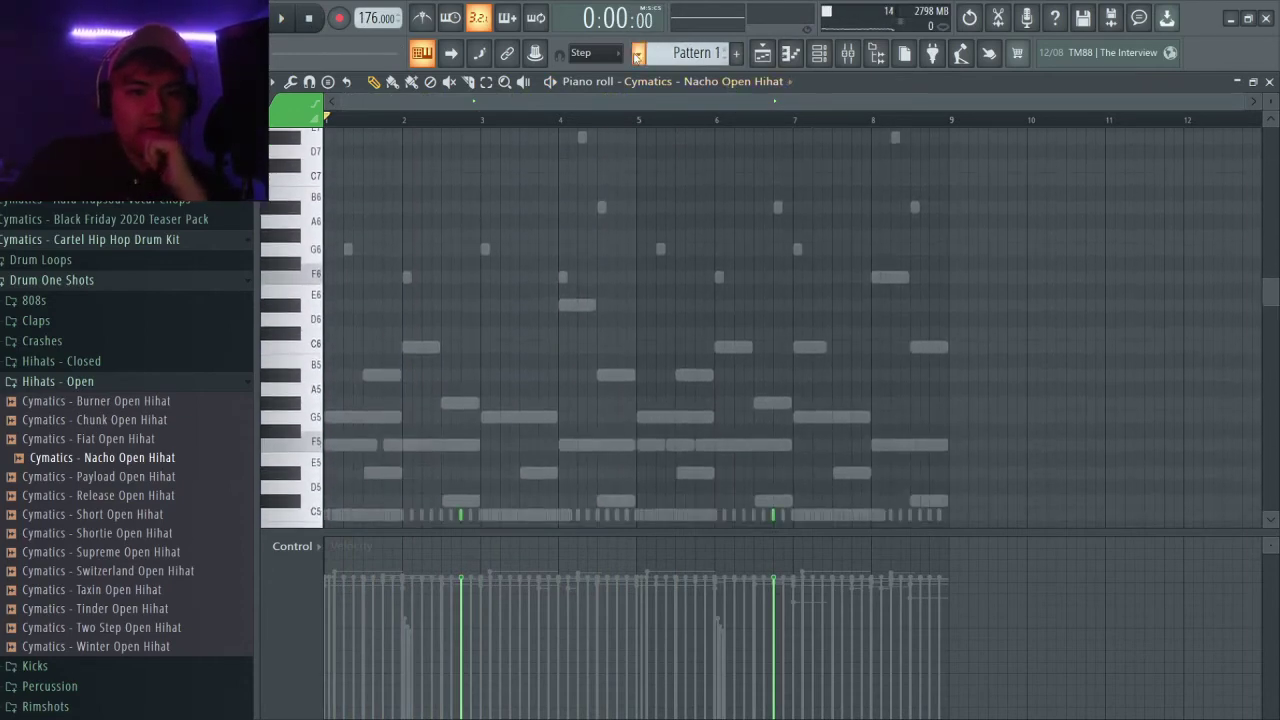
key(F7)
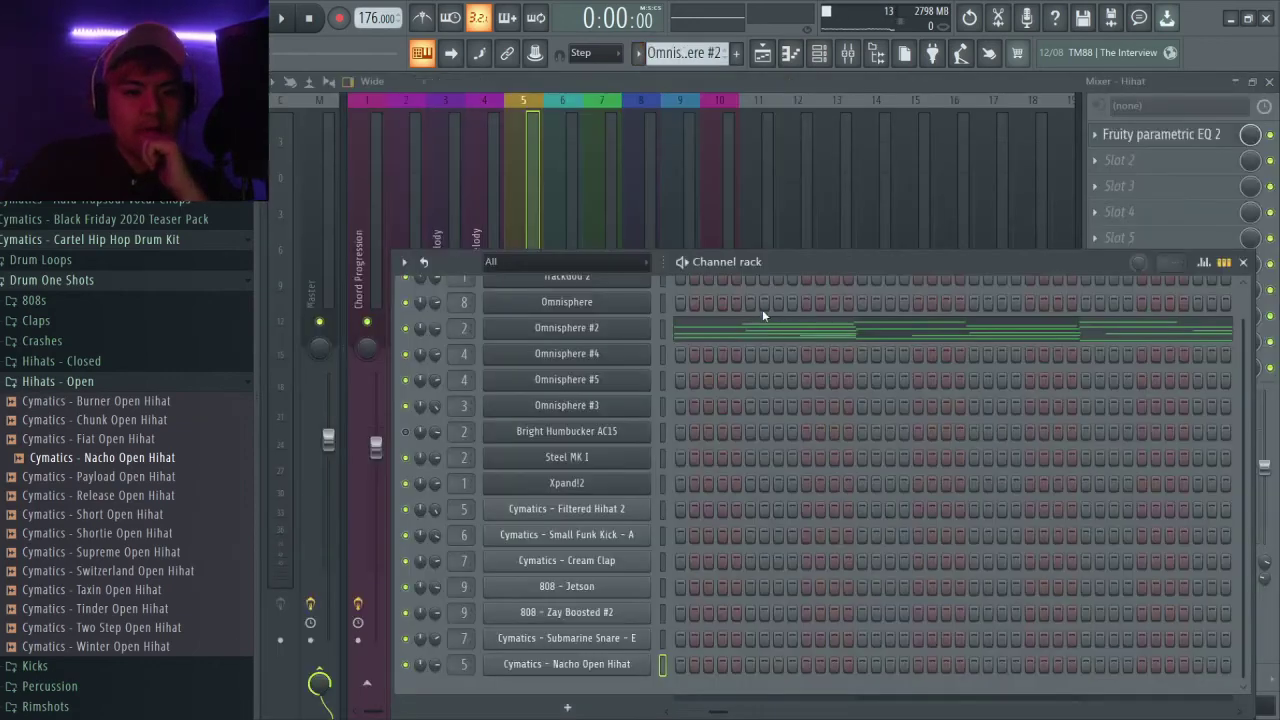
Step: Place all eight patterns in the playlist, stretching the Nacho Open Hihat clip to bar 9
click(1269, 82)
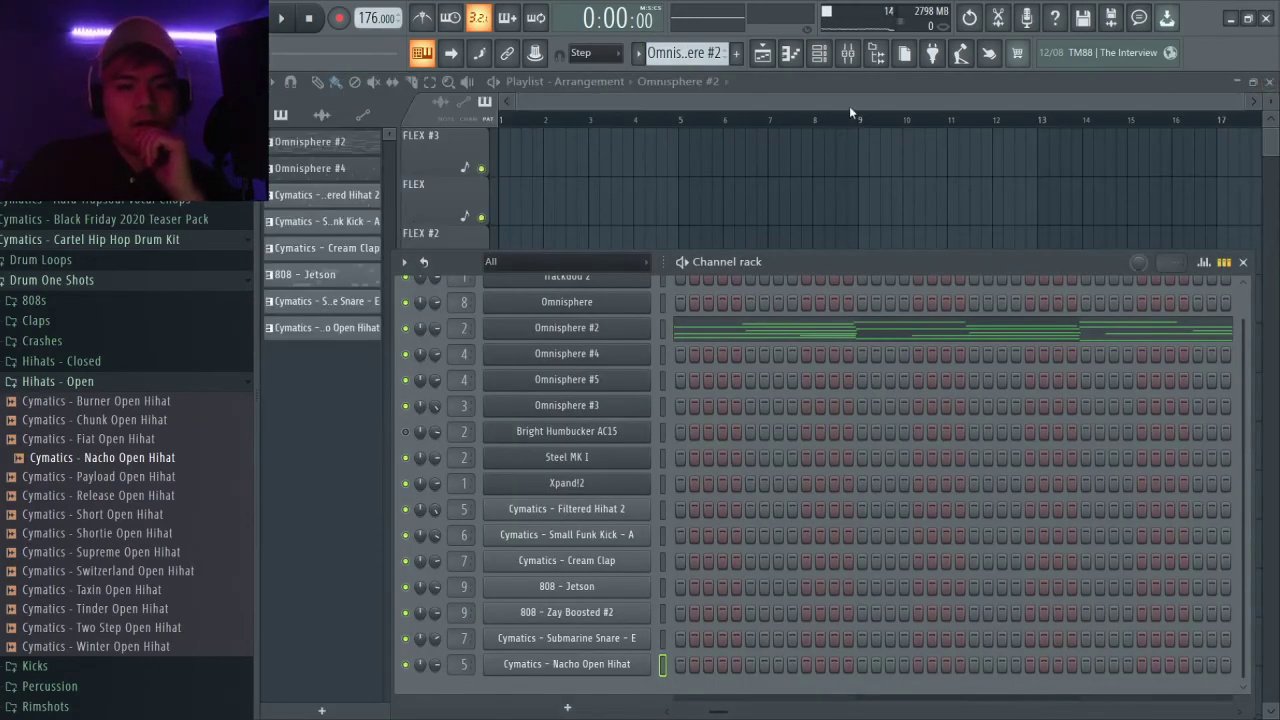
click(764, 53)
click(764, 53)
click(764, 53)
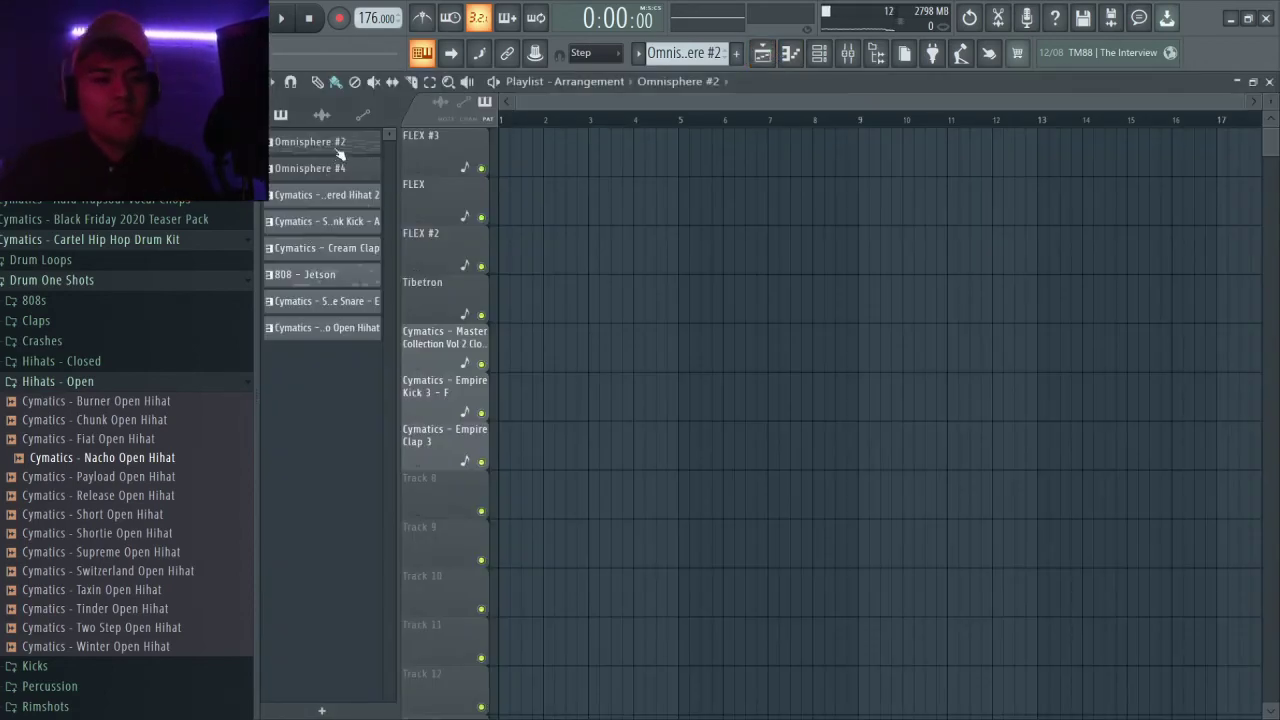
drag(348, 144, 596, 162)
scroll(709, 507, up, 3)
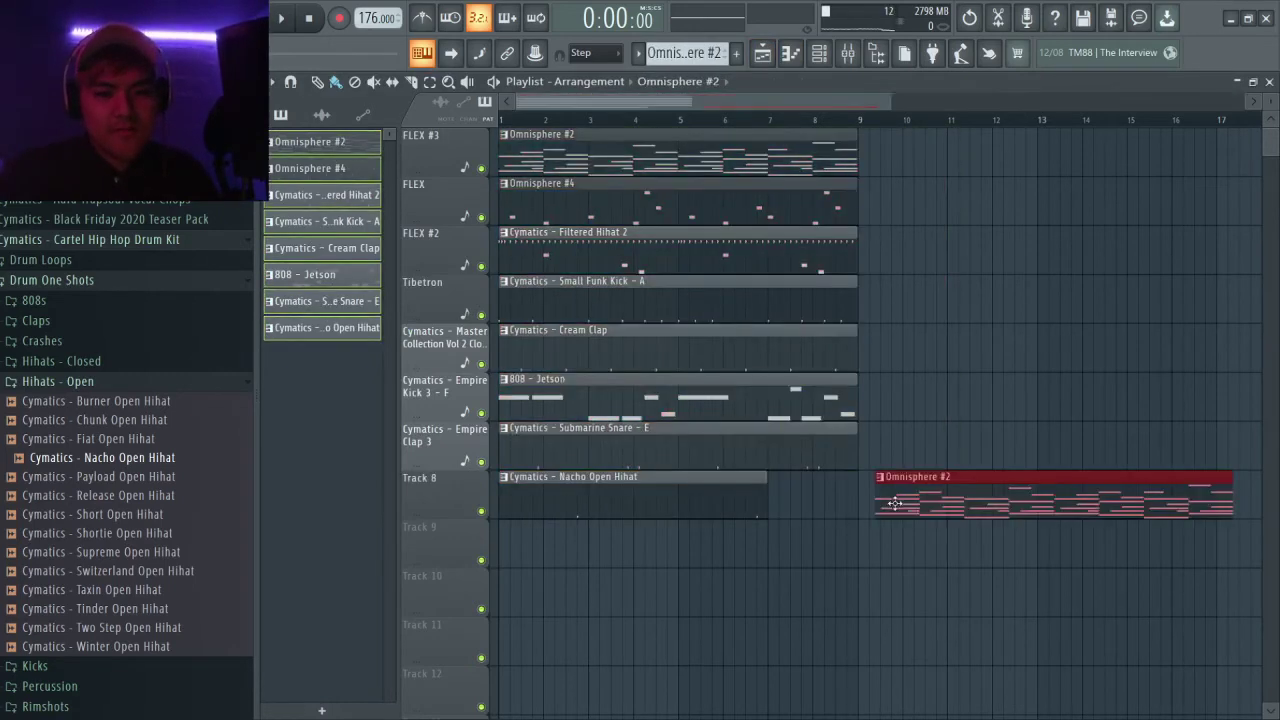
drag(744, 478, 936, 468)
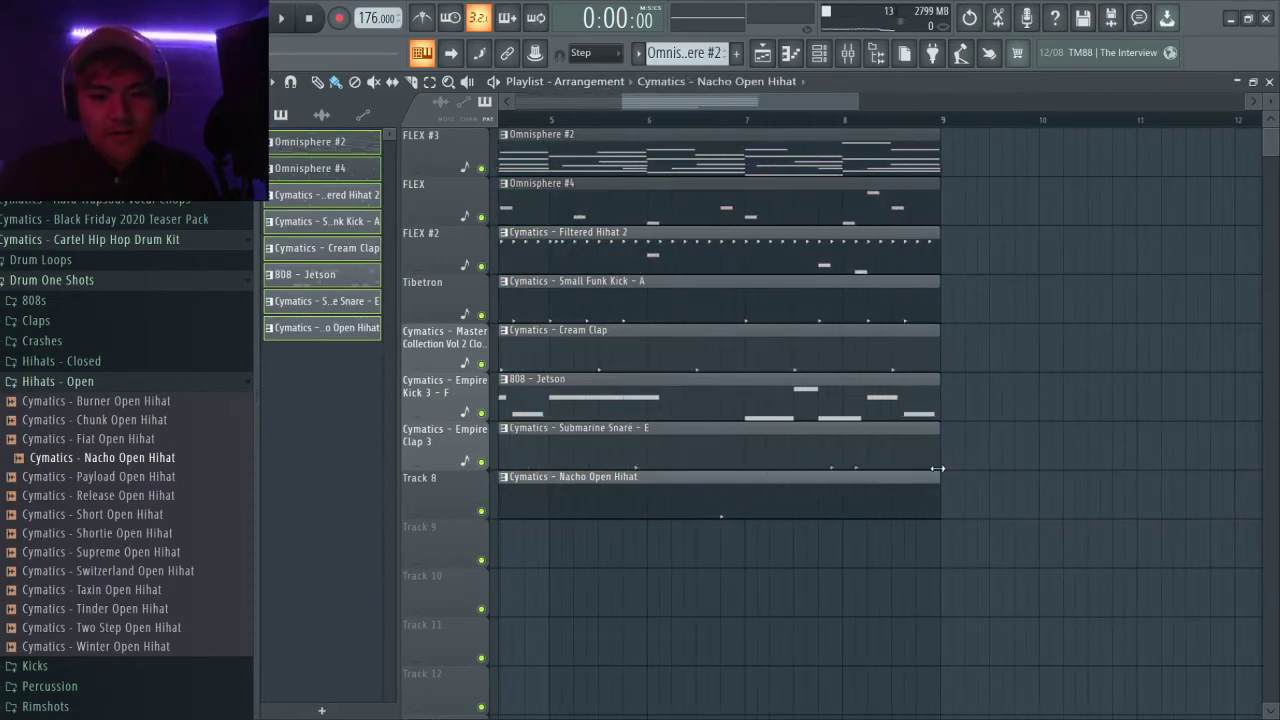
scroll(900, 470, down, 4)
Step: Duplicate every clip with Ctrl+A and Ctrl+B to bar 33, then clear bars 1–8 except Omnisphere #2
key(ctrl+a)
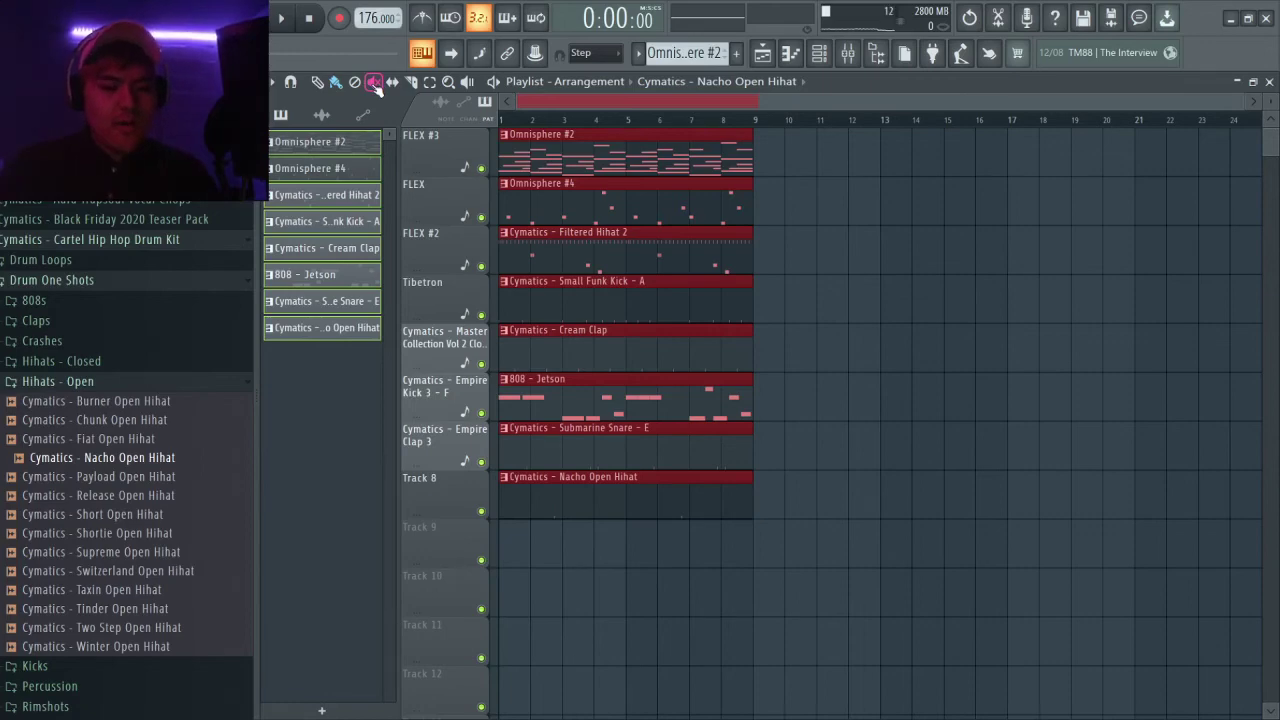
key(ctrl+b)
key(ctrl+b)
scroll(650, 212, down, 2)
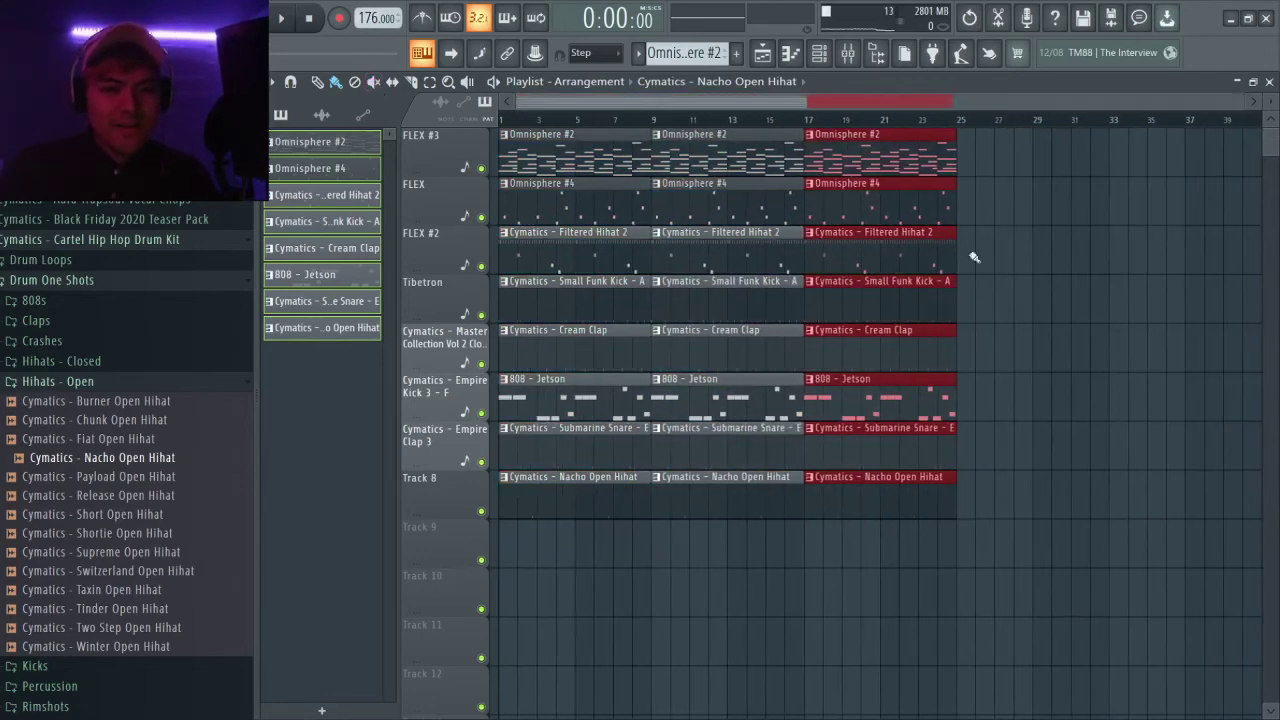
key(ctrl+b)
scroll(773, 210, up, 2)
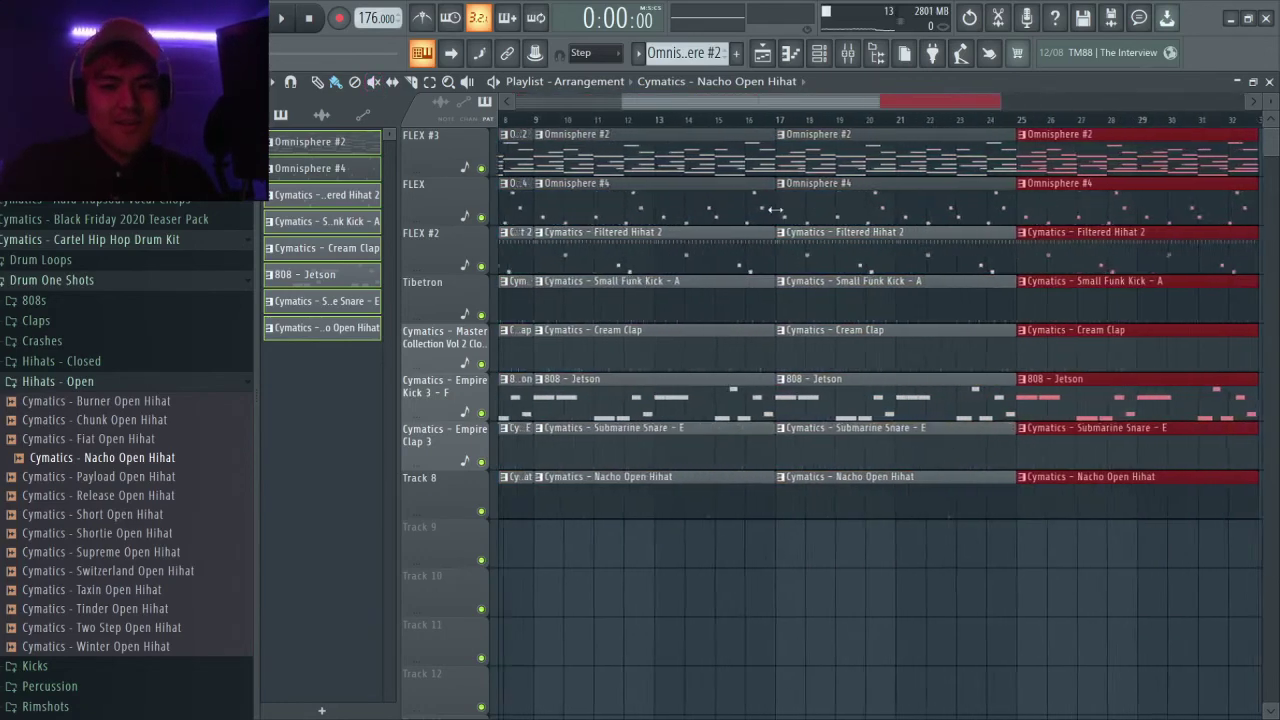
scroll(773, 210, down, 3)
drag(590, 218, 509, 626)
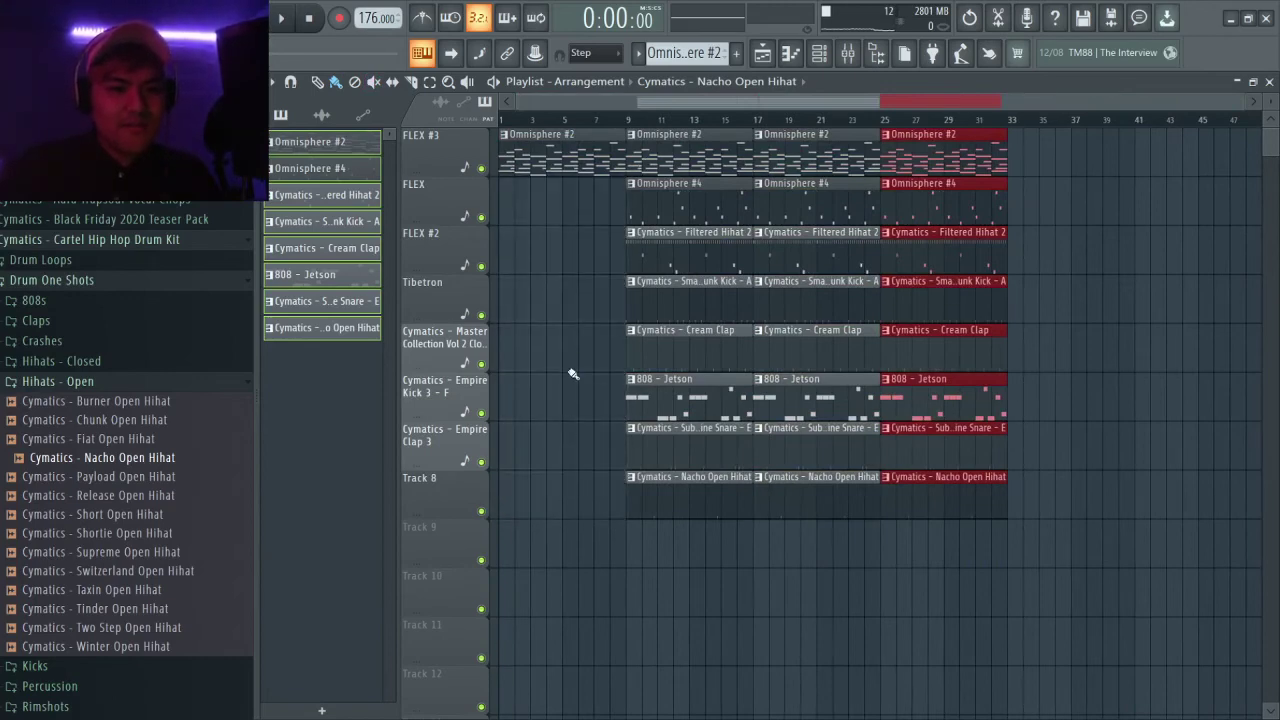
scroll(500, 271, up, 1)
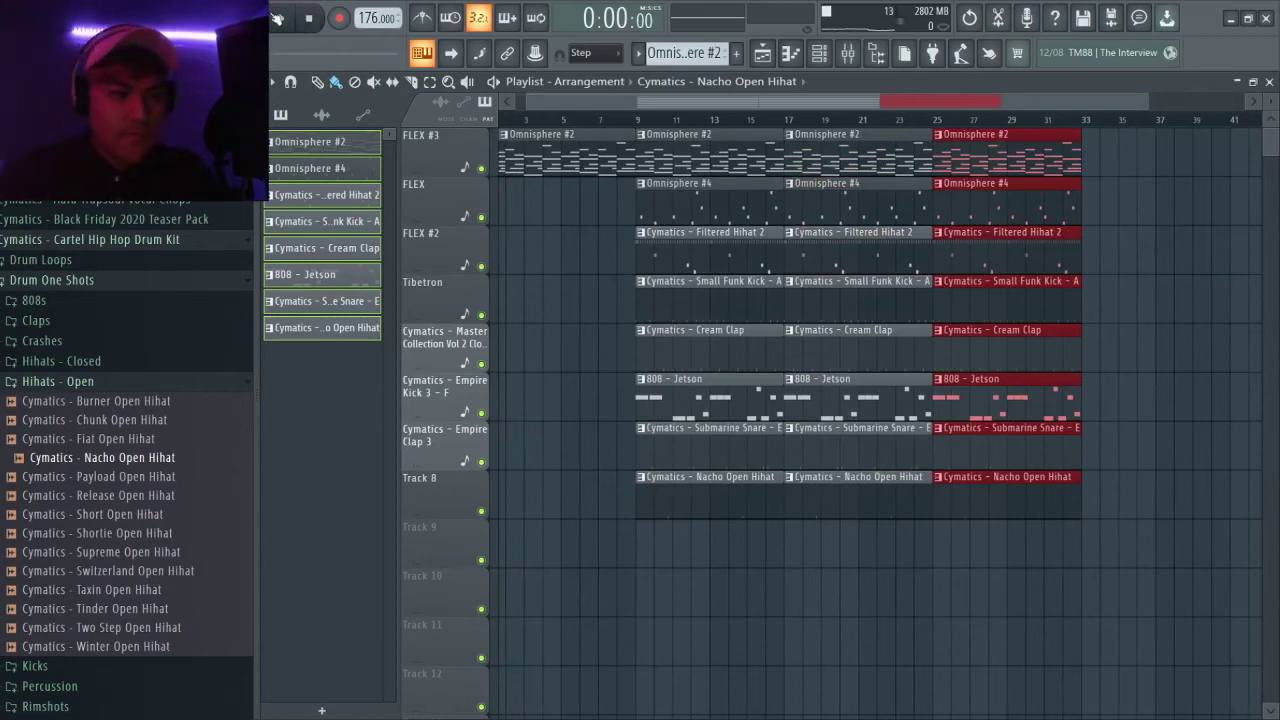
Step: Play part of the arrangement, then stop playback
click(285, 18)
scroll(737, 366, up, 3)
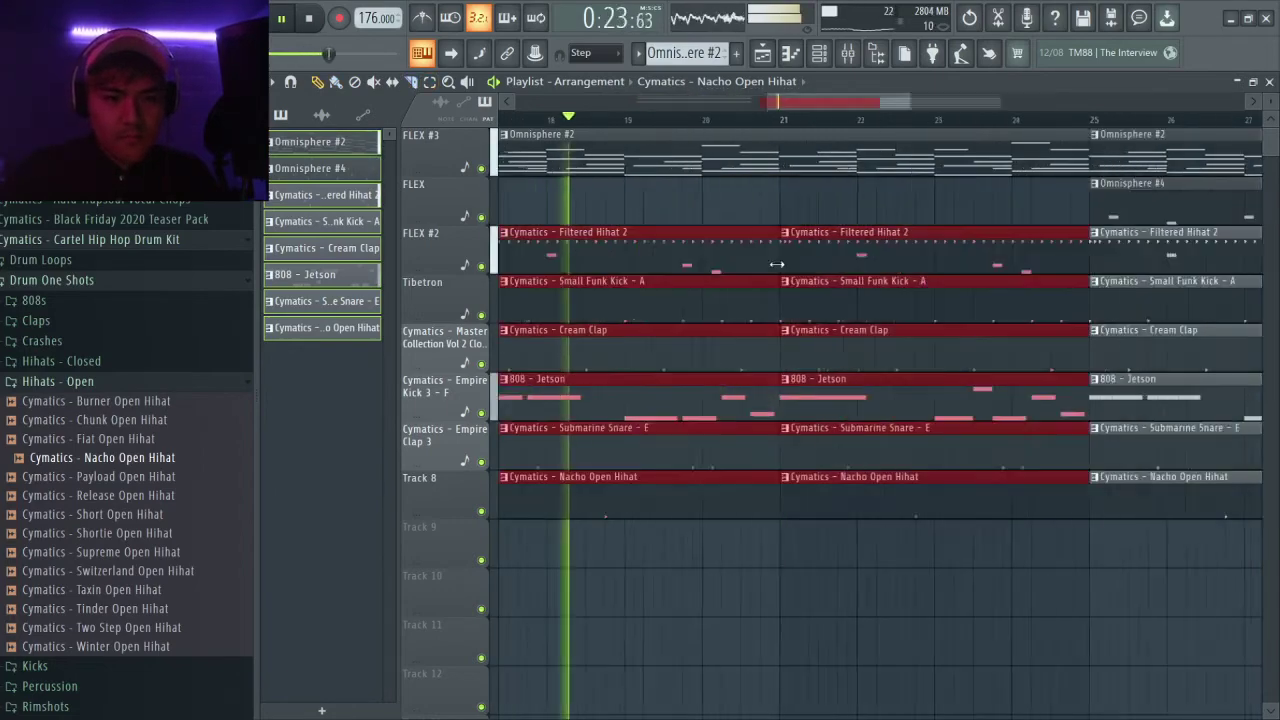
scroll(775, 256, down, 6)
key(space)
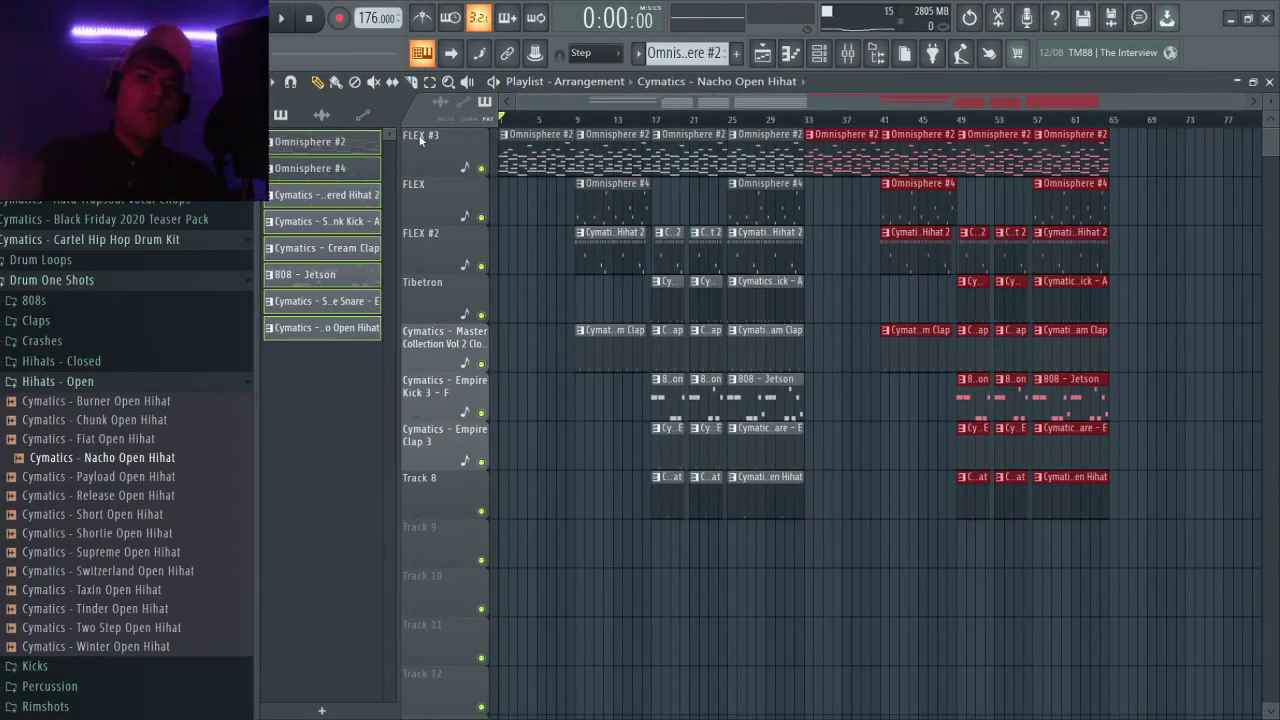
Step: Review the playlist out to bar 65 and replay the arrangement from the beginning
scroll(575, 245, up, 5)
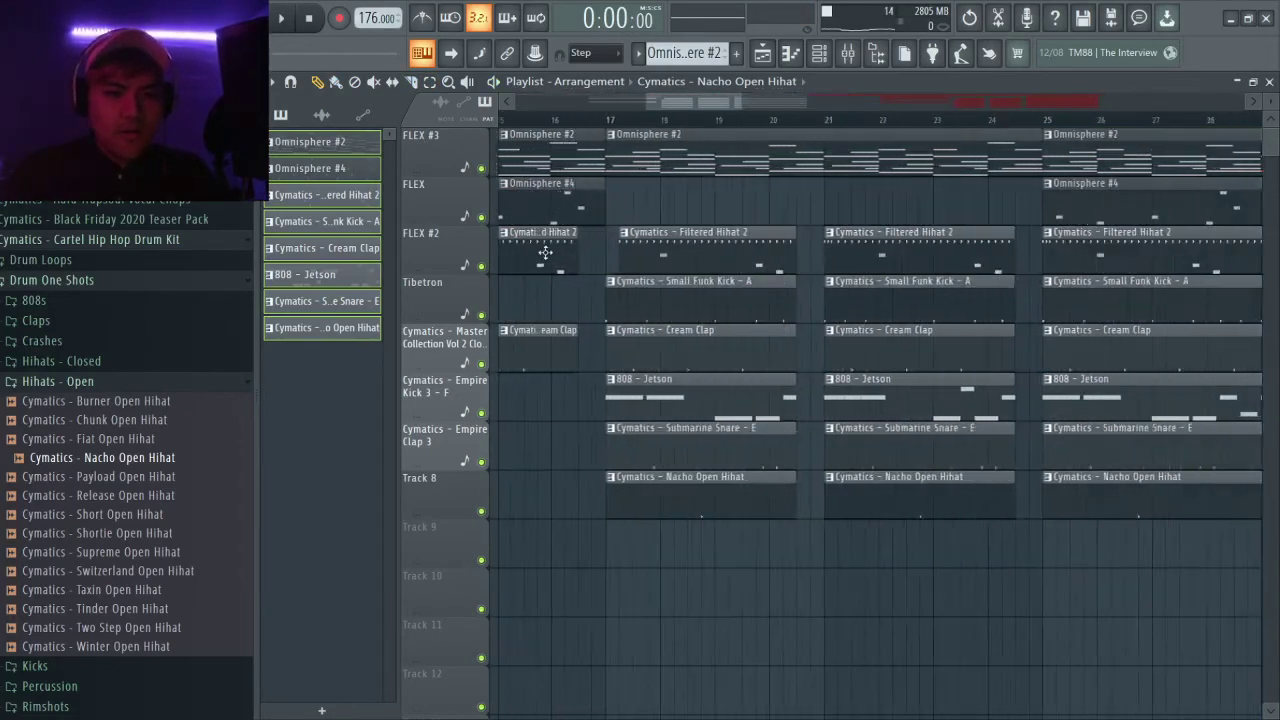
scroll(615, 287, up, 3)
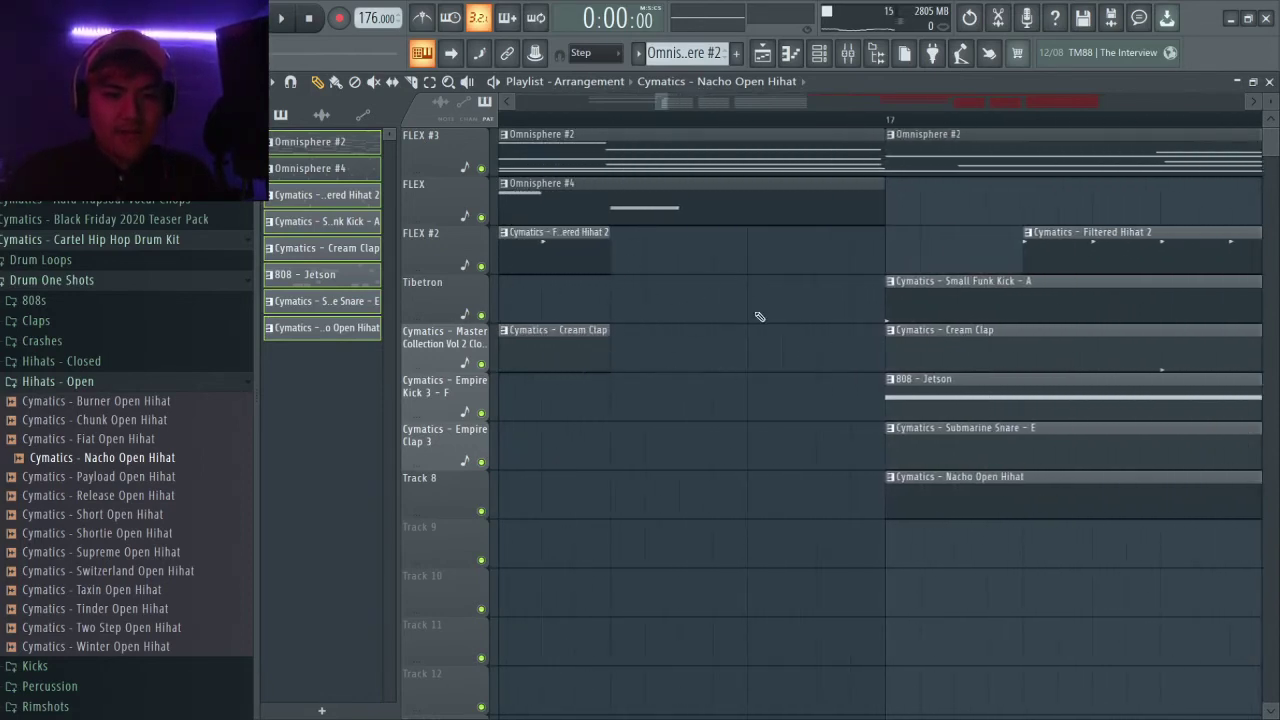
scroll(626, 370, down, 1)
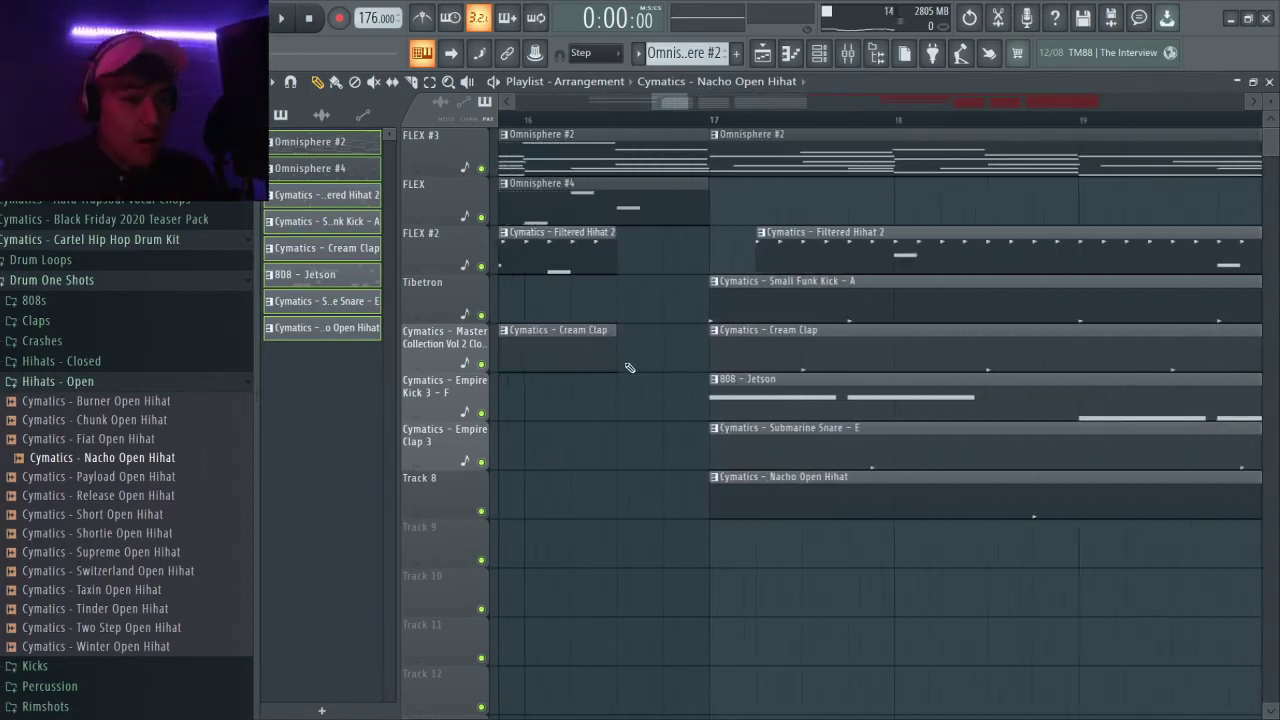
scroll(629, 368, down, 5)
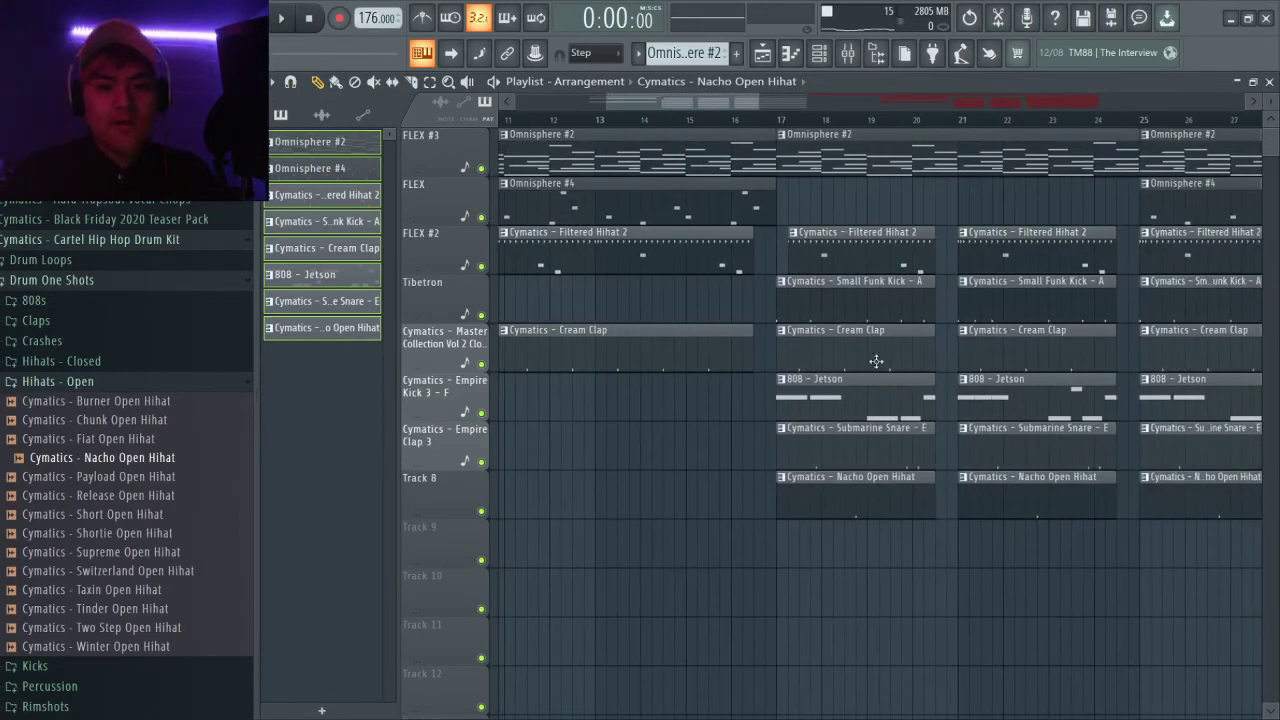
scroll(906, 345, down, 4)
scroll(858, 280, down, 3)
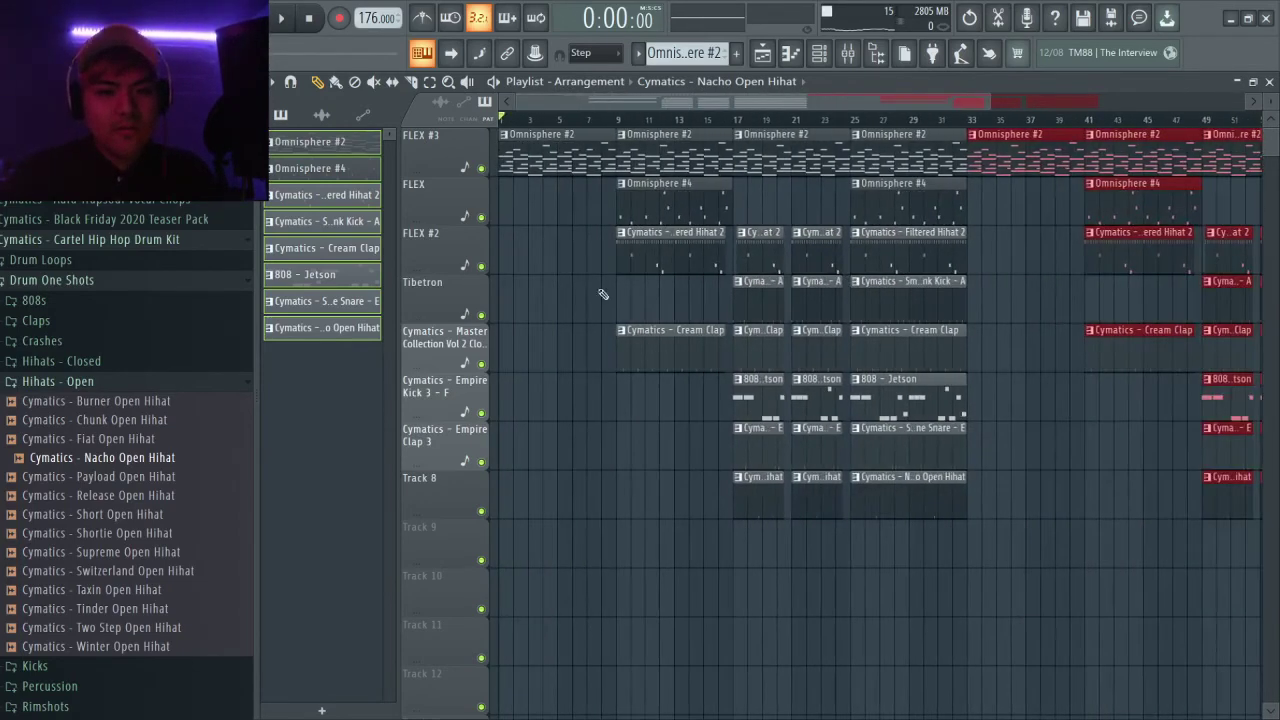
scroll(646, 293, down, 3)
click(279, 18)
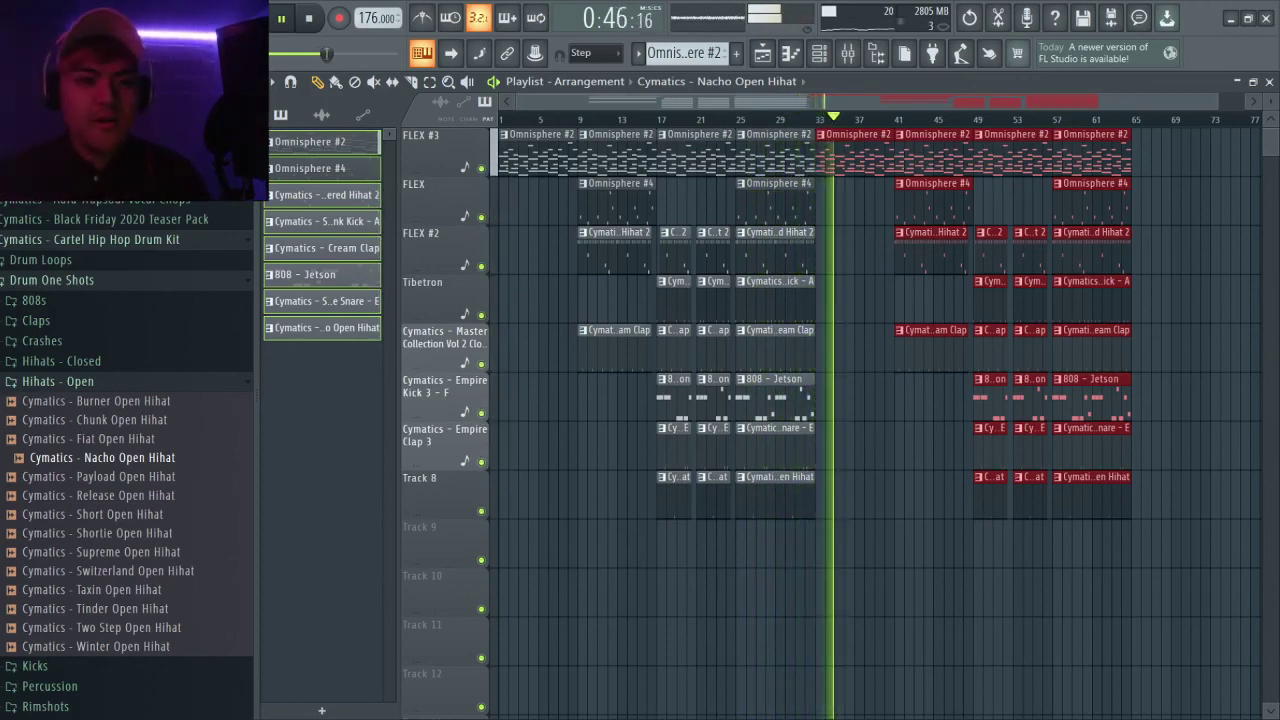
Step: Stop the arrangement with the transport Stop button and rewind to bar 1
click(310, 18)
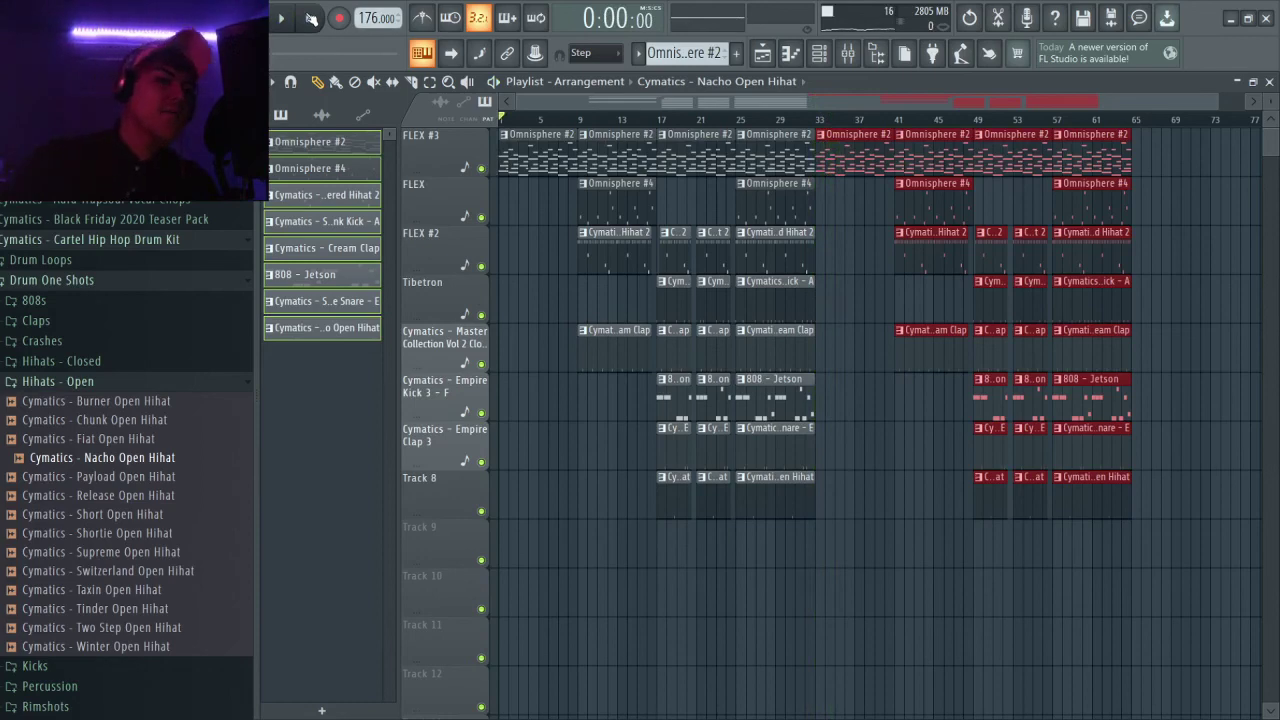